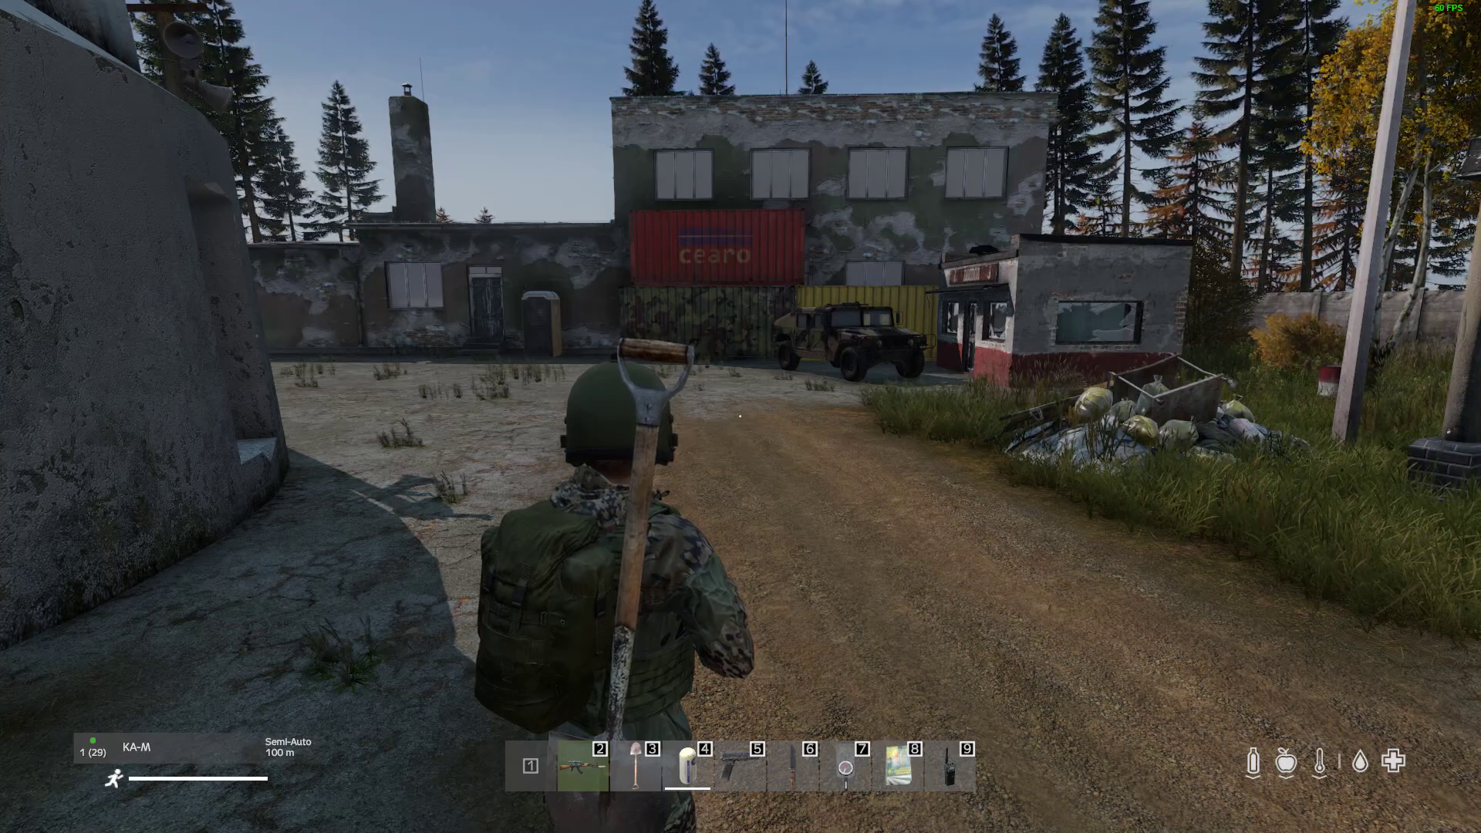
# Walk past the rail car to the bleachers and up to the weapon trader window in first-person view
pyautogui.press('w')
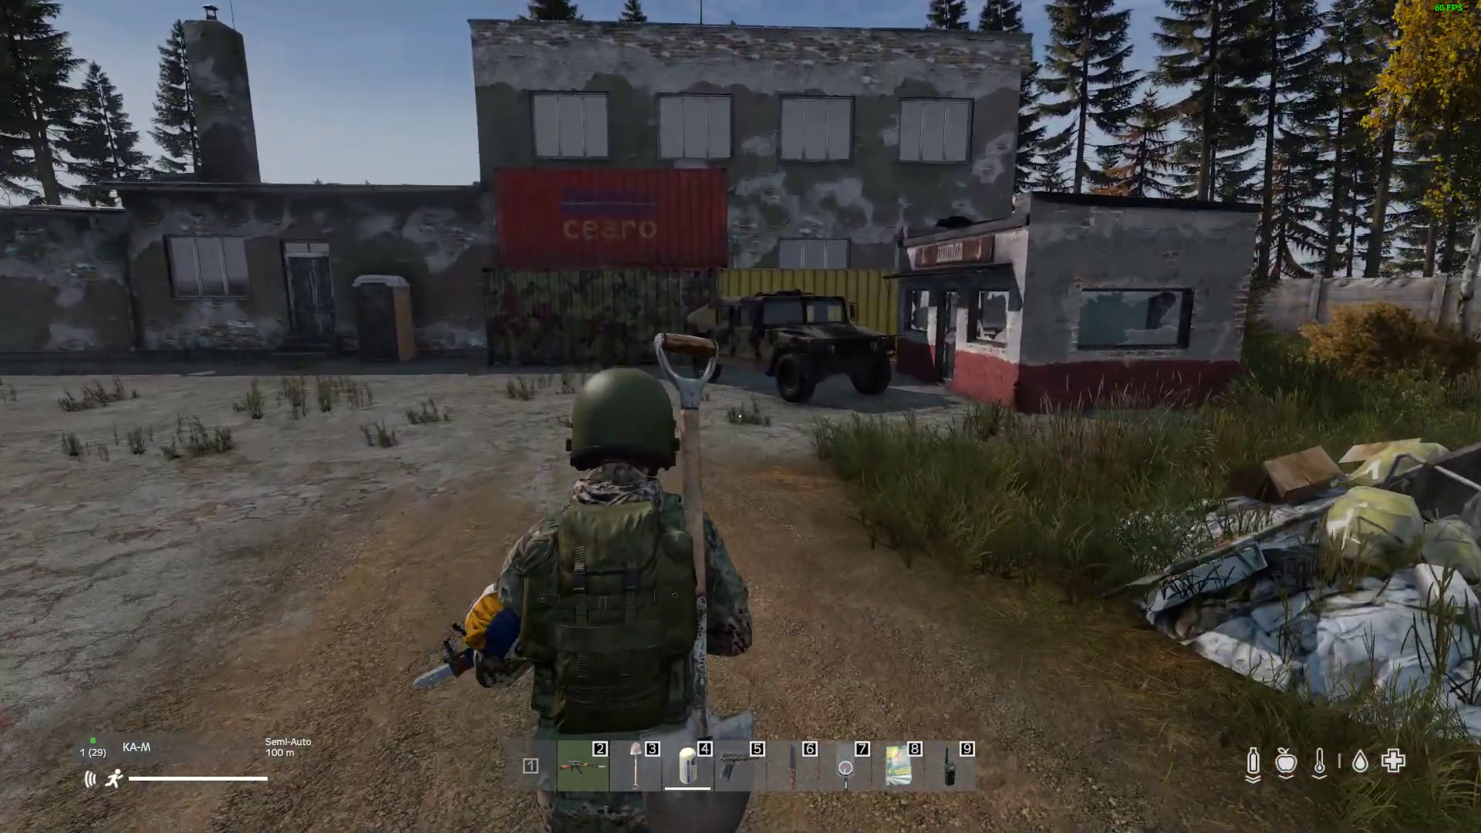
pyautogui.press('w')
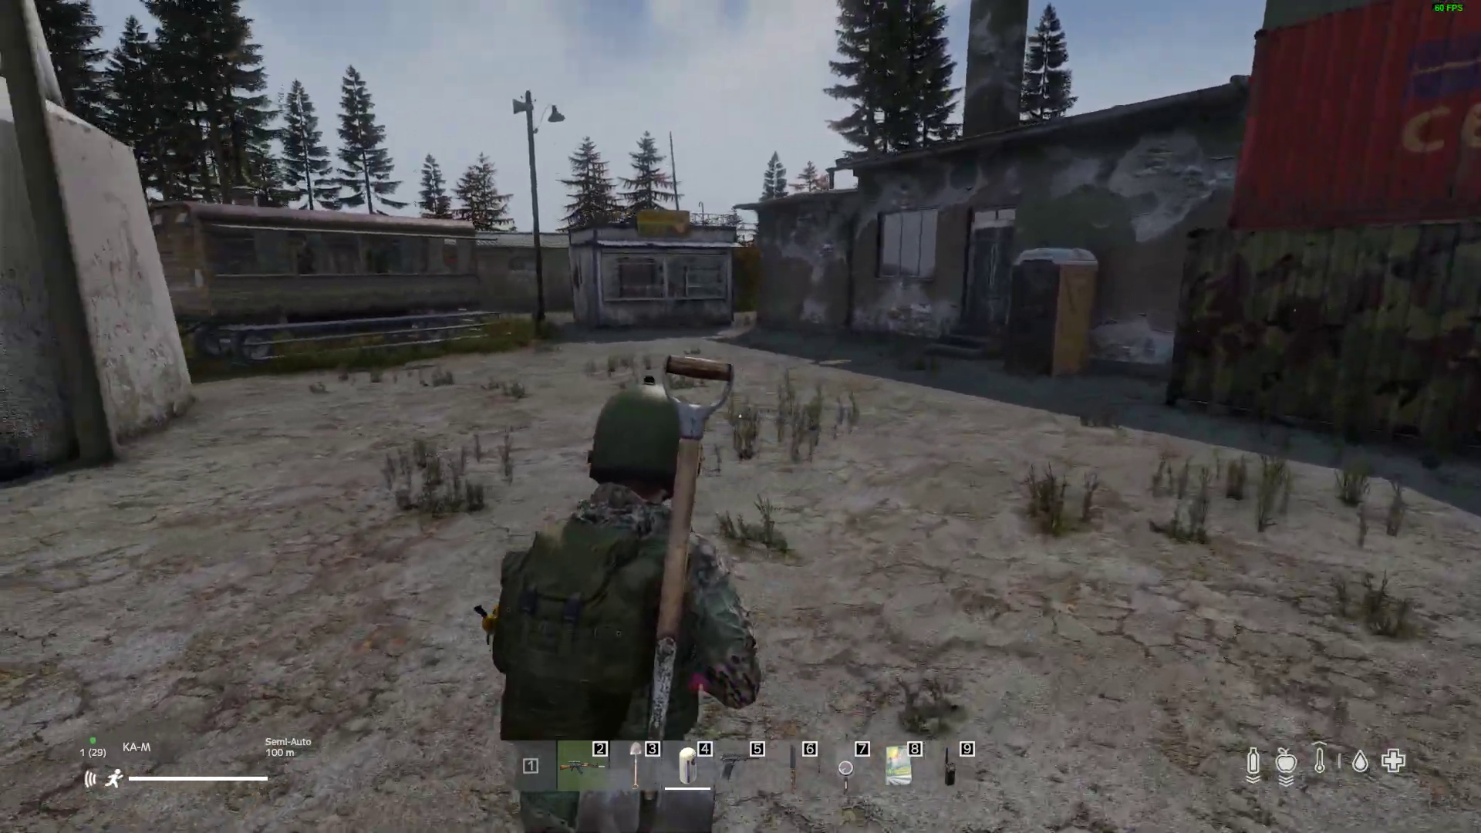
pyautogui.press('w')
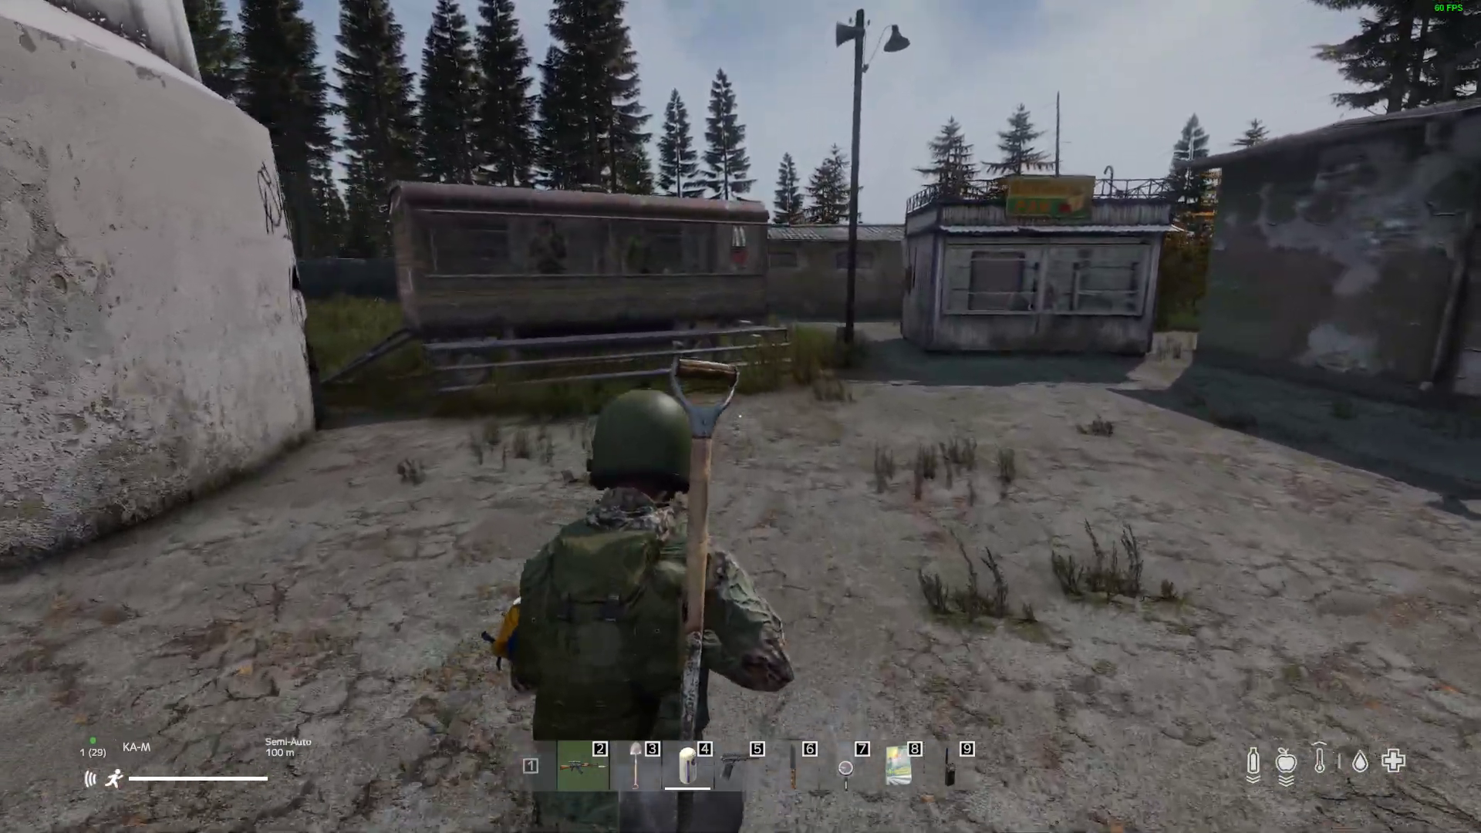
pyautogui.press('w')
pyautogui.press('KP_Enter')
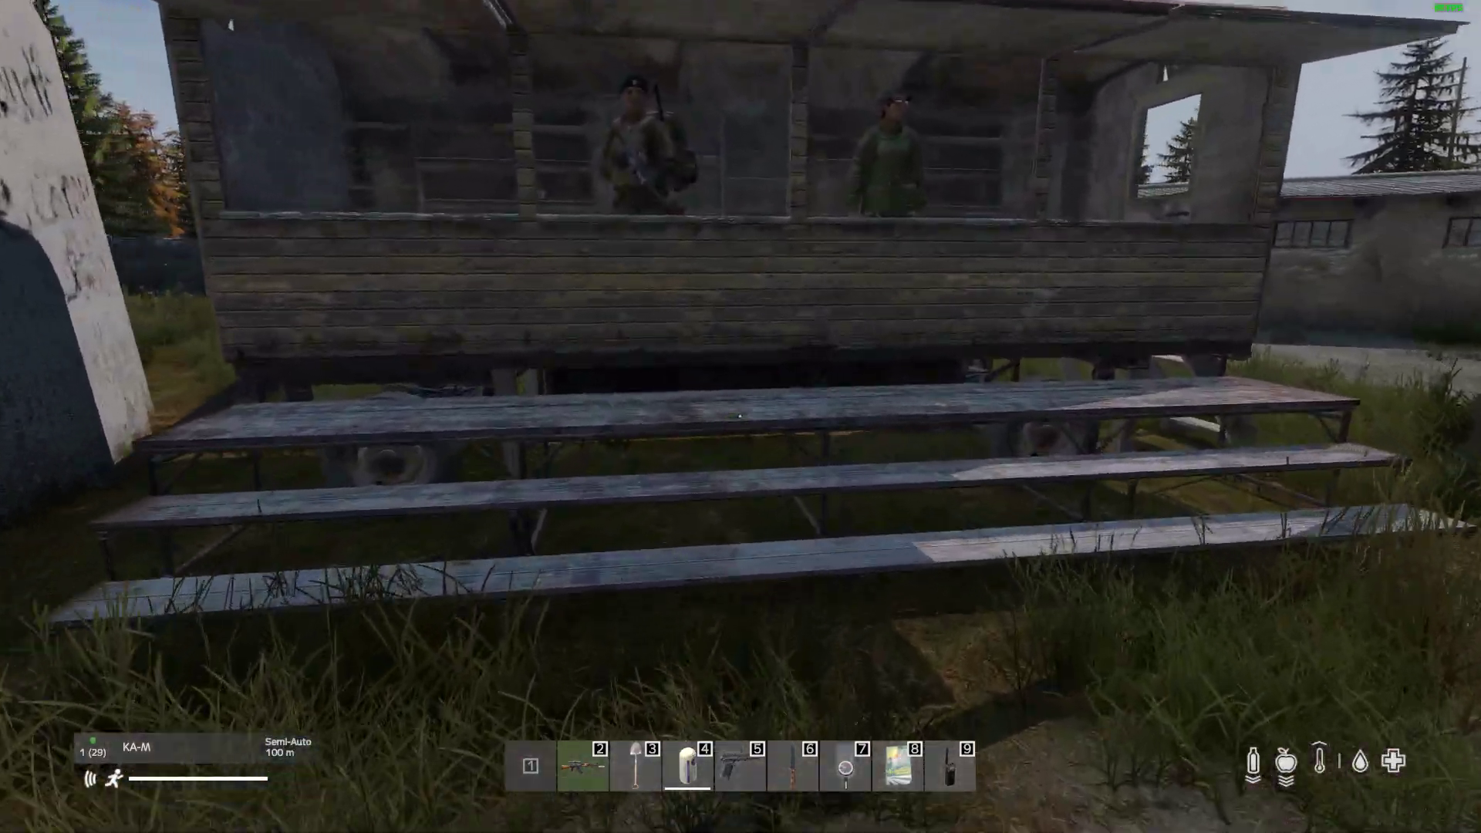
pyautogui.press('w')
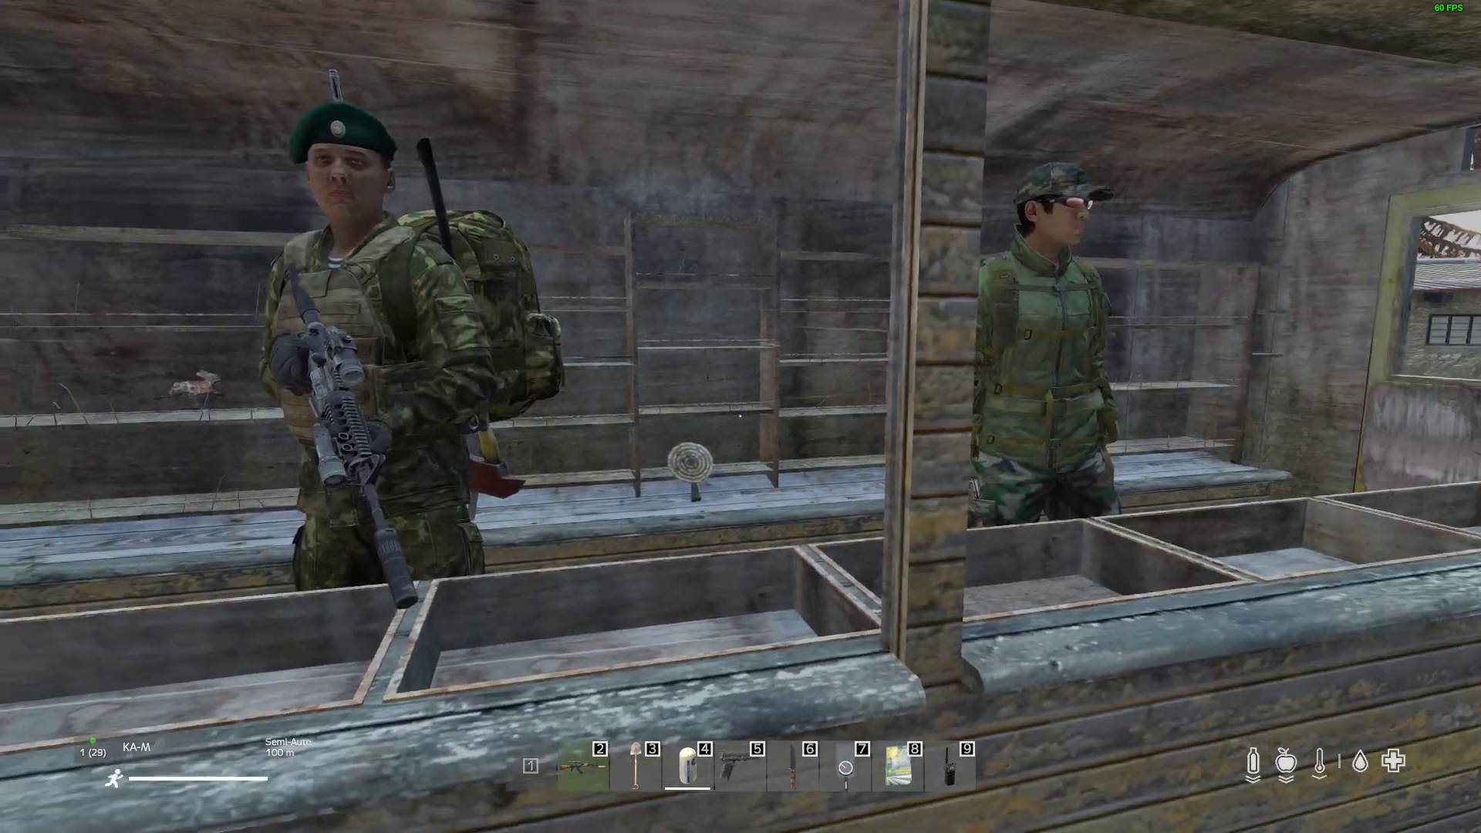
pyautogui.press('w')
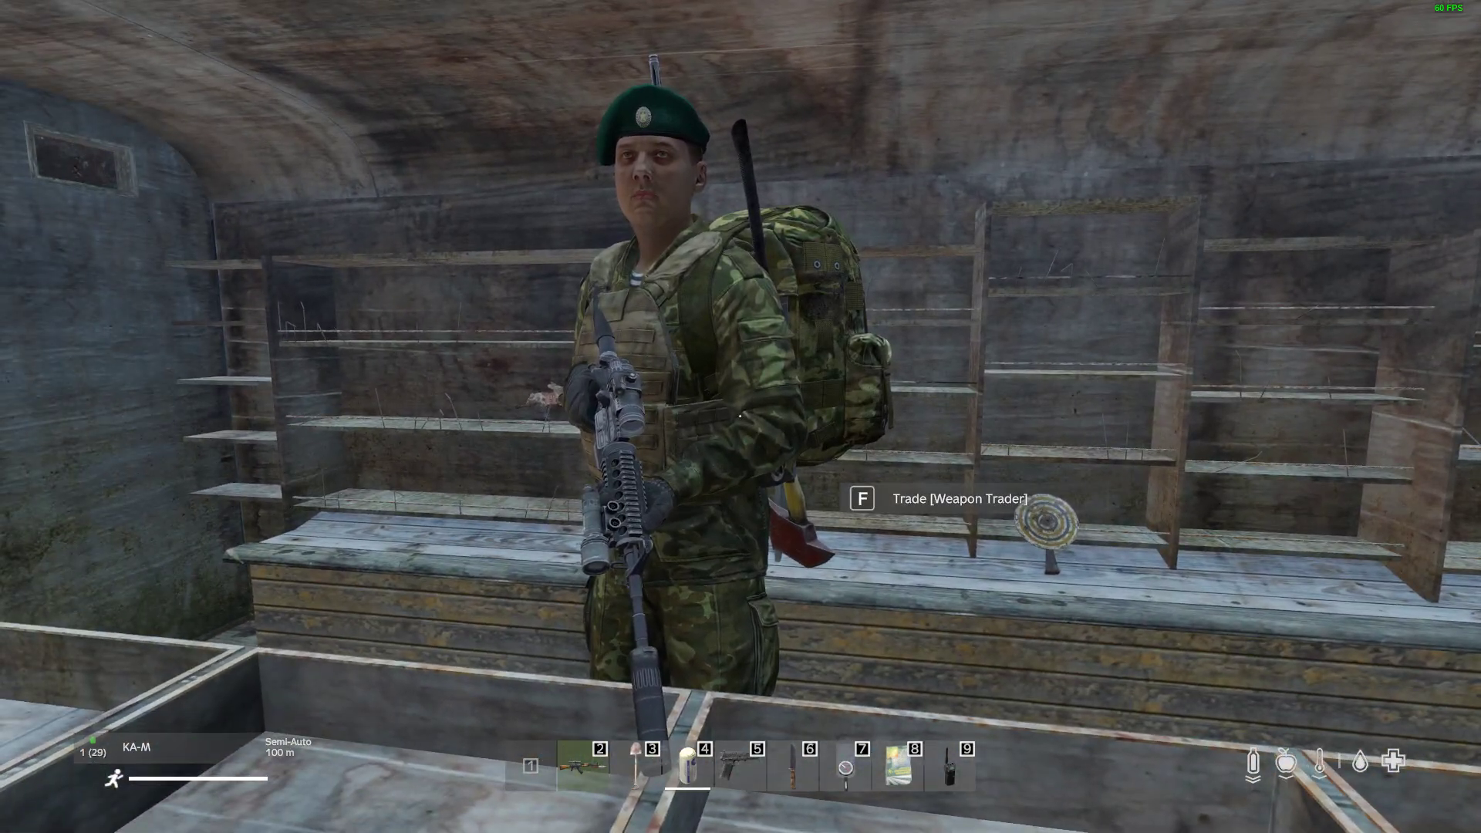
# Trade with the Weapon Trader, paging from Melee through Sidearms to Rifles, then close the menu
pyautogui.press('f')
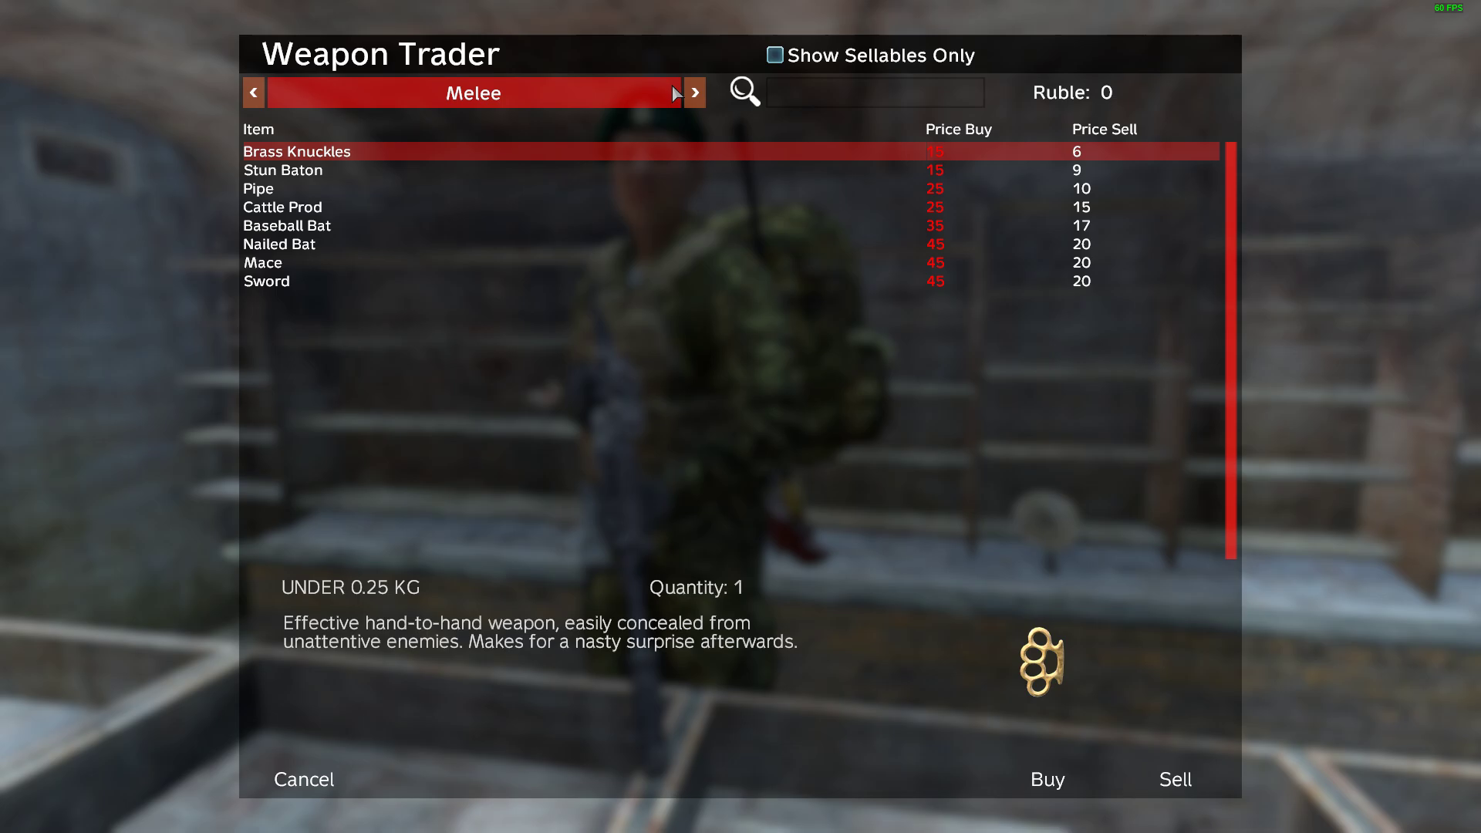
pyautogui.click(695, 92)
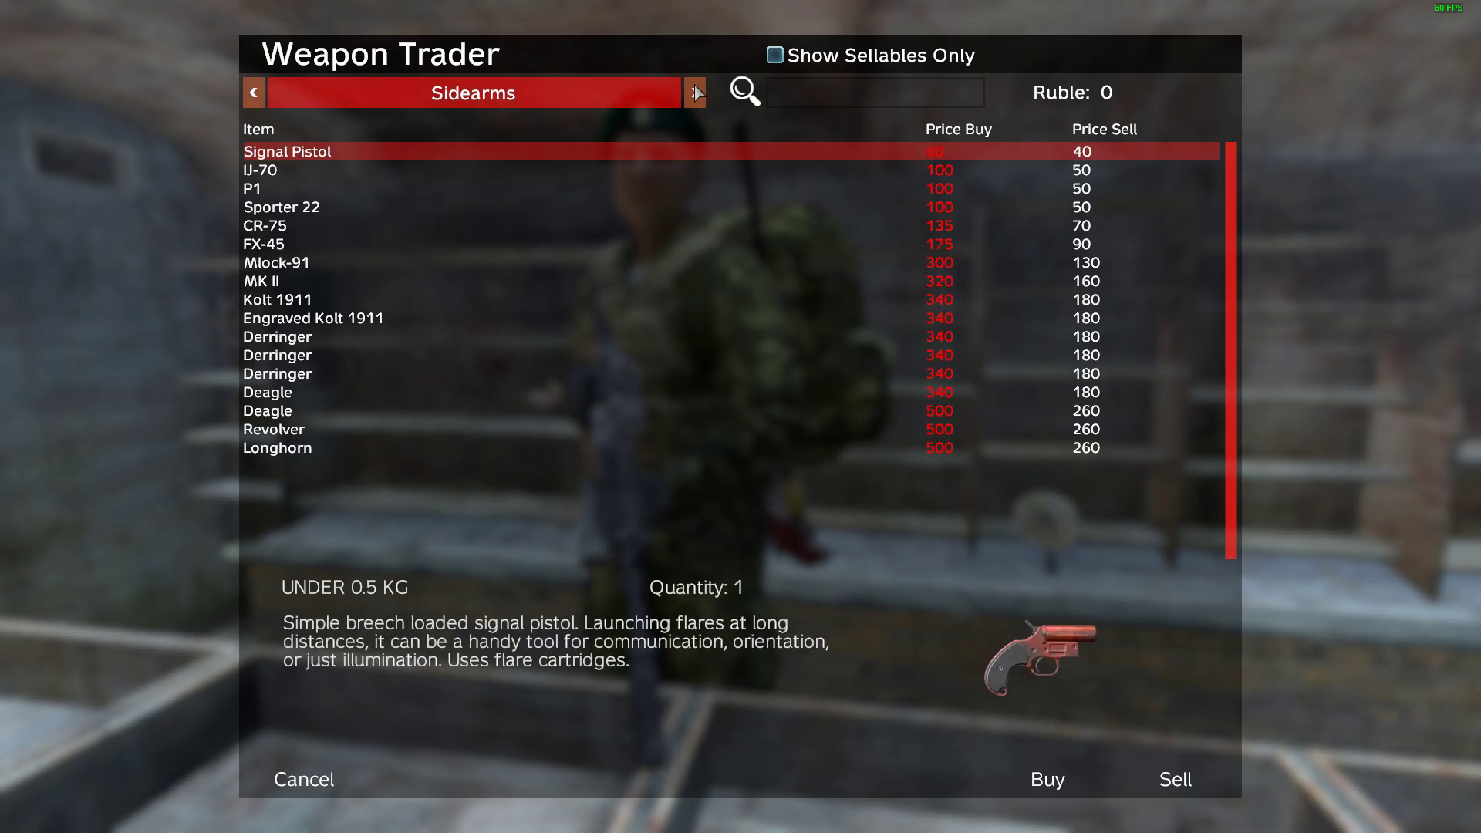
pyautogui.click(695, 93)
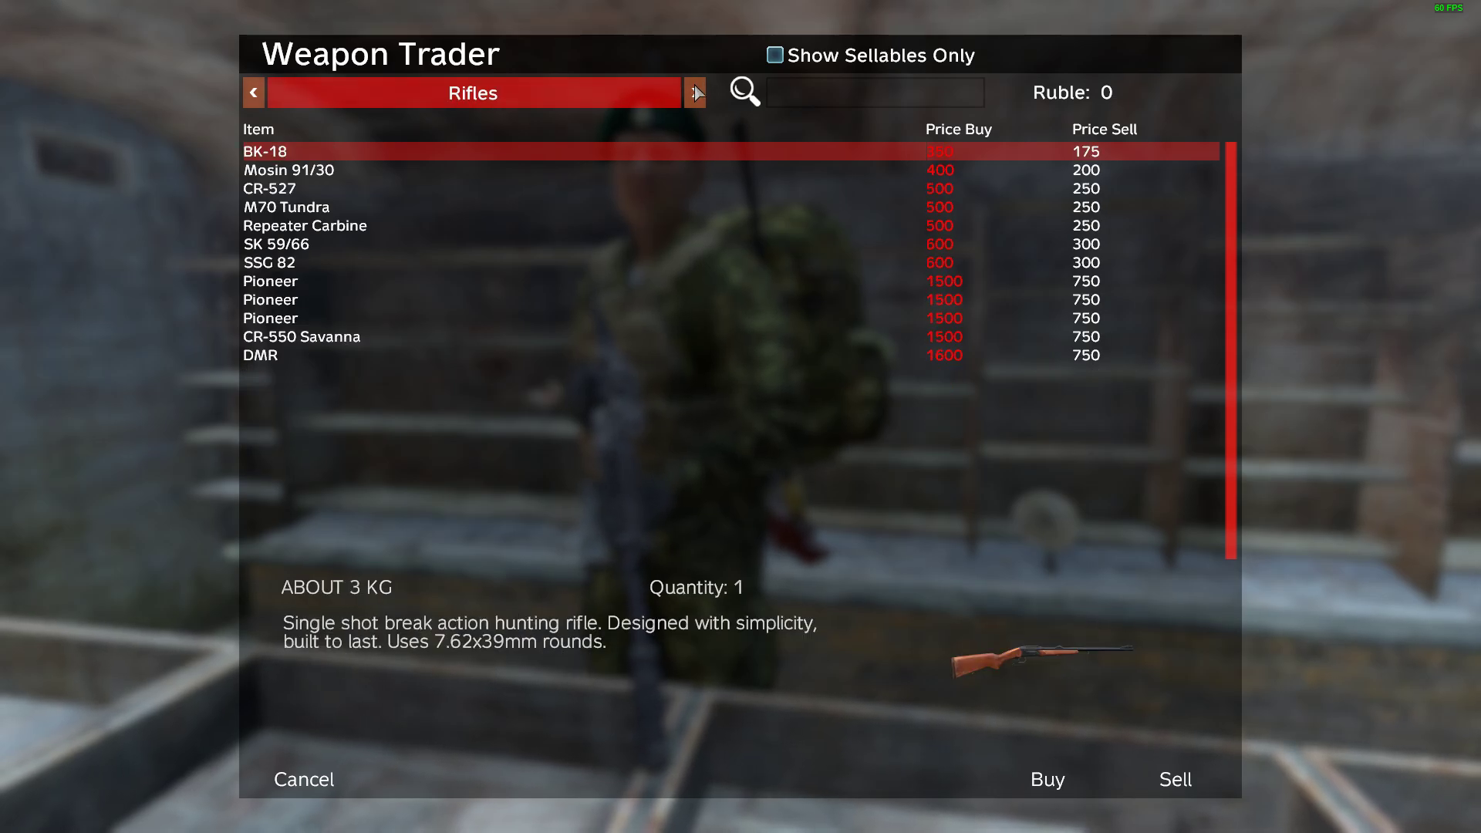
pyautogui.press('Escape')
# Back away from the booth, looking over the kiosk, shipping containers, truck and Humvee
pyautogui.press('s')
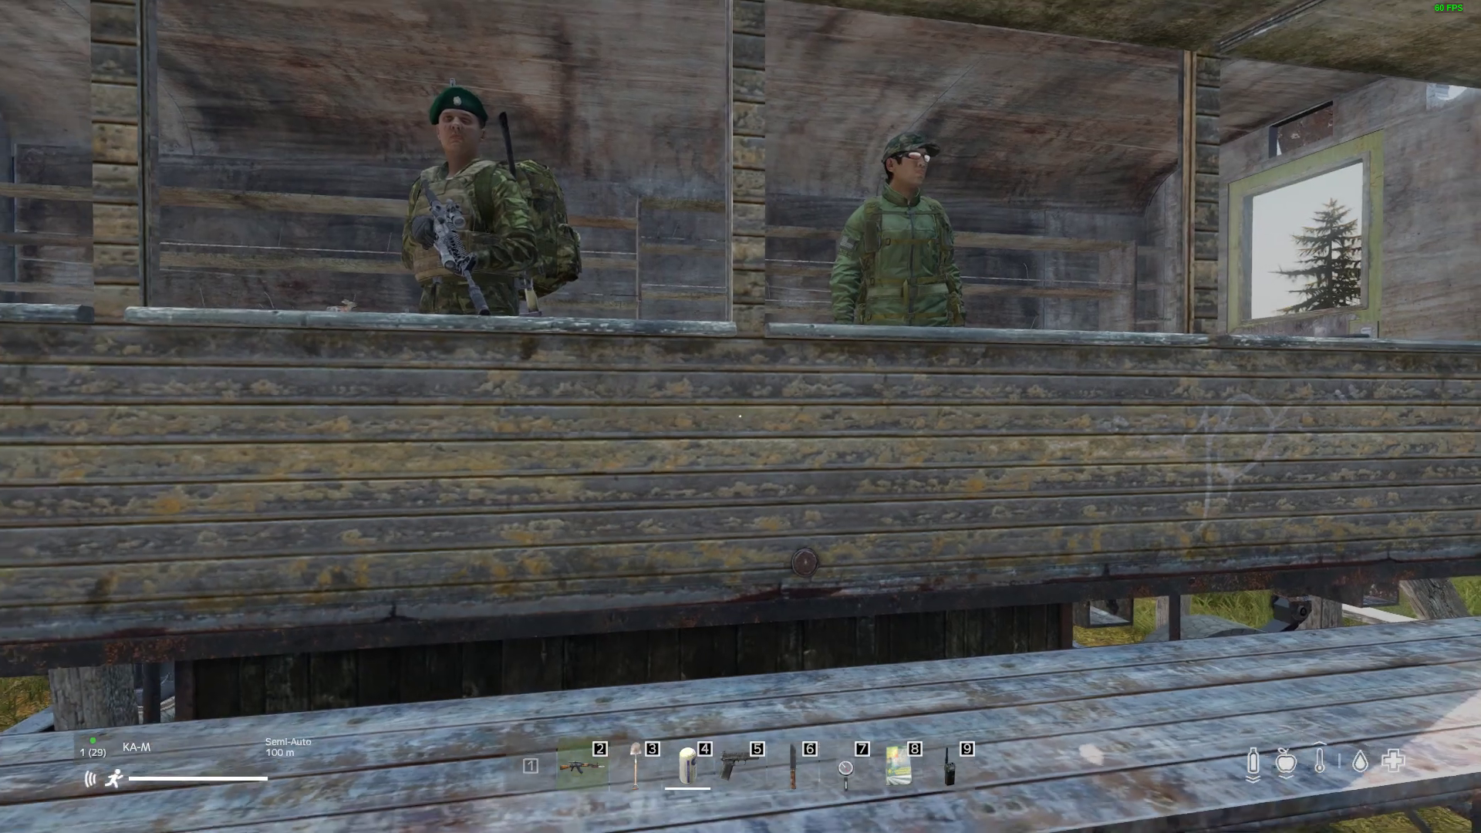
pyautogui.press('s')
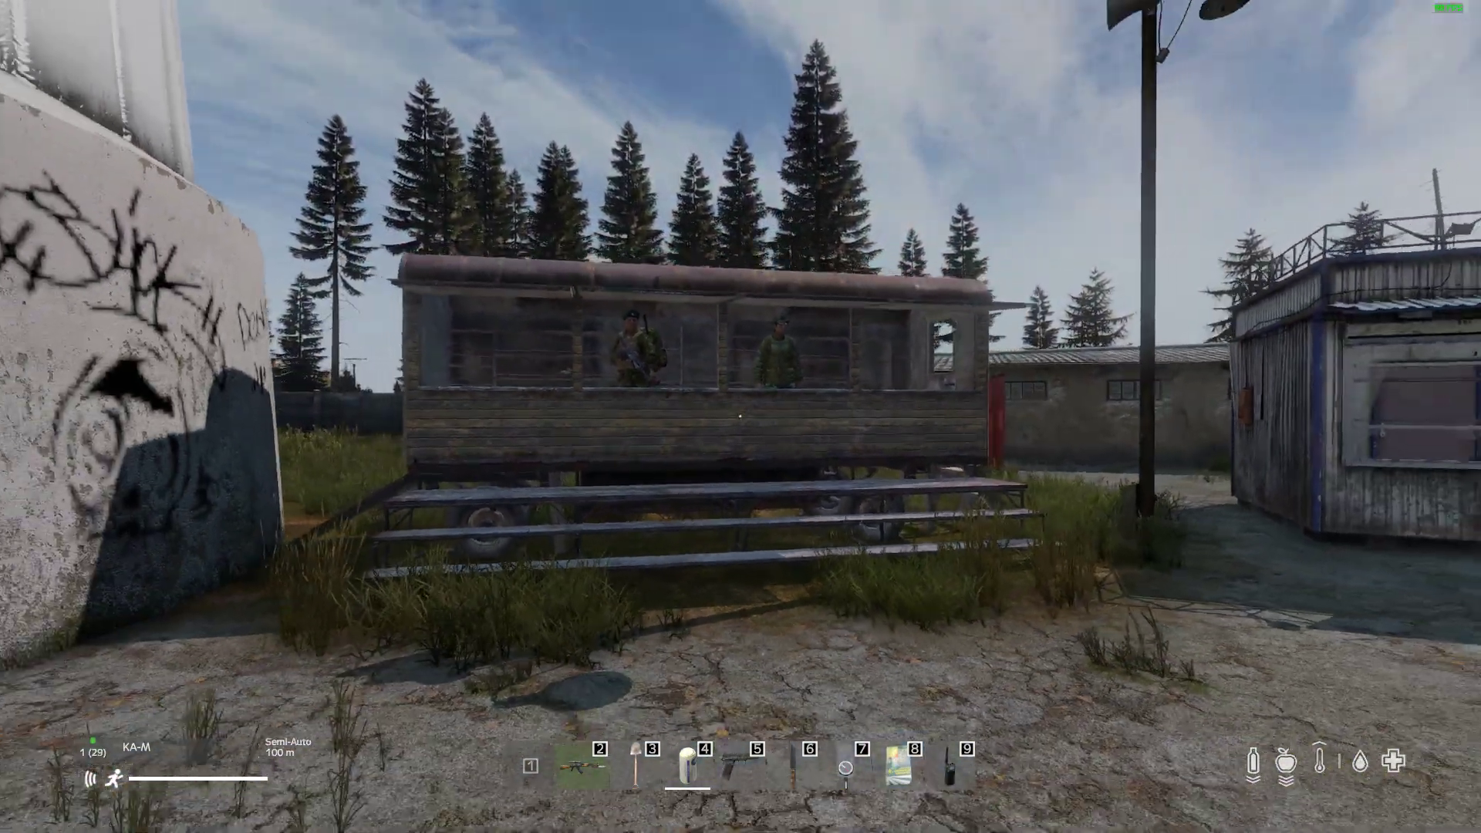
pyautogui.press('s')
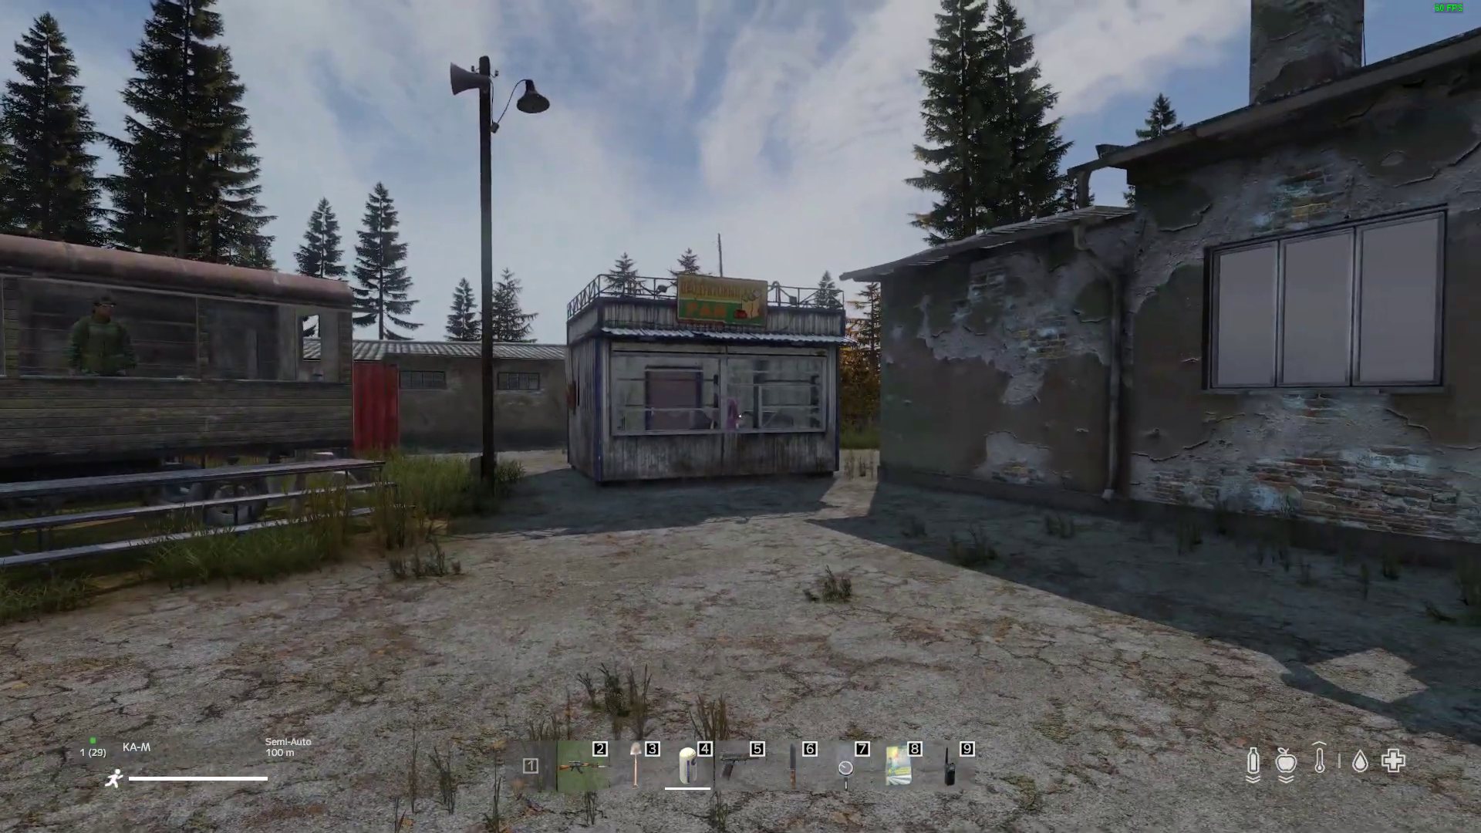
pyautogui.press('s')
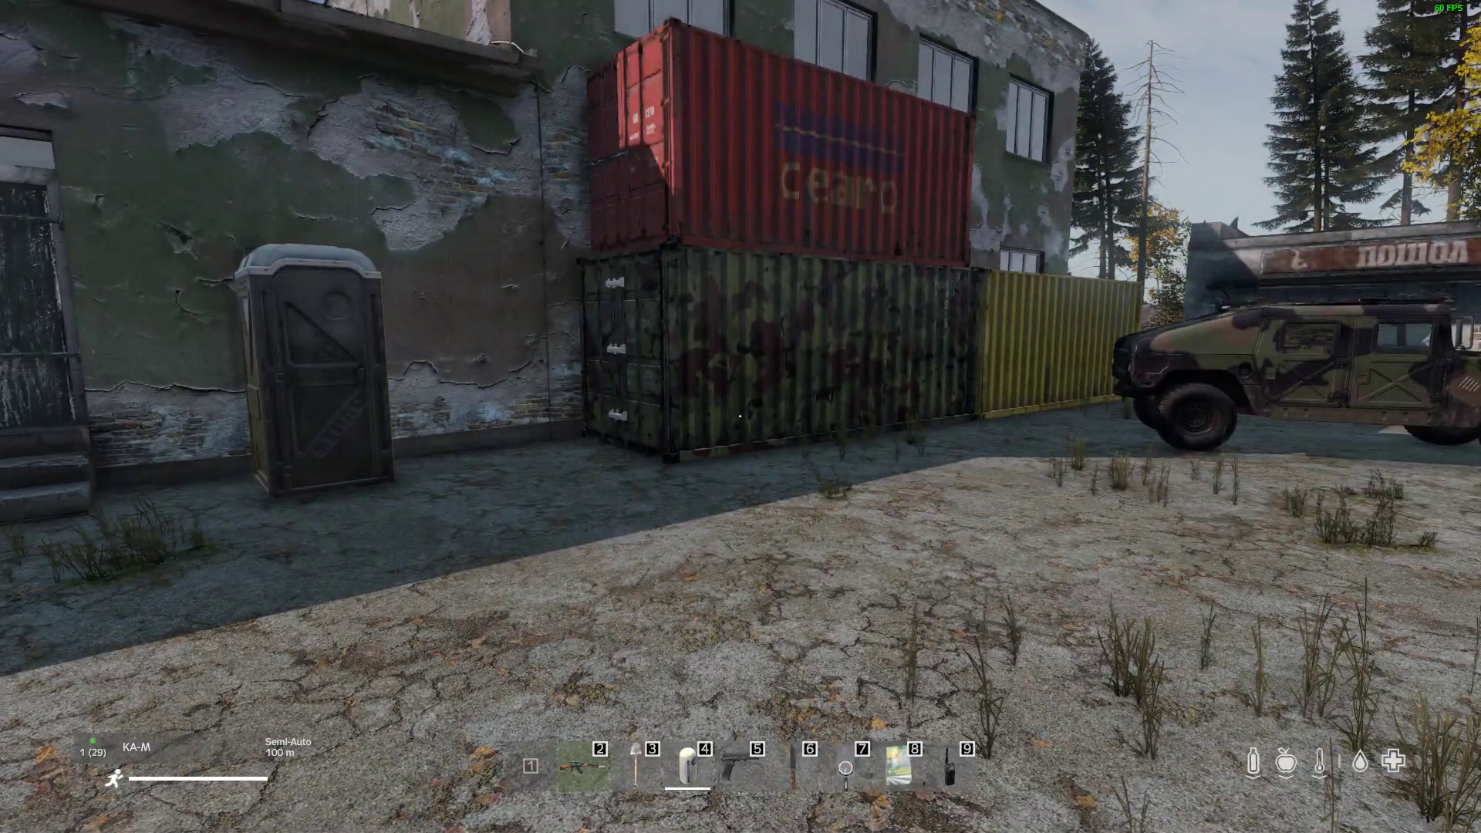
pyautogui.press('s')
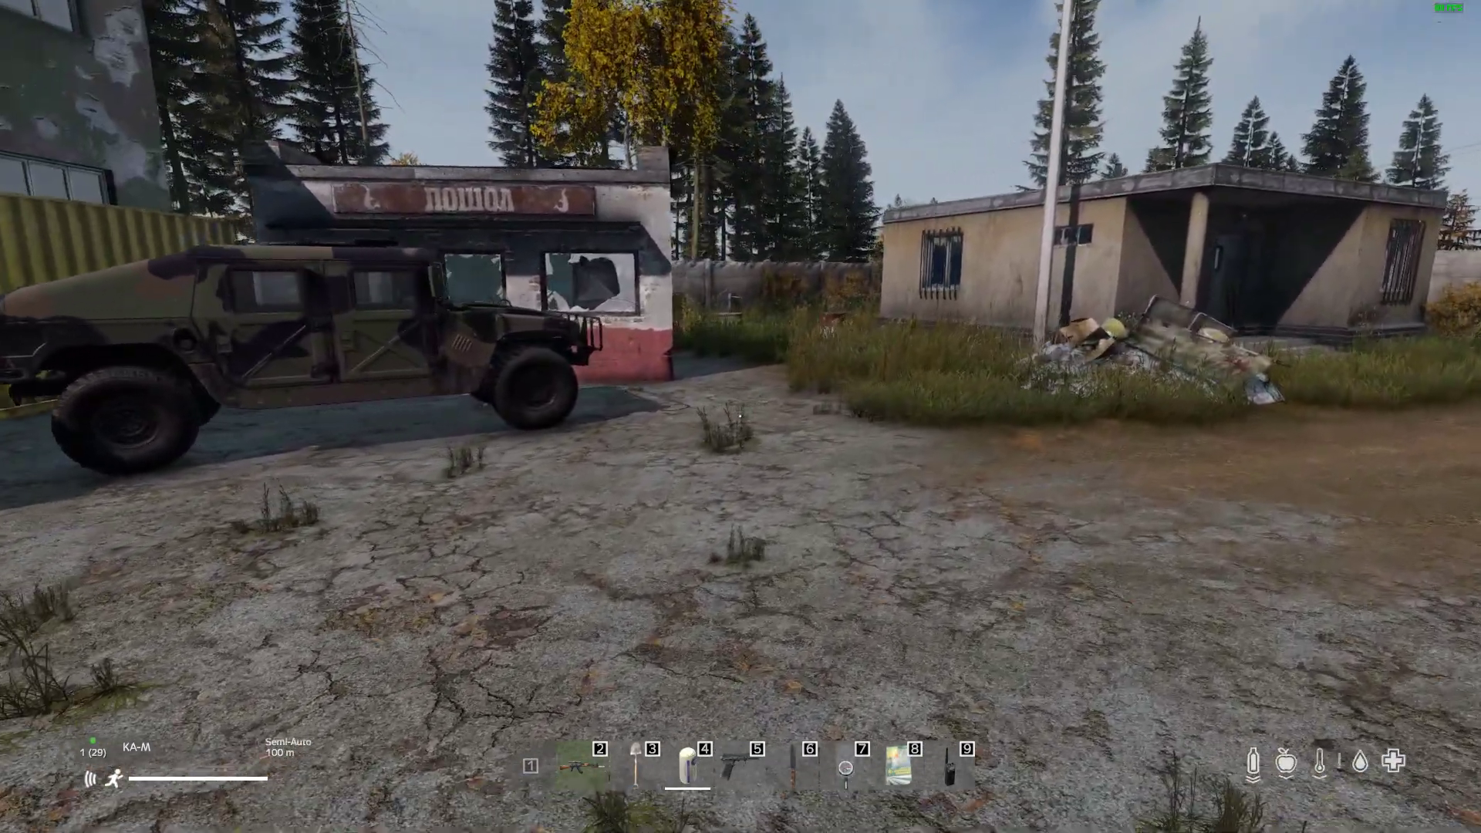
# Walk past the debris, gate and cones back to the water tower and pause the game
pyautogui.press('w')
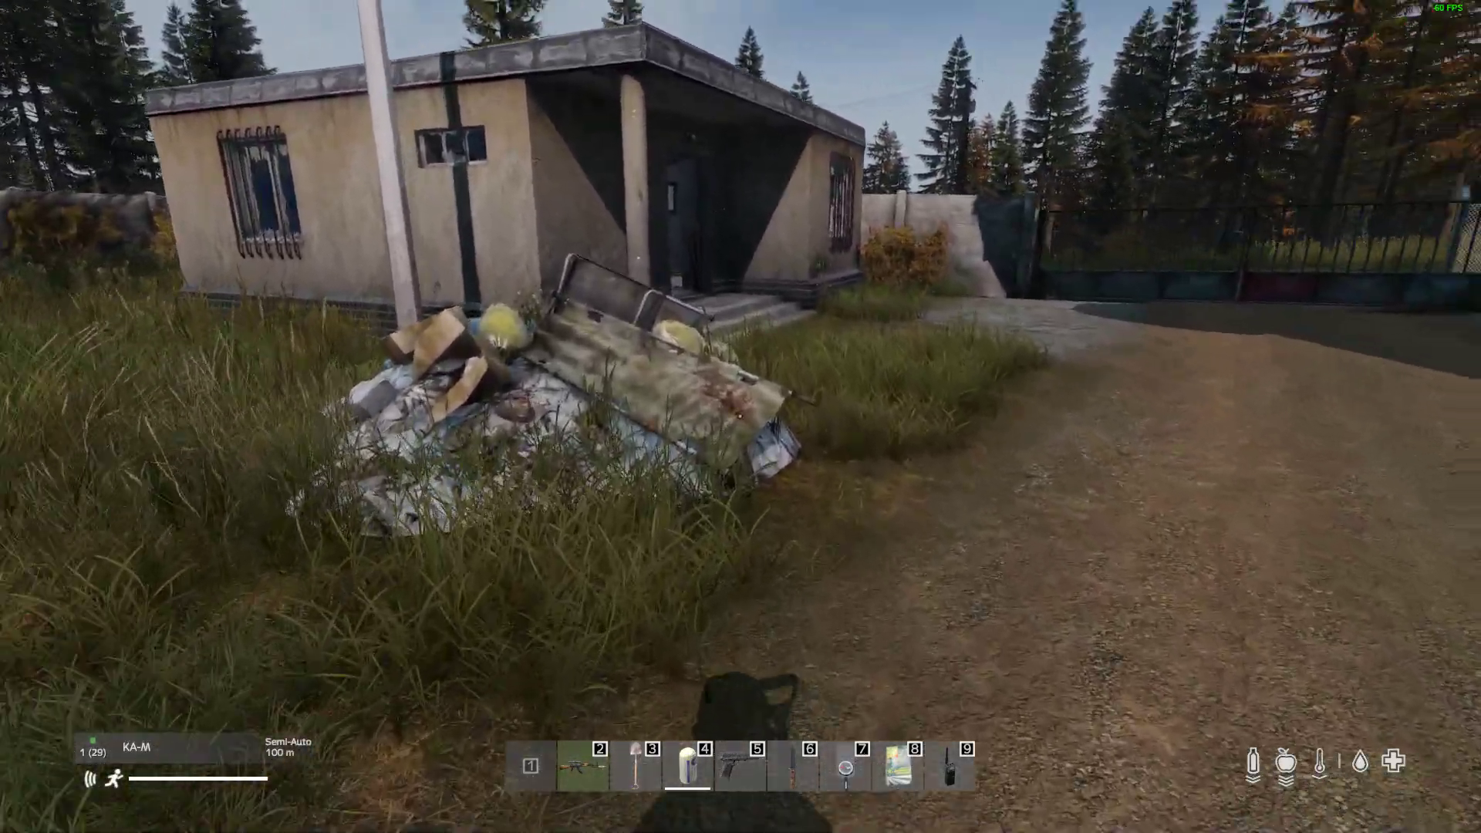
pyautogui.press('w')
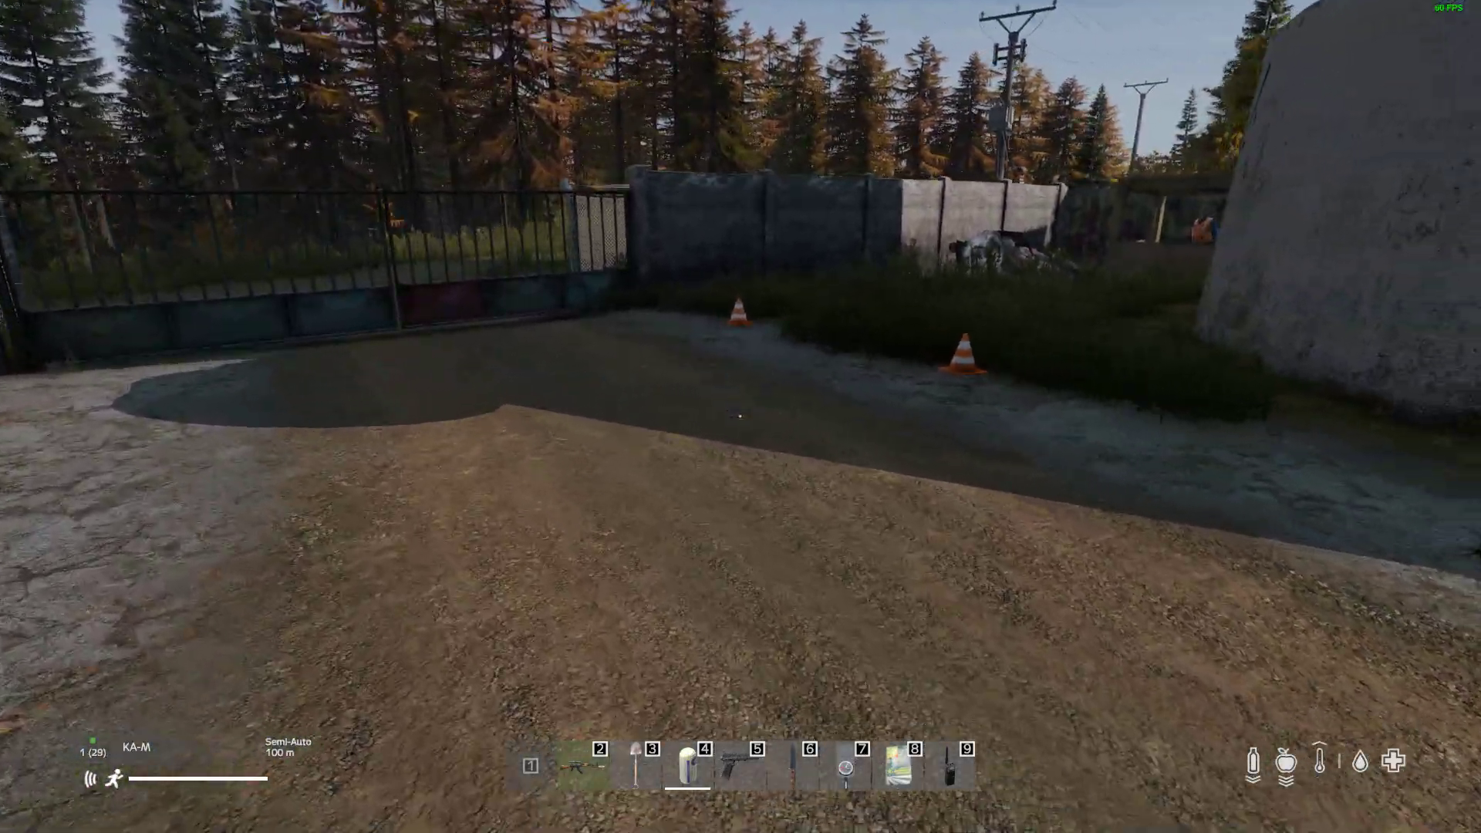
pyautogui.press('w')
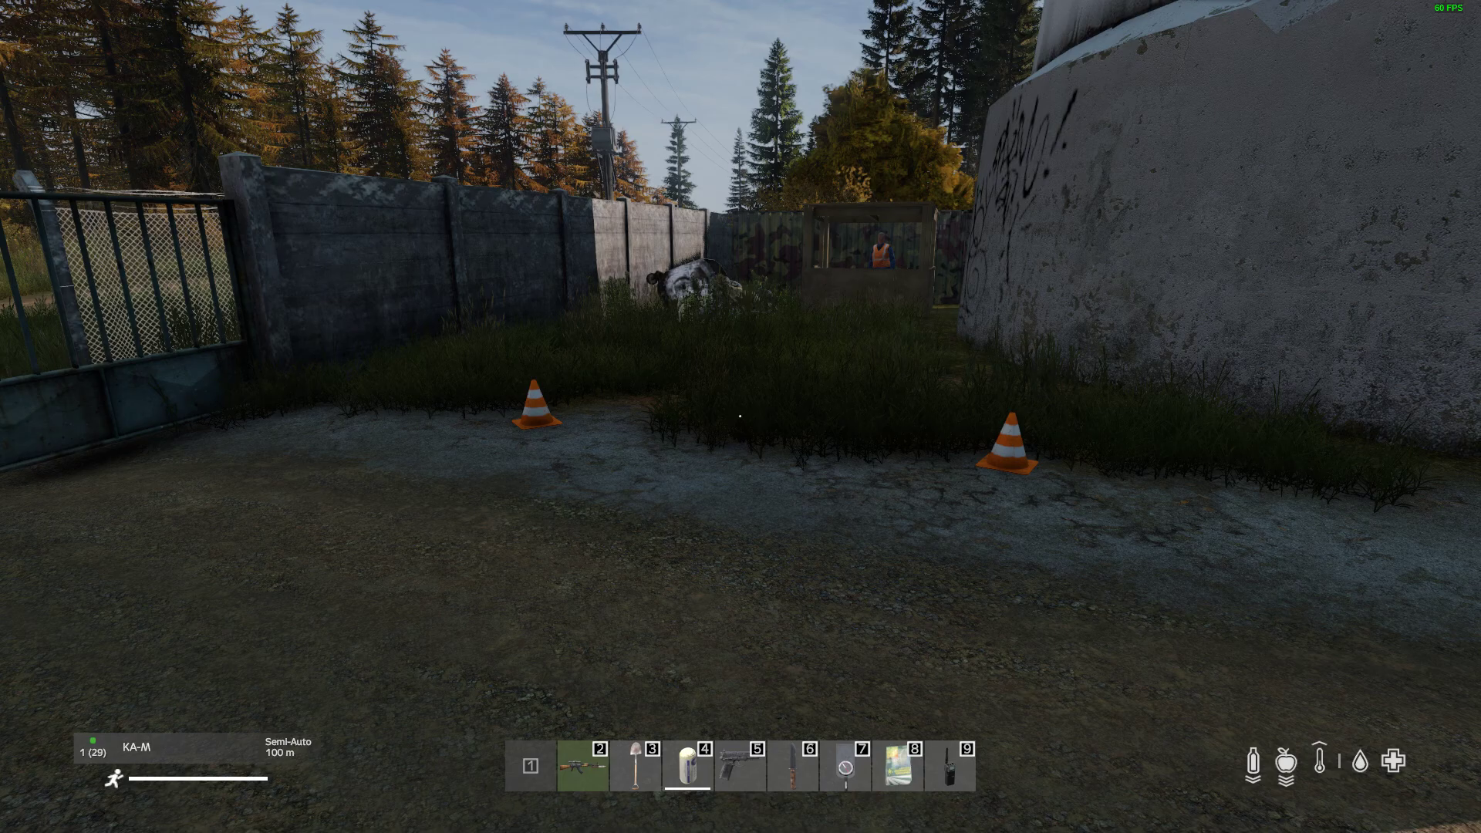
pyautogui.press('w')
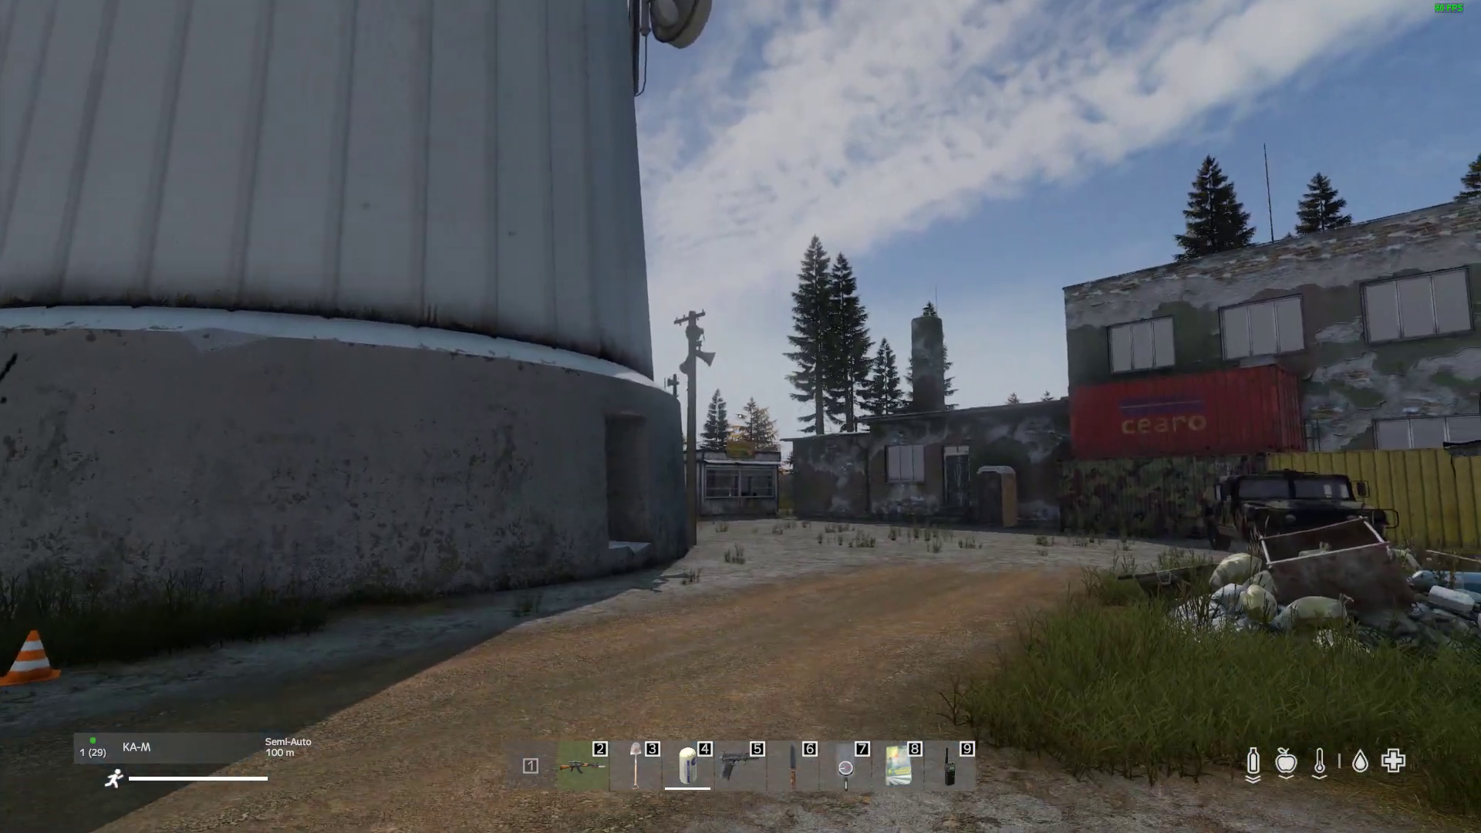
pyautogui.press('Escape')
# Exit DayZ and switch to the '2024 Beginners Guide' YouTube playlist tab
pyautogui.click(1242, 614)
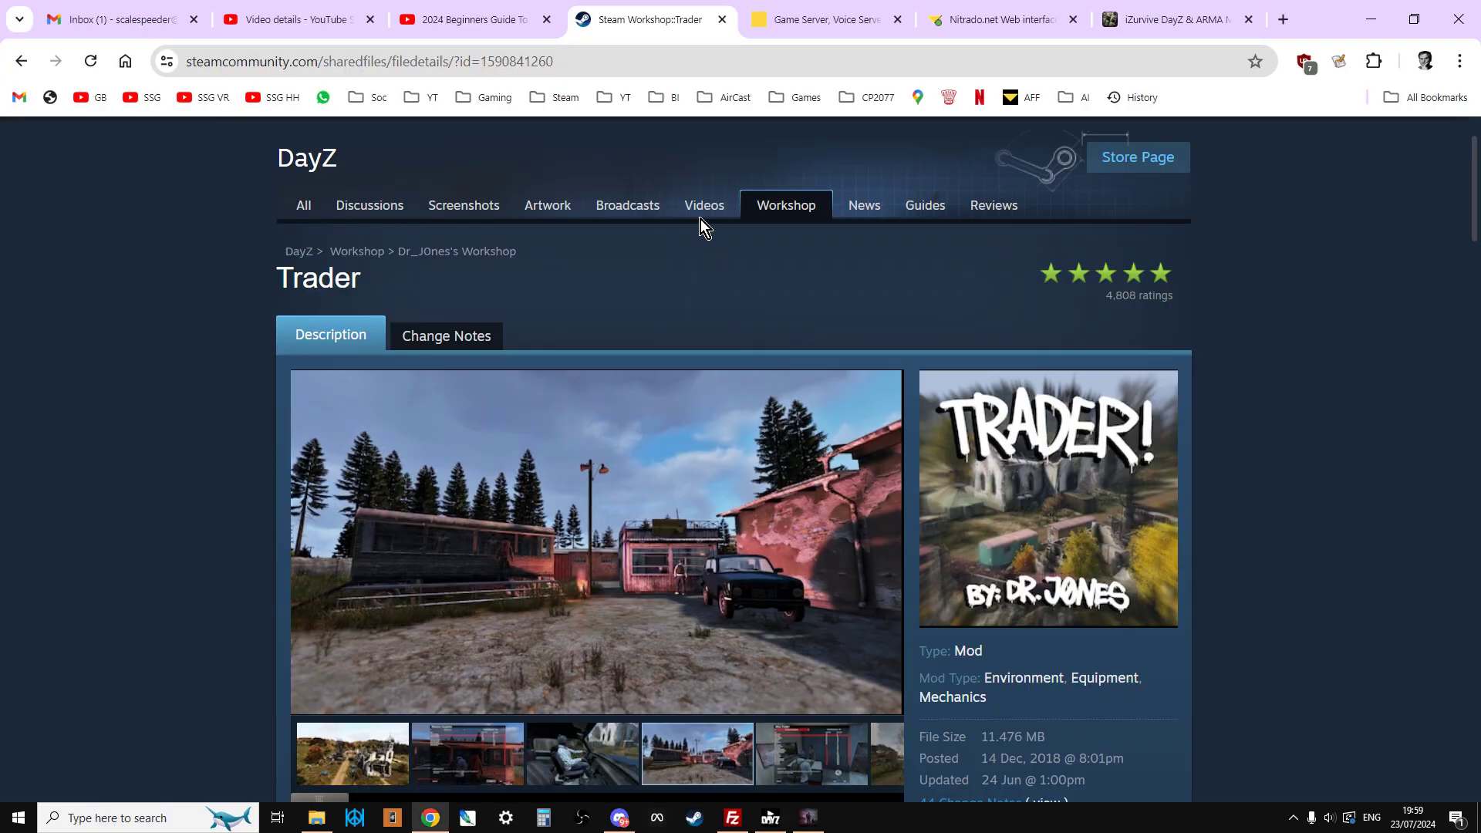
pyautogui.click(466, 20)
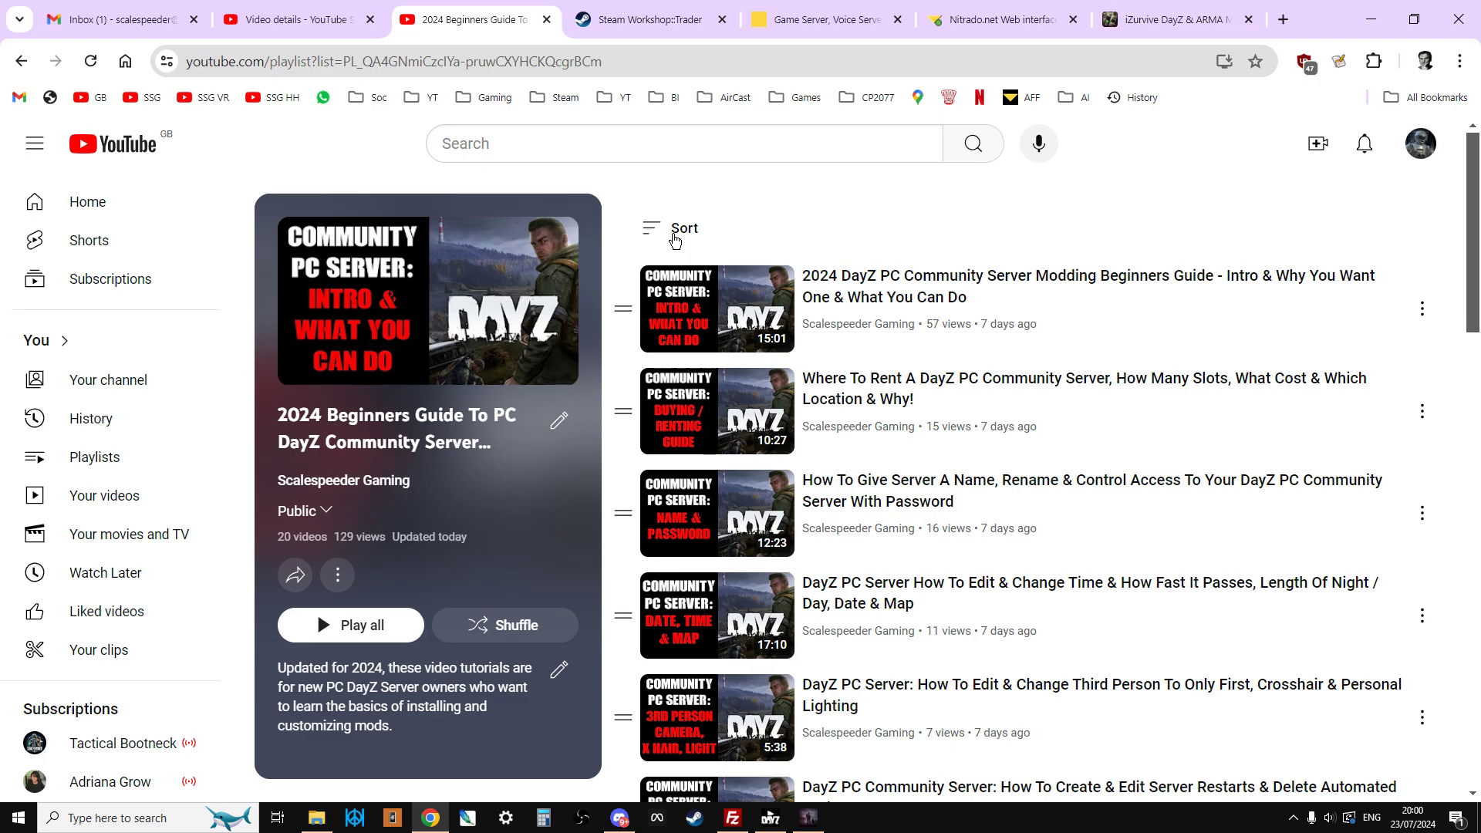
# Switch to the 'Steam Workshop::Trader' browser tab
pyautogui.click(670, 18)
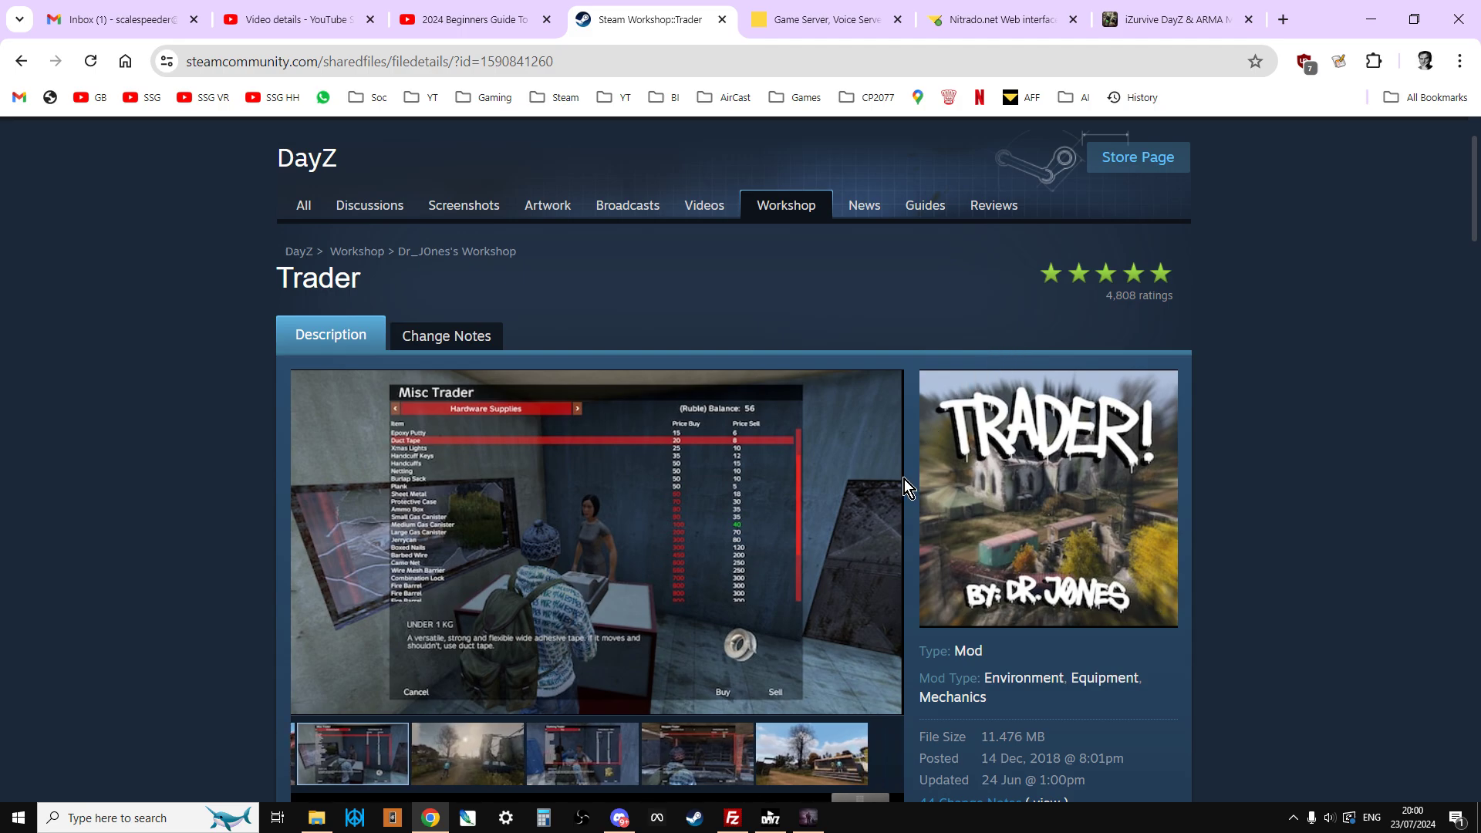
# Subscribe to the Trader mod on its Steam Workshop page
pyautogui.scroll(-5, 670, 407)
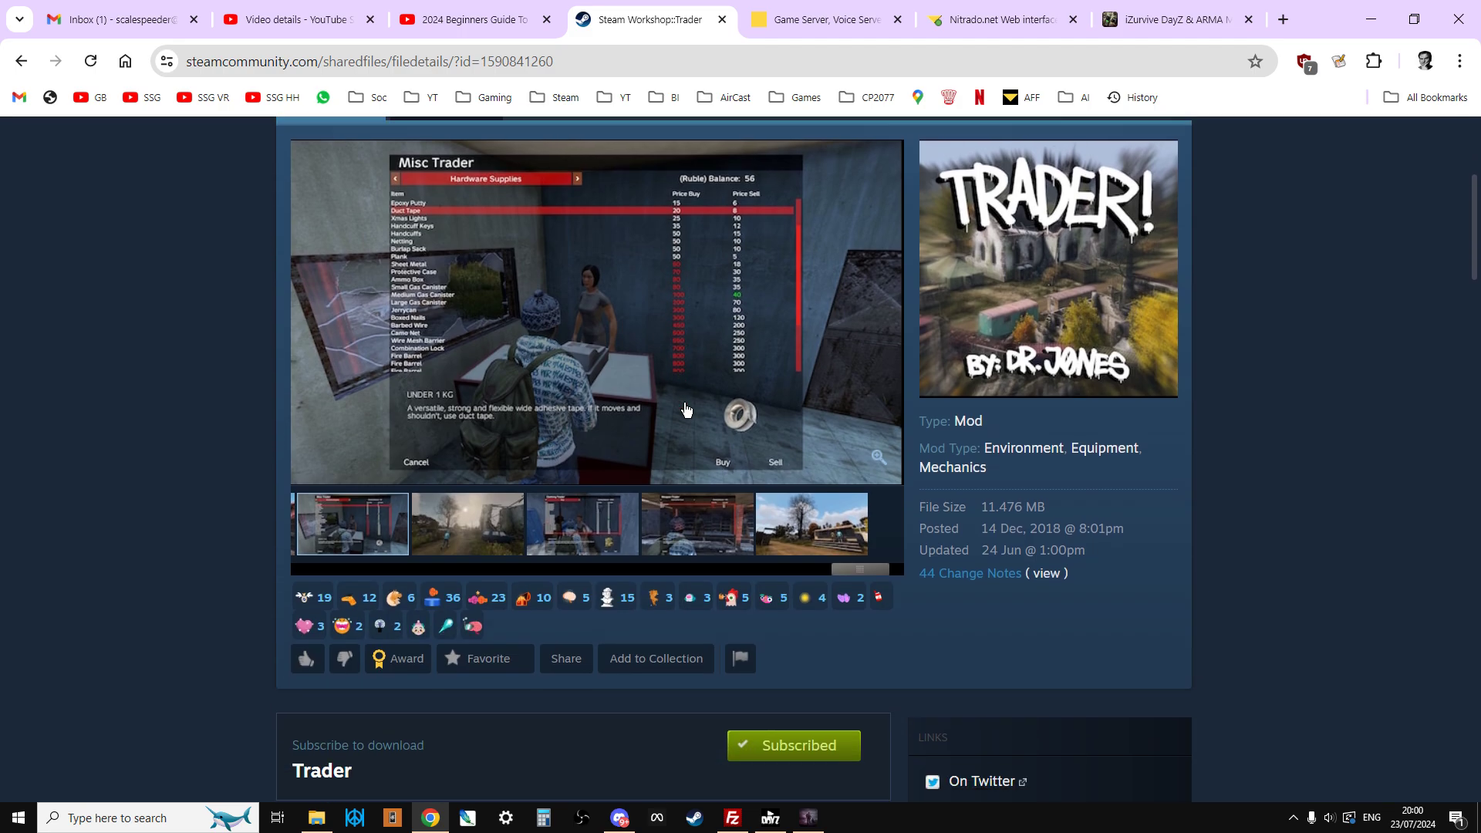
pyautogui.click(803, 593)
# Read through the Trader FAQ, return to the top, and bring up the DayZ Launcher
pyautogui.scroll(-2, 828, 619)
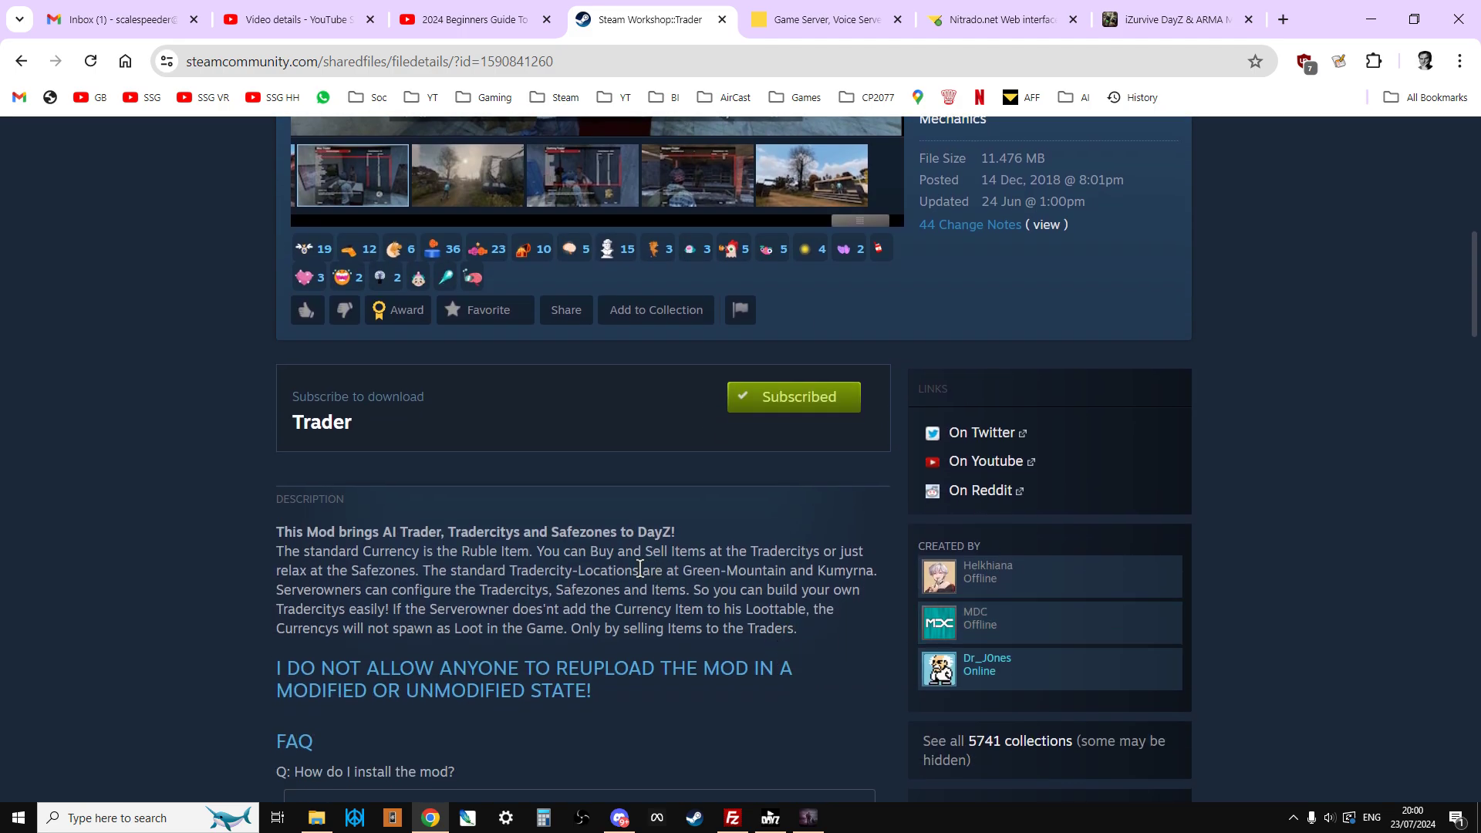
pyautogui.scroll(-5, 635, 569)
pyautogui.scroll(-1, 575, 459)
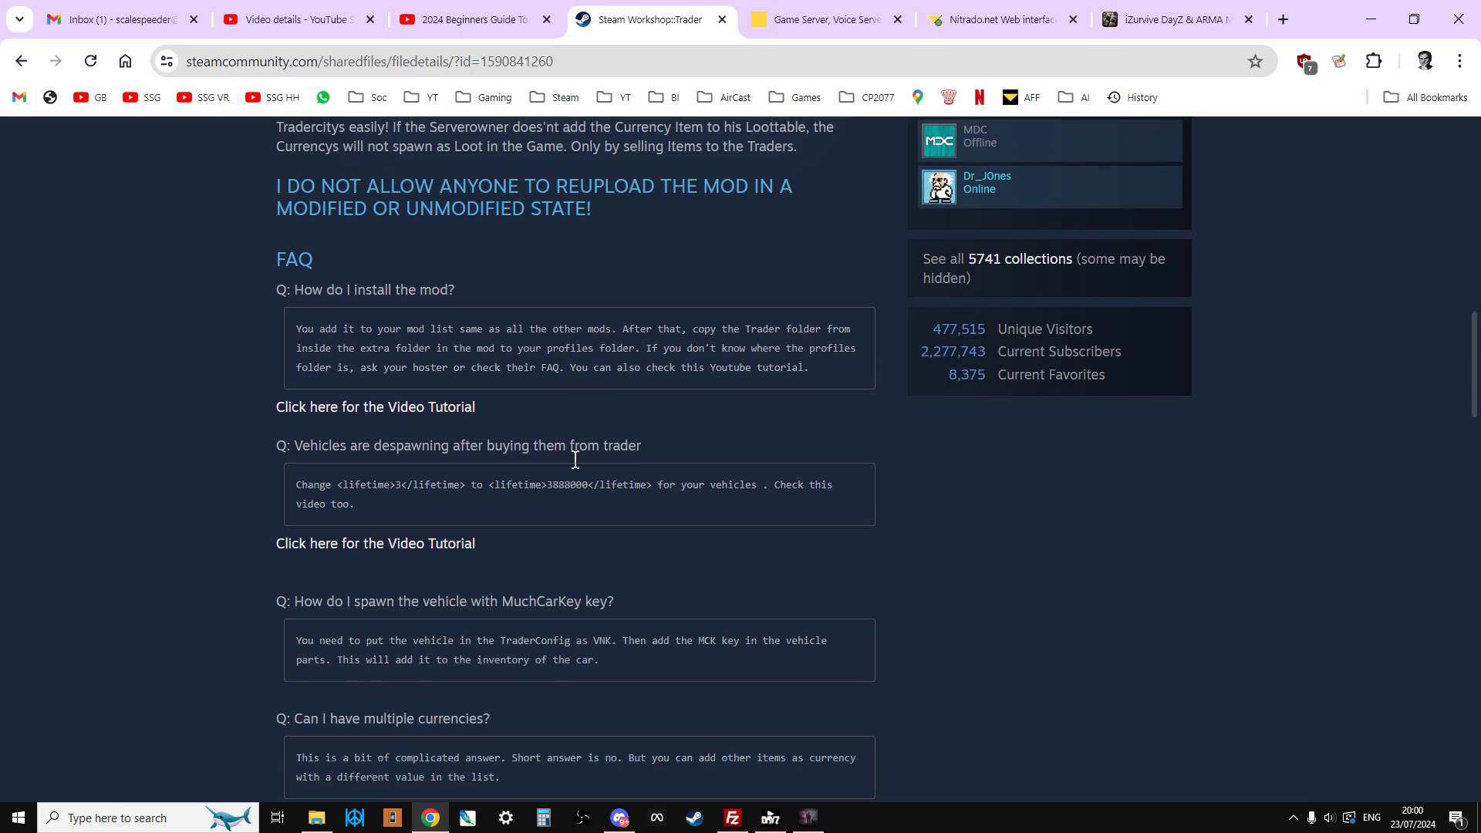
pyautogui.scroll(-4, 489, 261)
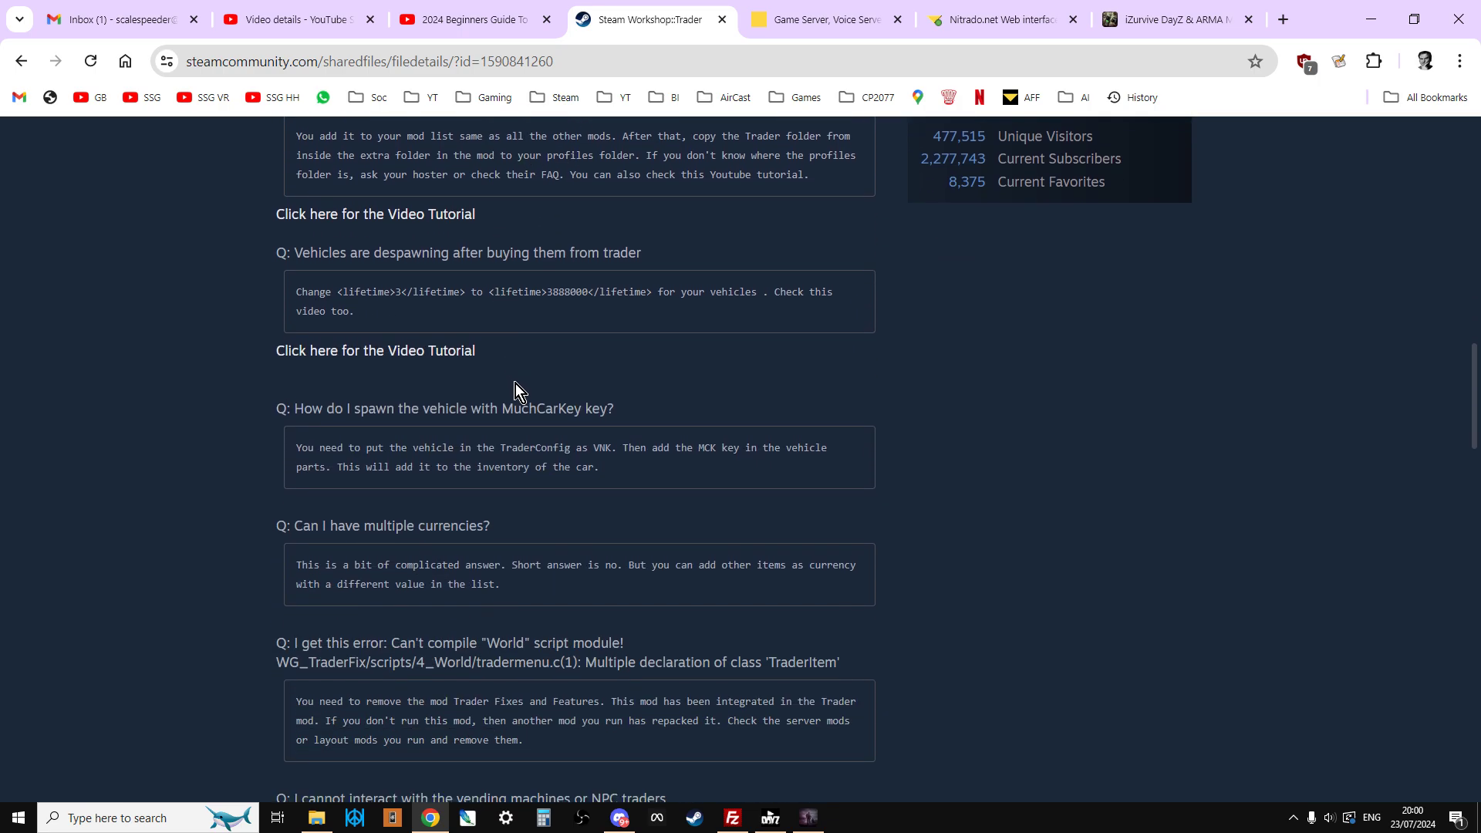
pyautogui.scroll(-5, 524, 455)
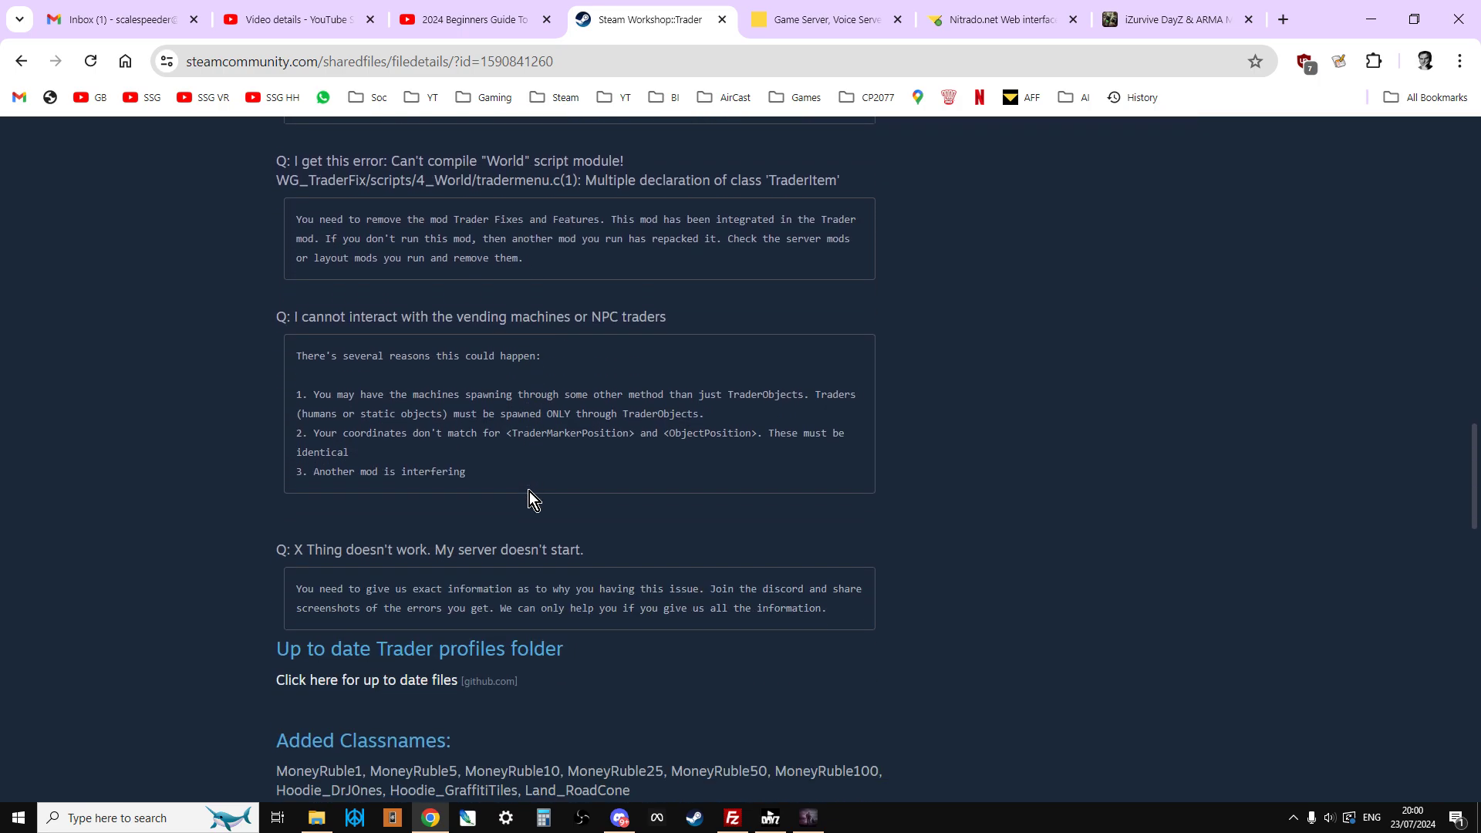
pyautogui.scroll(-2, 529, 536)
pyautogui.scroll(3, 529, 545)
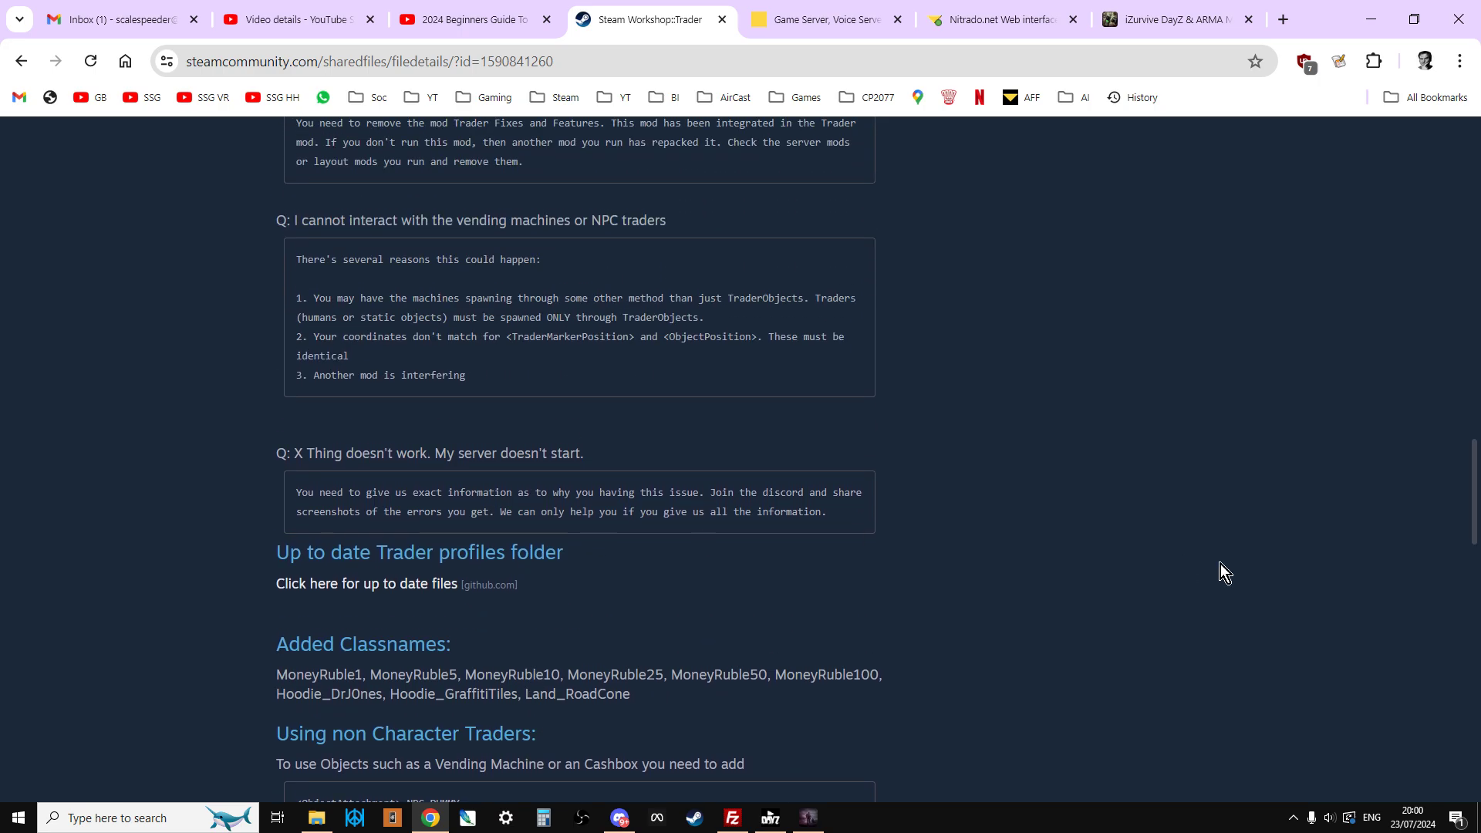
pyautogui.moveTo(1476, 527); pyautogui.dragTo(1475, 224)
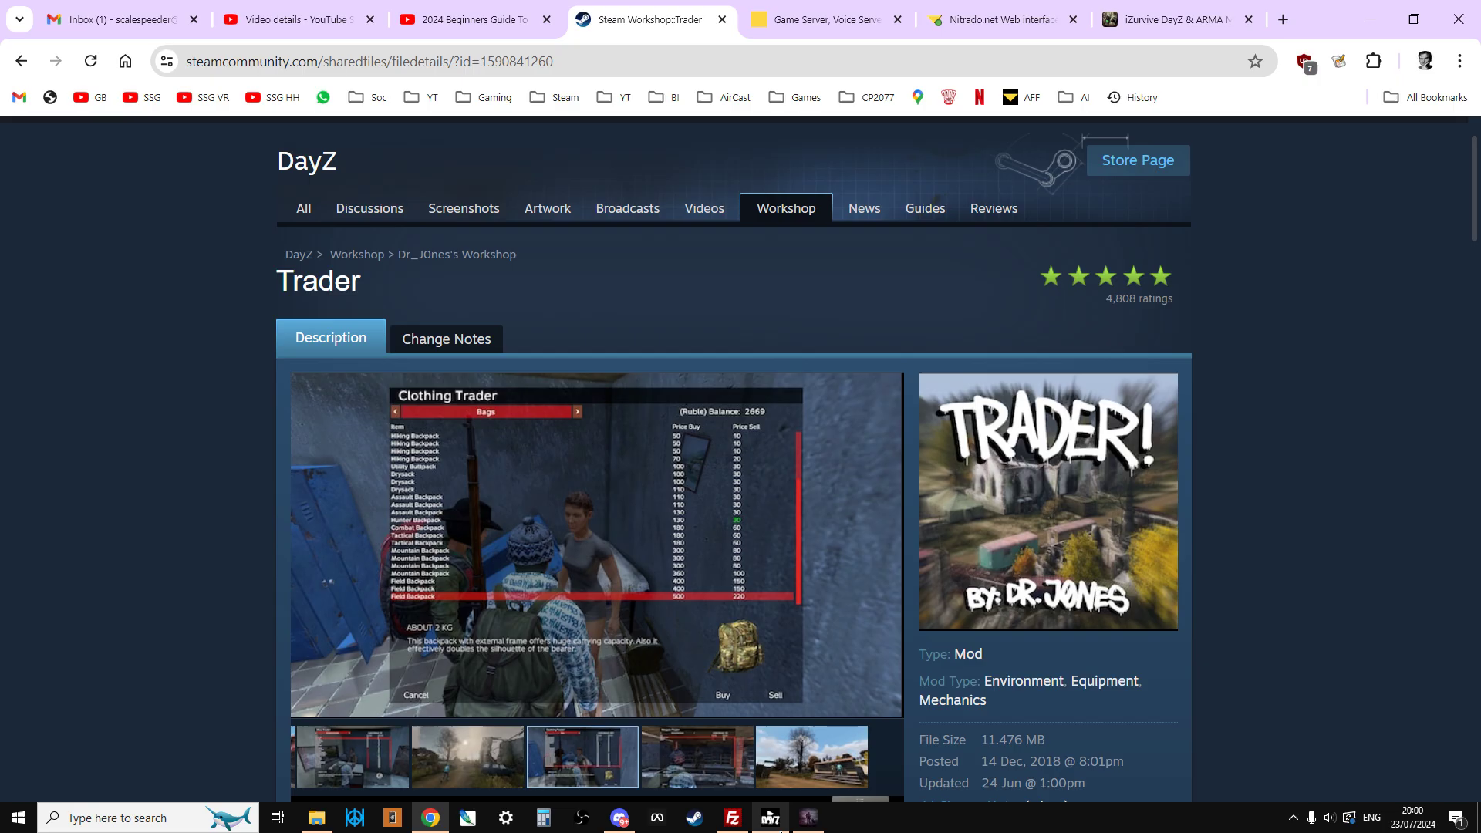
pyautogui.click(766, 826)
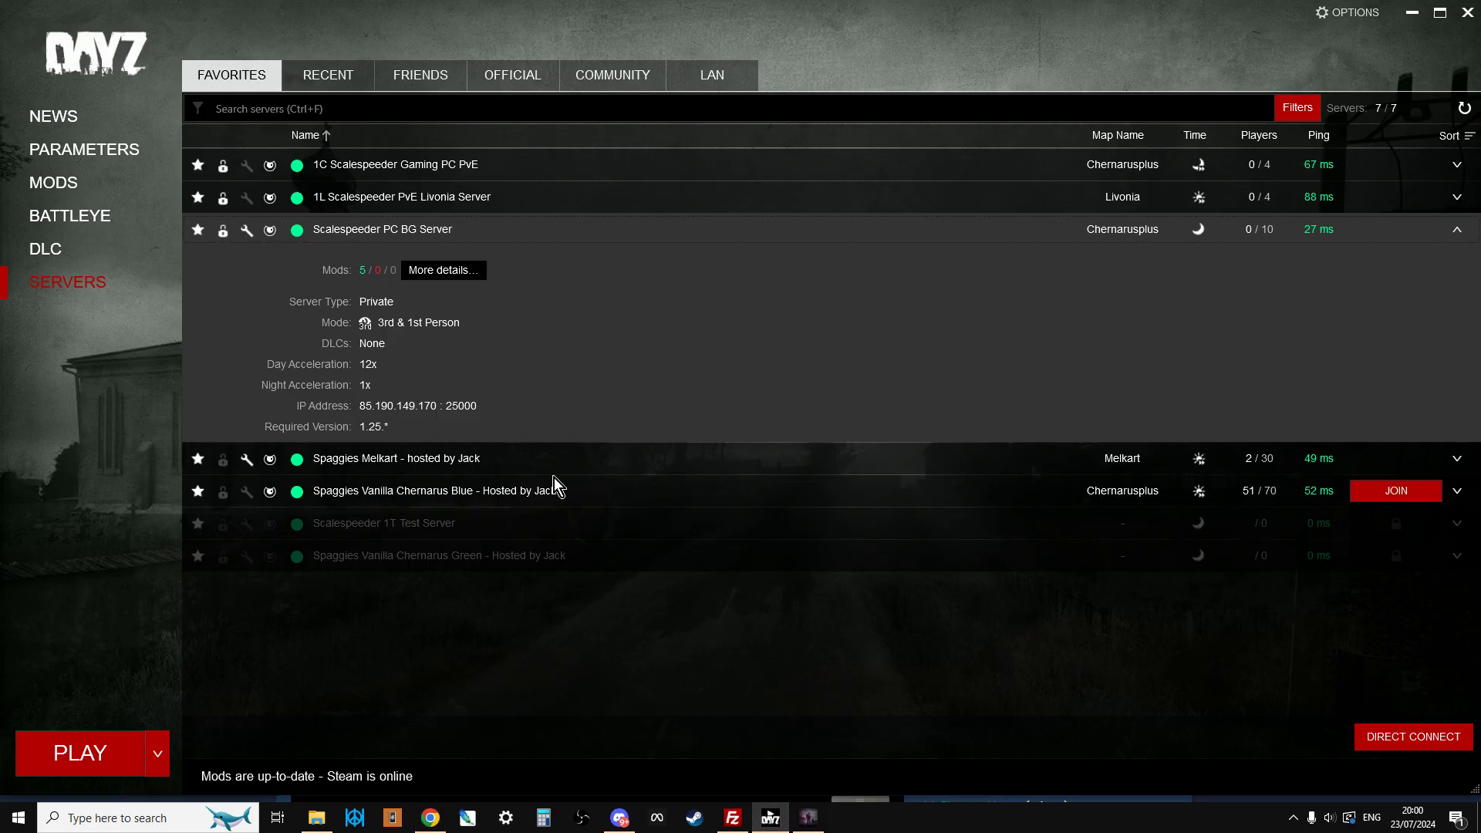
# Show the launcher's mods list and quit the running DayZ game
pyautogui.click(64, 196)
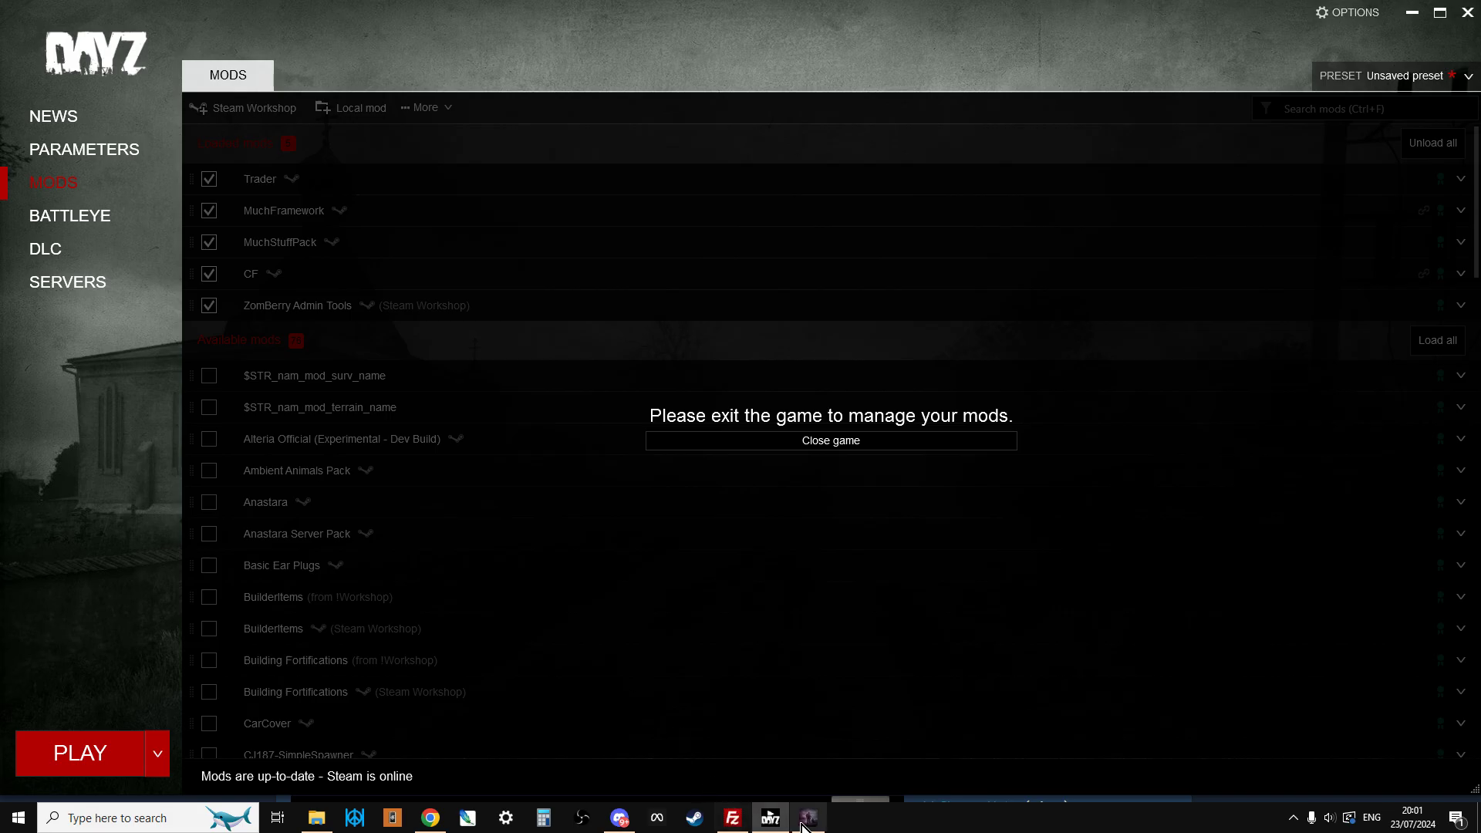
pyautogui.click(809, 818)
pyautogui.press('Escape')
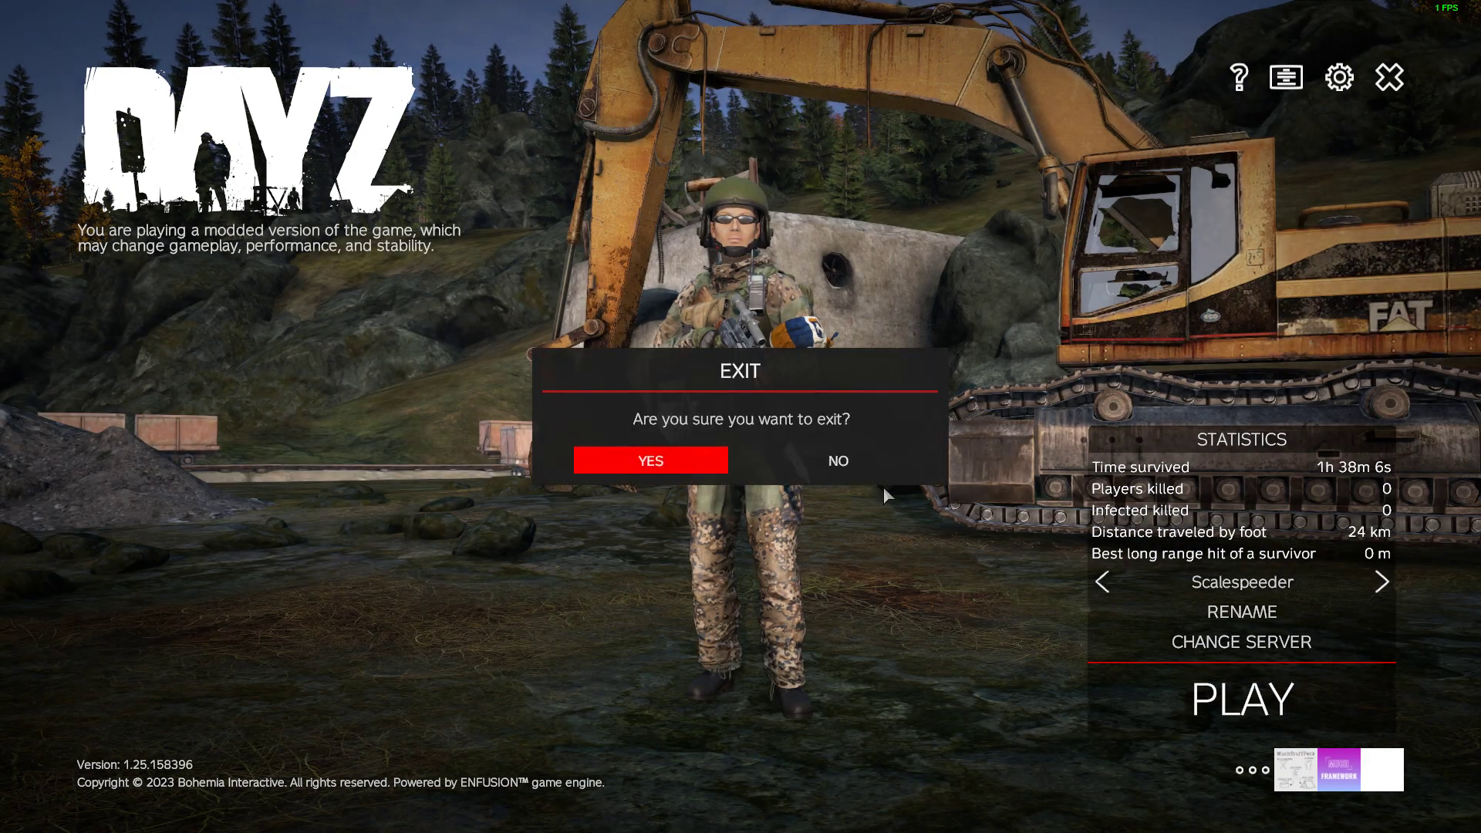
pyautogui.click(660, 455)
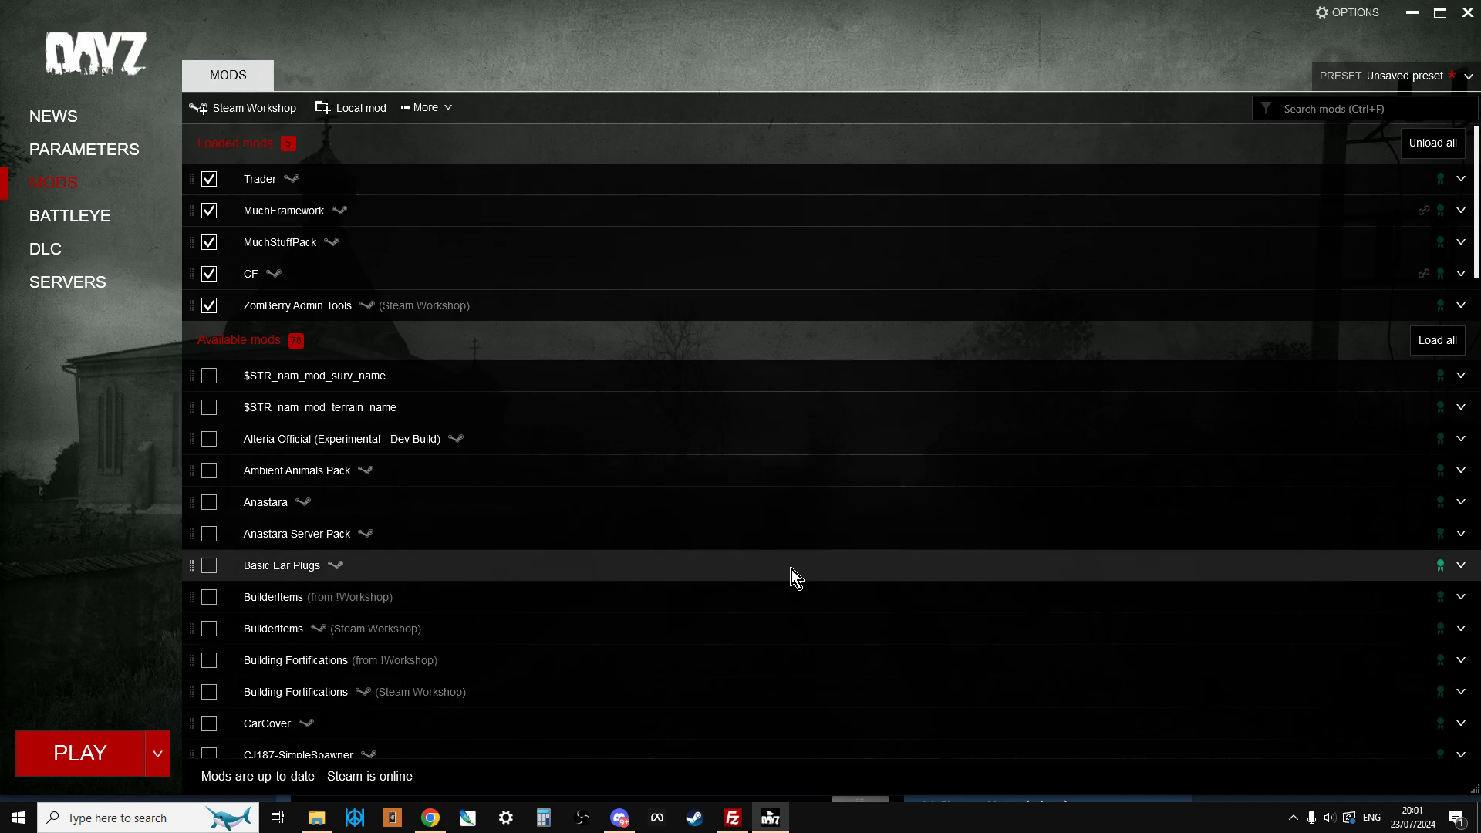
# Open the Alteria mod's folder in Windows Explorer, accepting the Workshop cache warning
pyautogui.click(1461, 440)
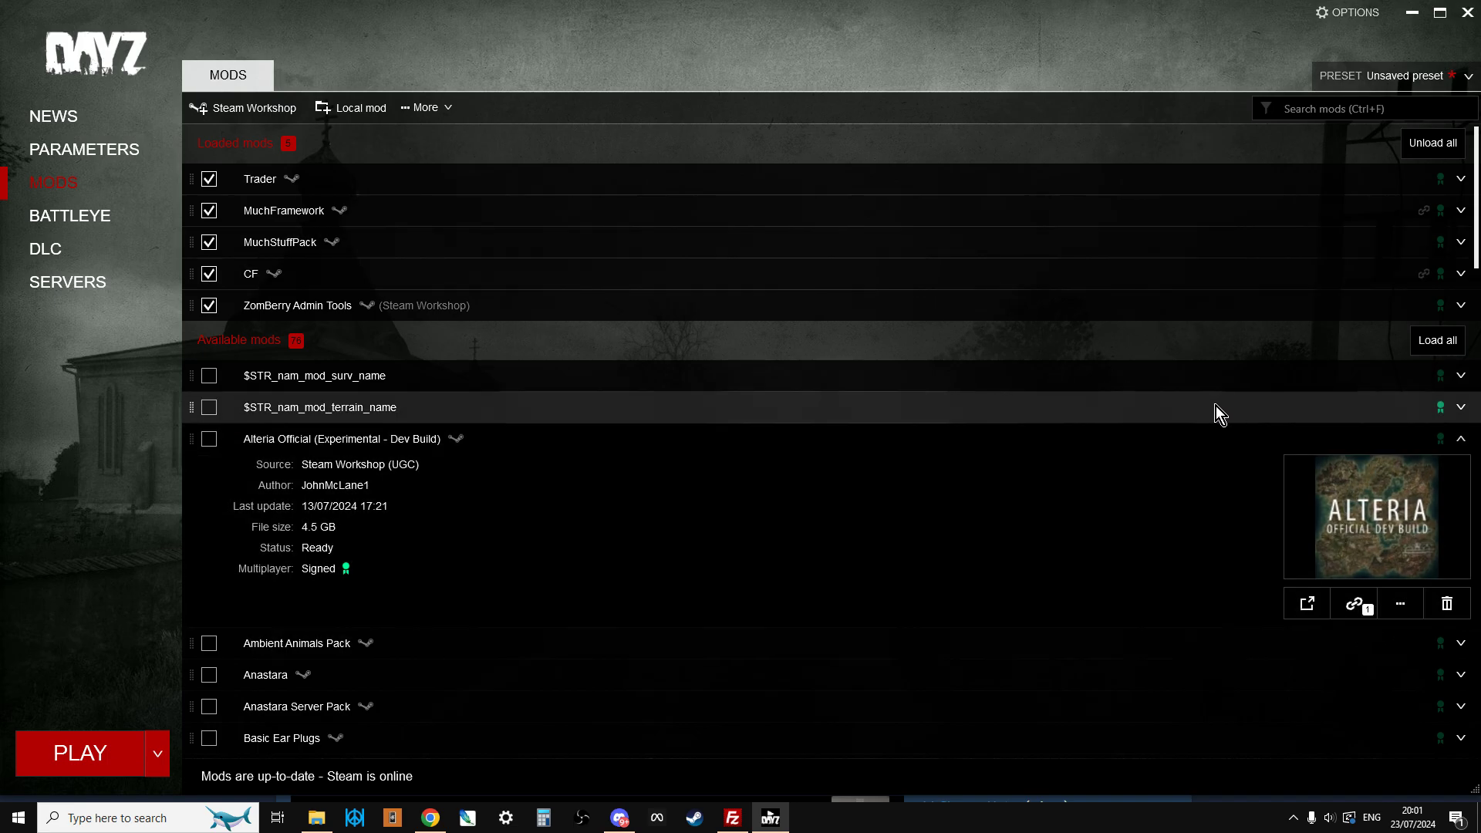
pyautogui.click(1398, 602)
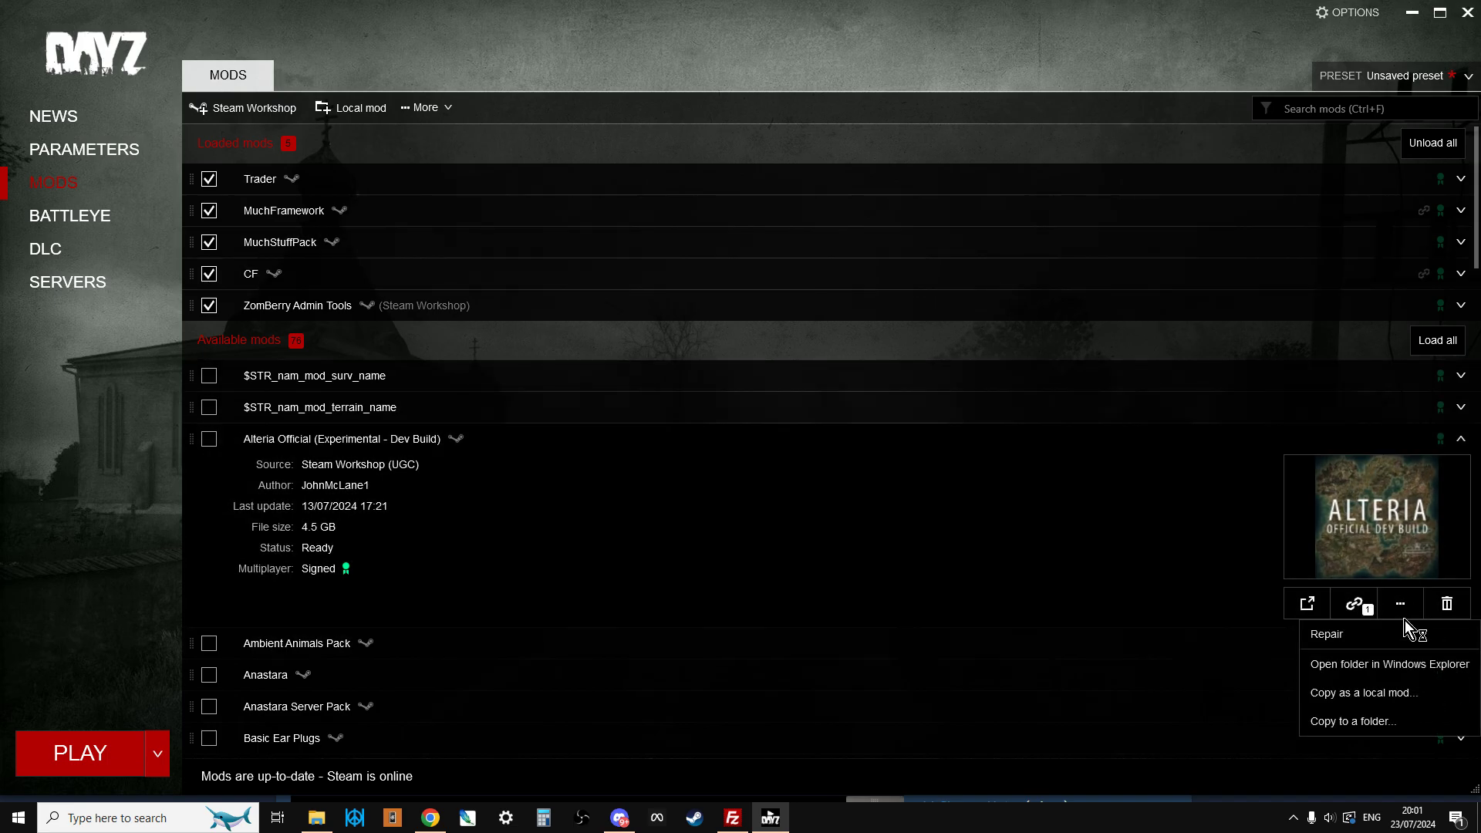
pyautogui.click(1395, 668)
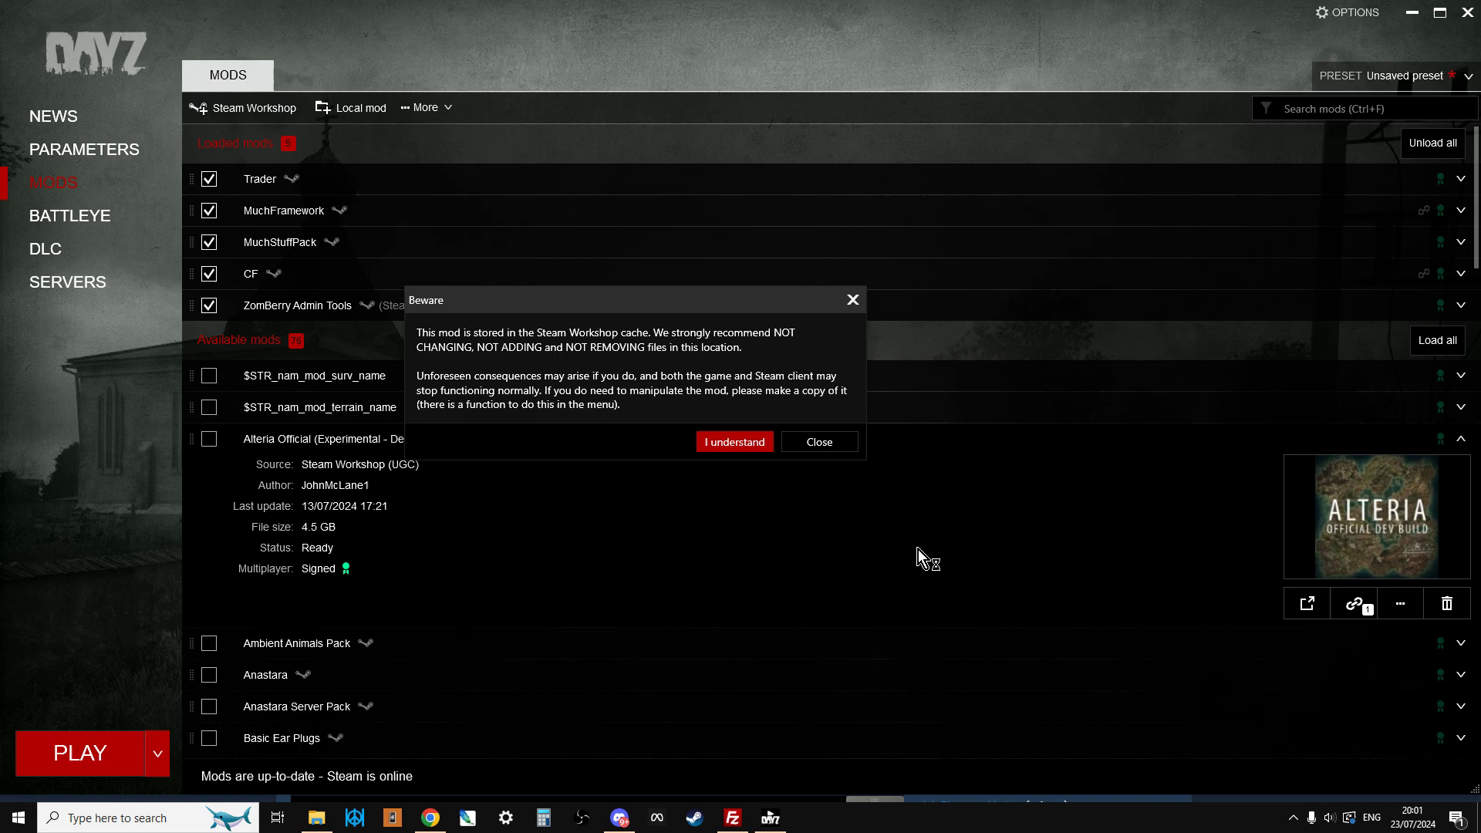
pyautogui.click(734, 442)
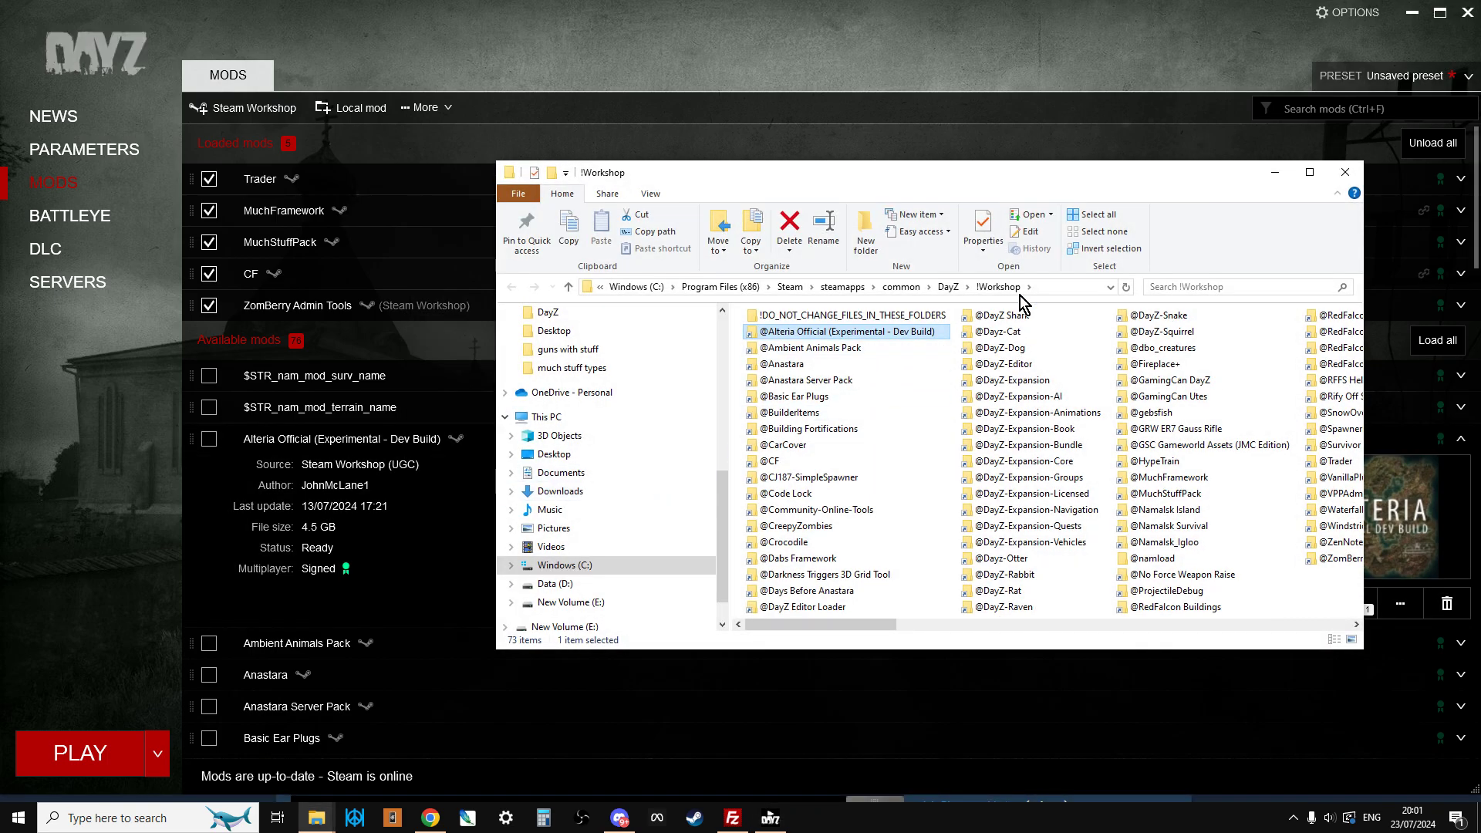
pyautogui.click(1309, 172)
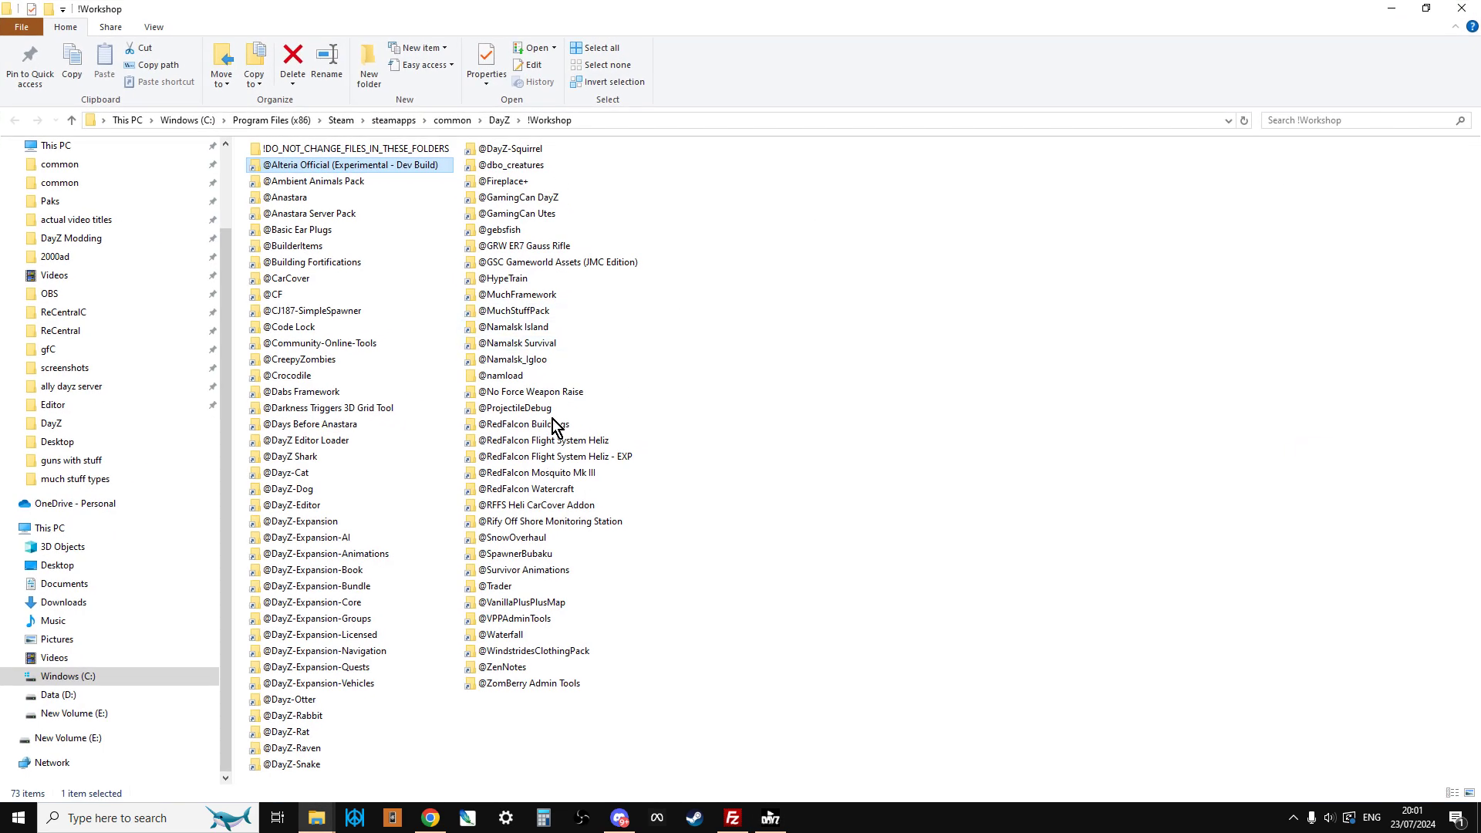
pyautogui.doubleClick(497, 588)
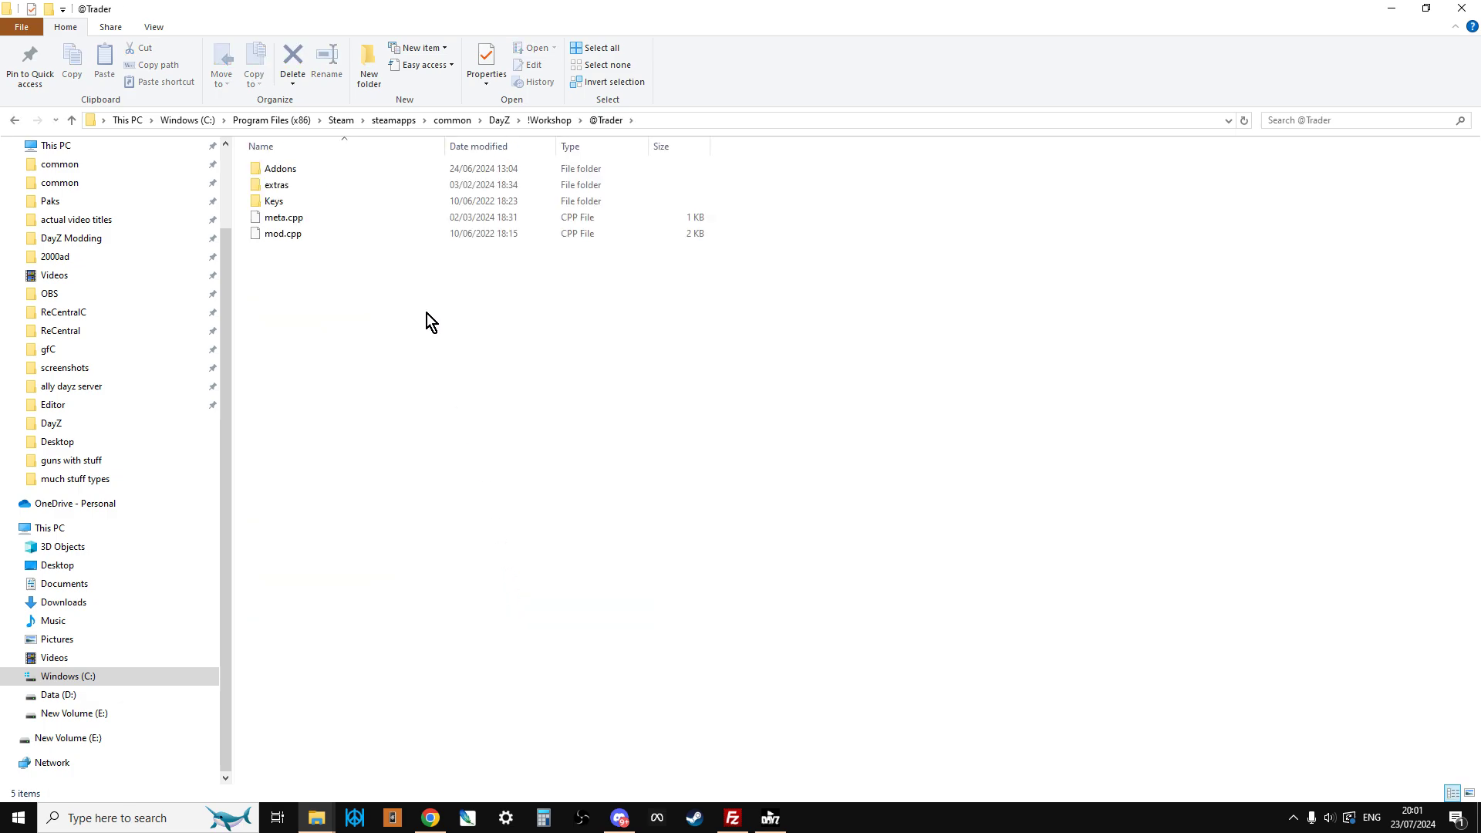
pyautogui.doubleClick(282, 171)
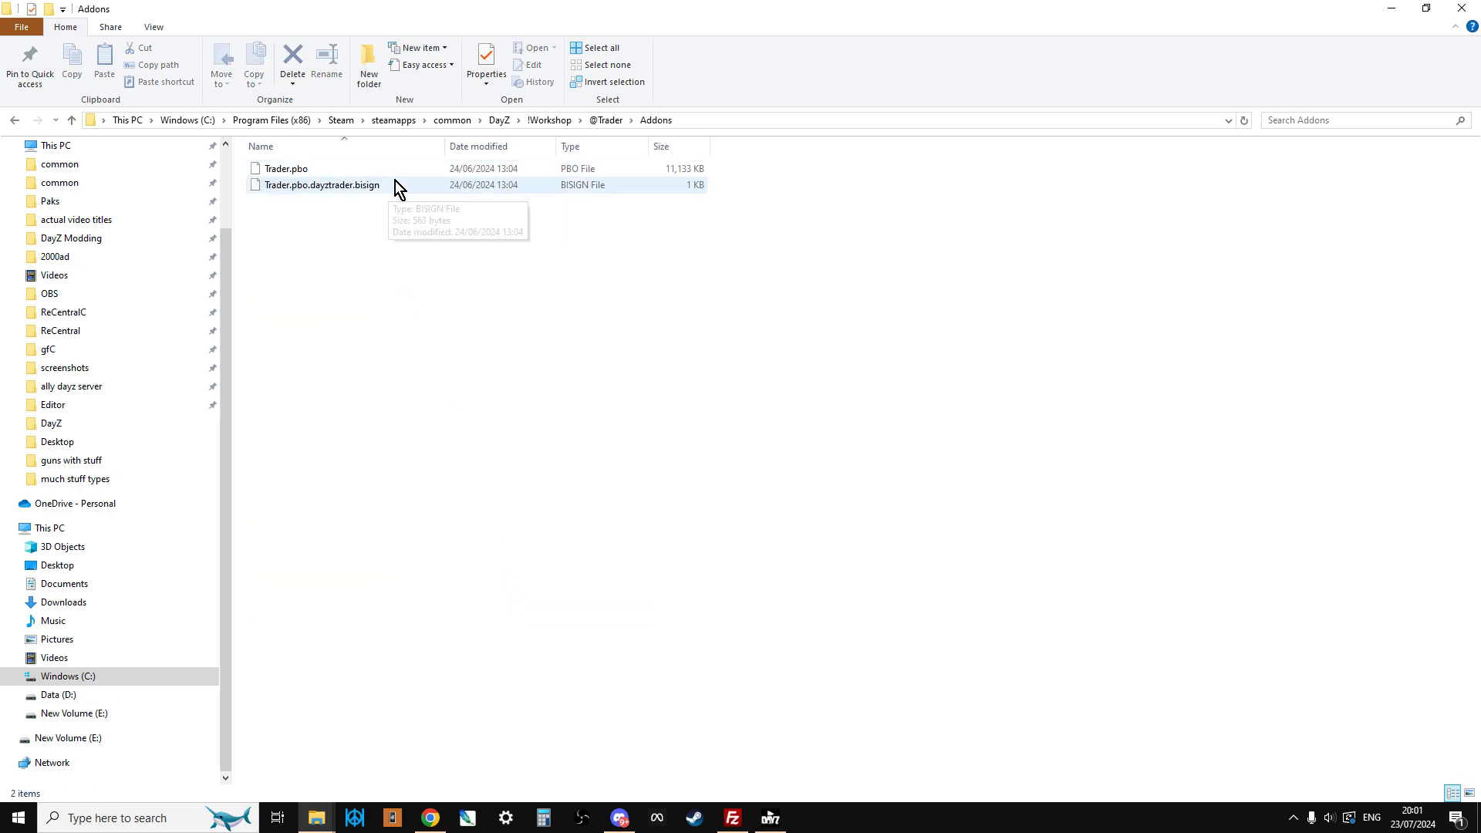
pyautogui.click(72, 121)
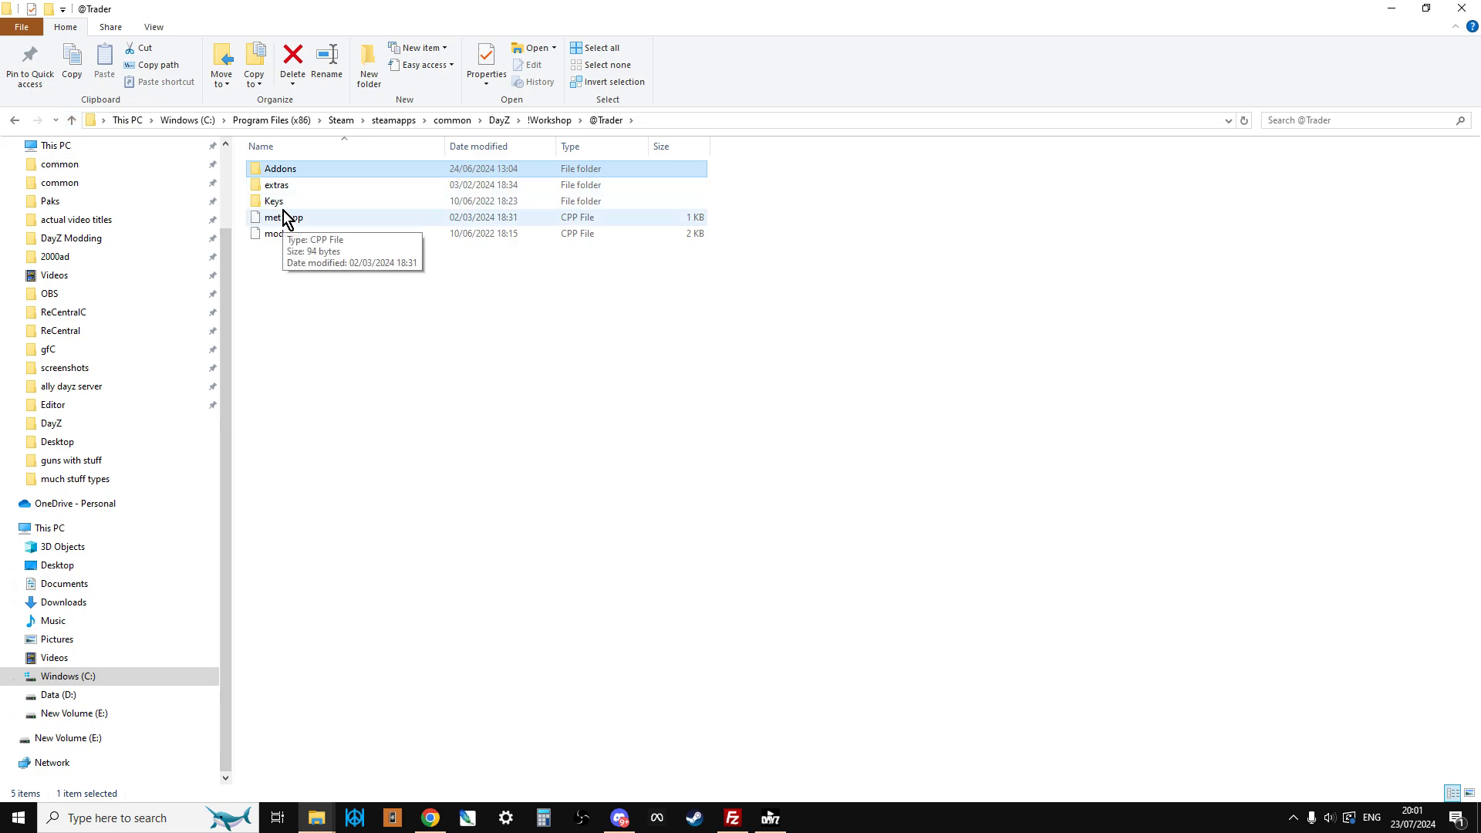
pyautogui.doubleClick(282, 202)
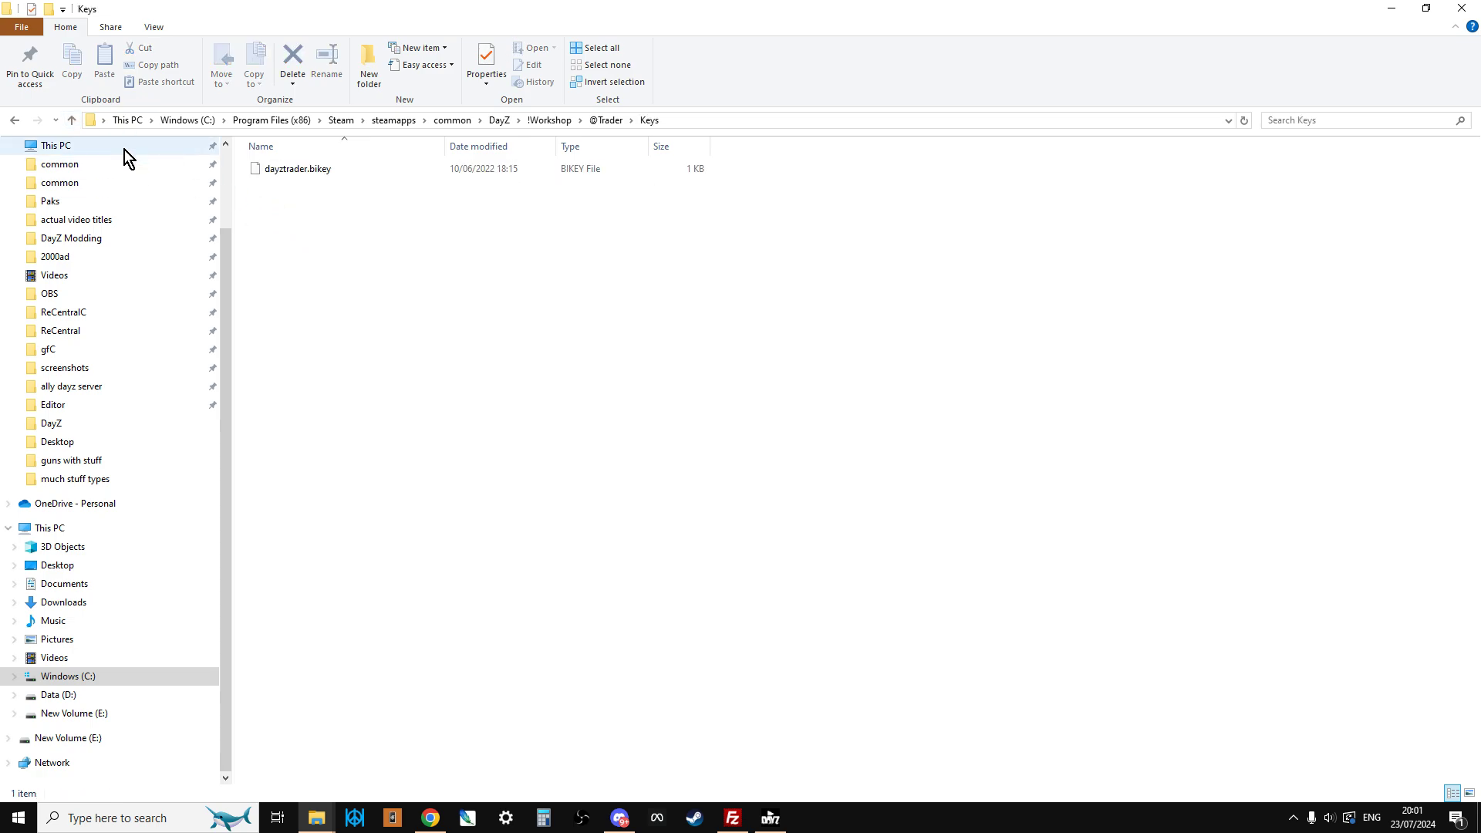
pyautogui.click(73, 121)
pyautogui.doubleClick(263, 185)
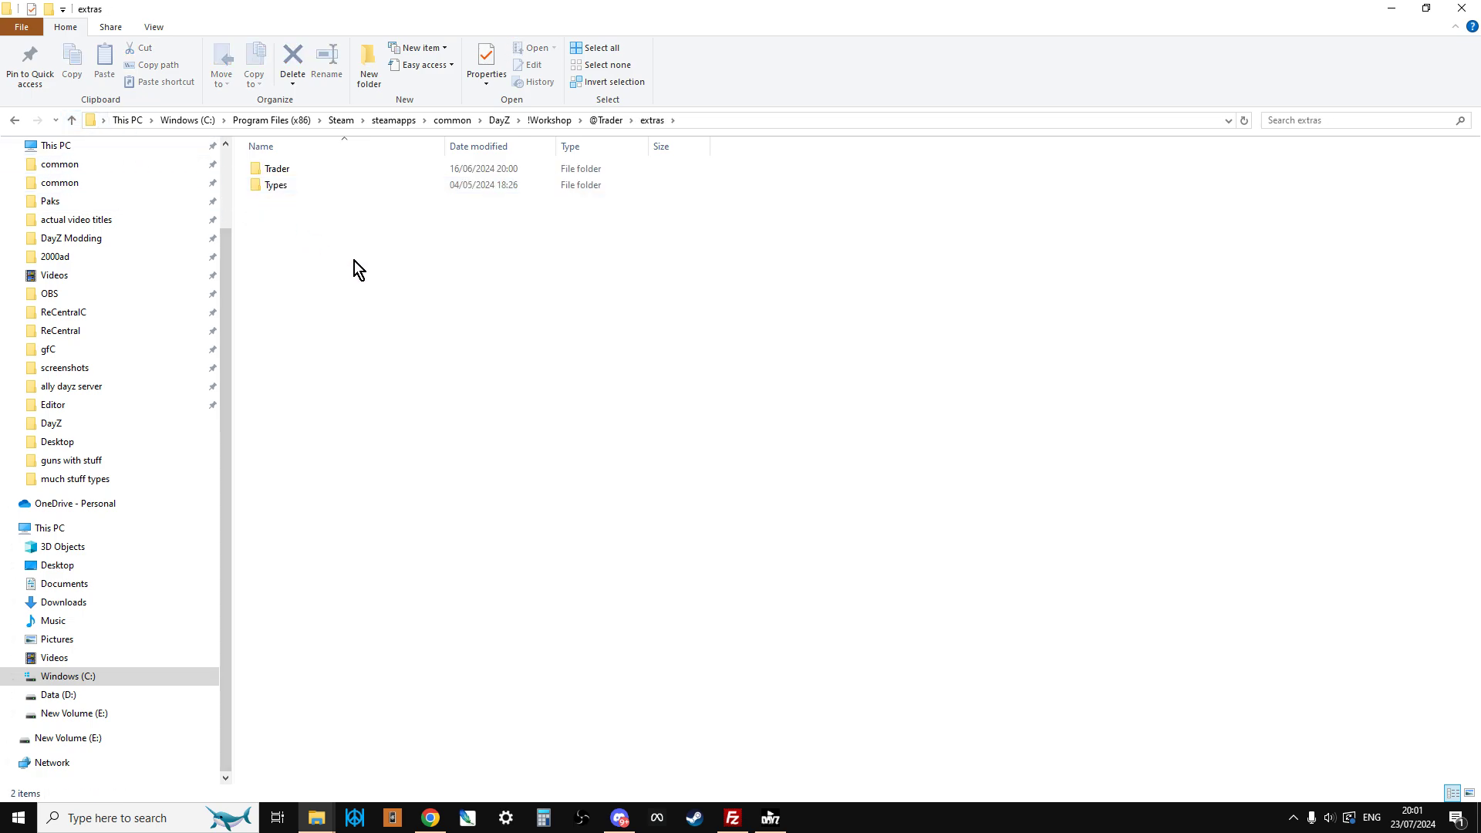
pyautogui.doubleClick(286, 191)
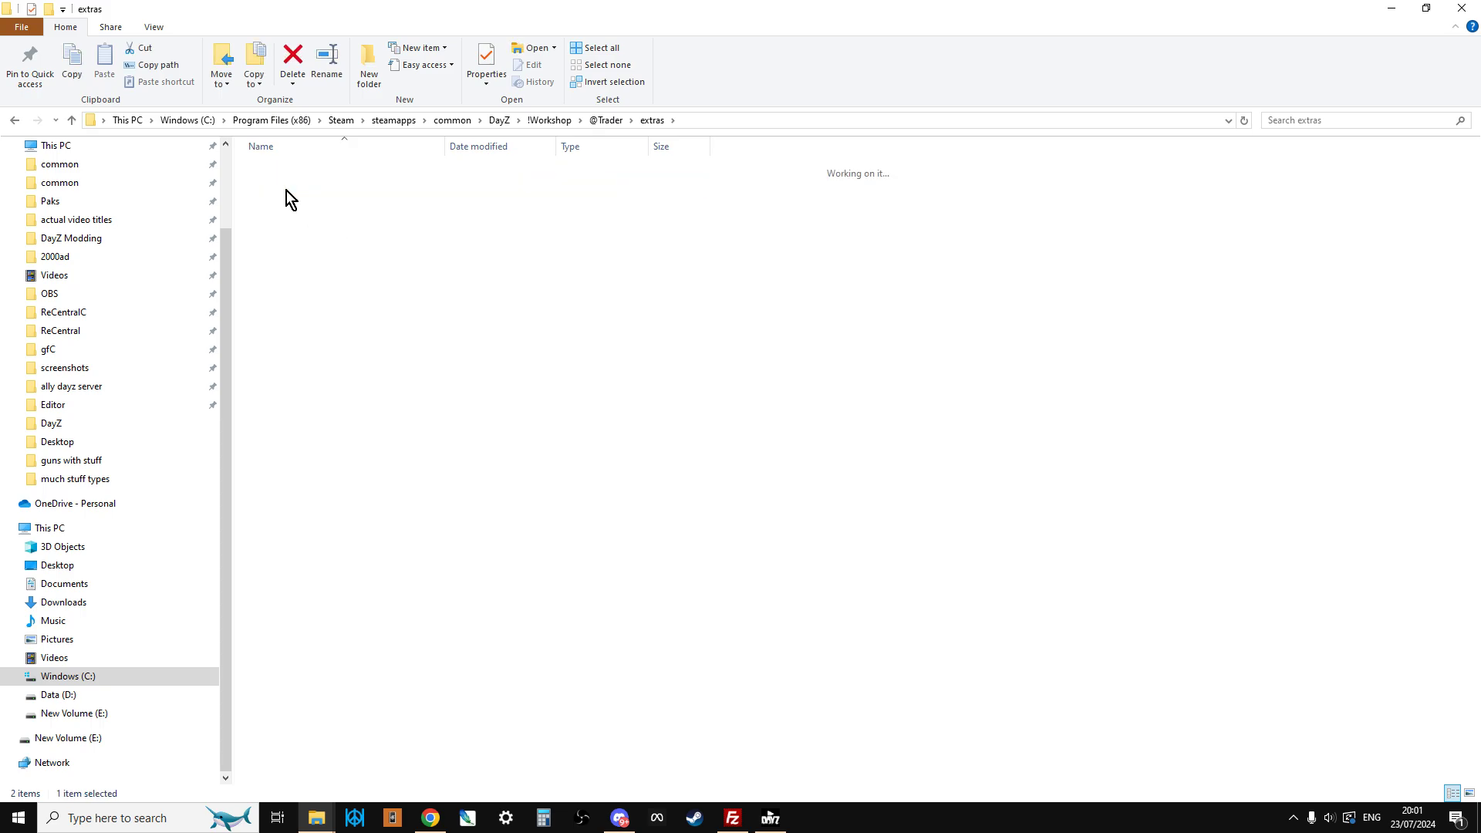
pyautogui.click(304, 173)
pyautogui.rightClick(304, 173)
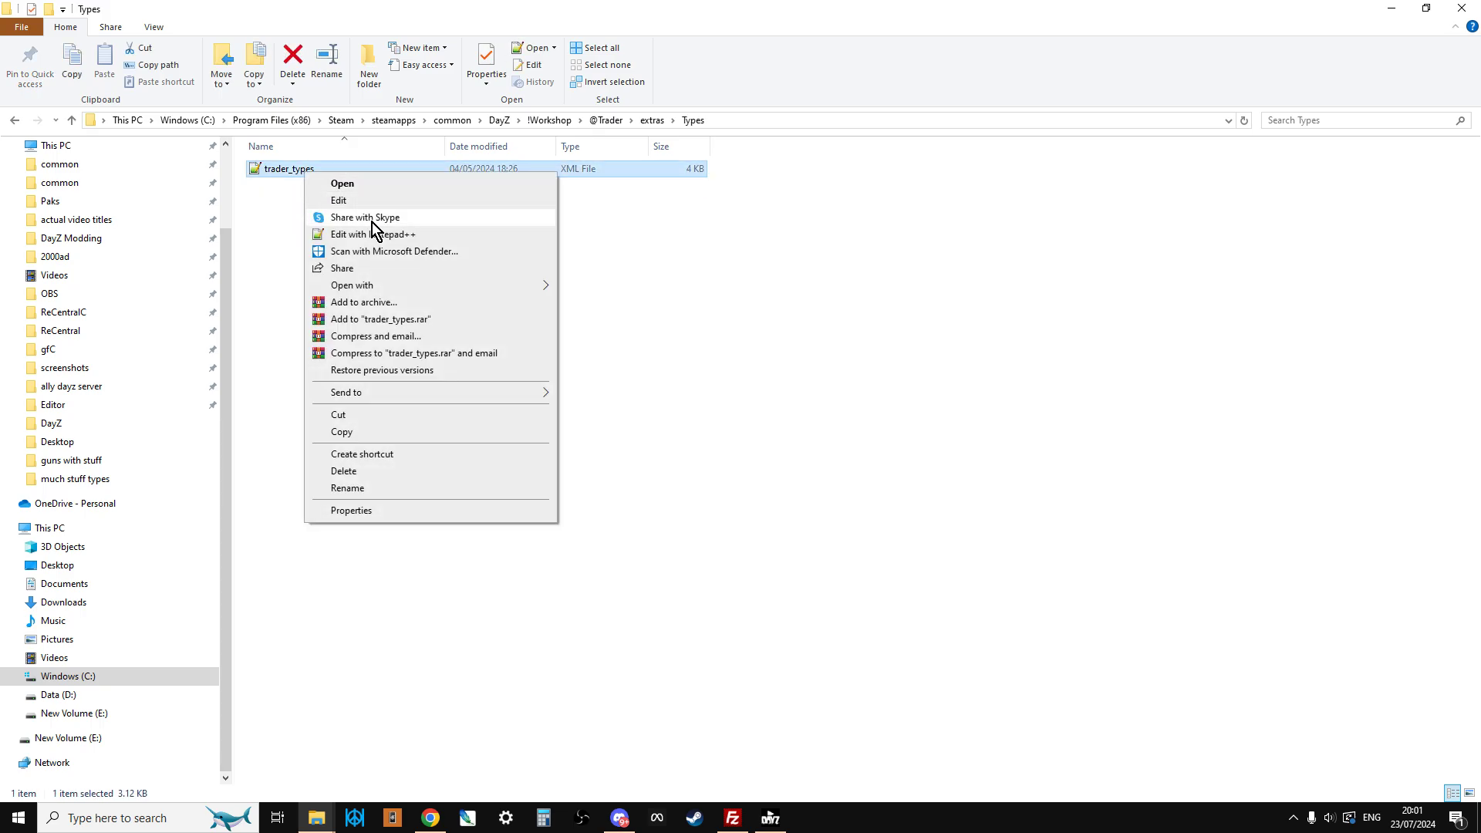
# Edit trader_types.xml in Notepad++, scrolling through TM_Wallet and MoneyRuble entries to line 108 and back
pyautogui.click(370, 235)
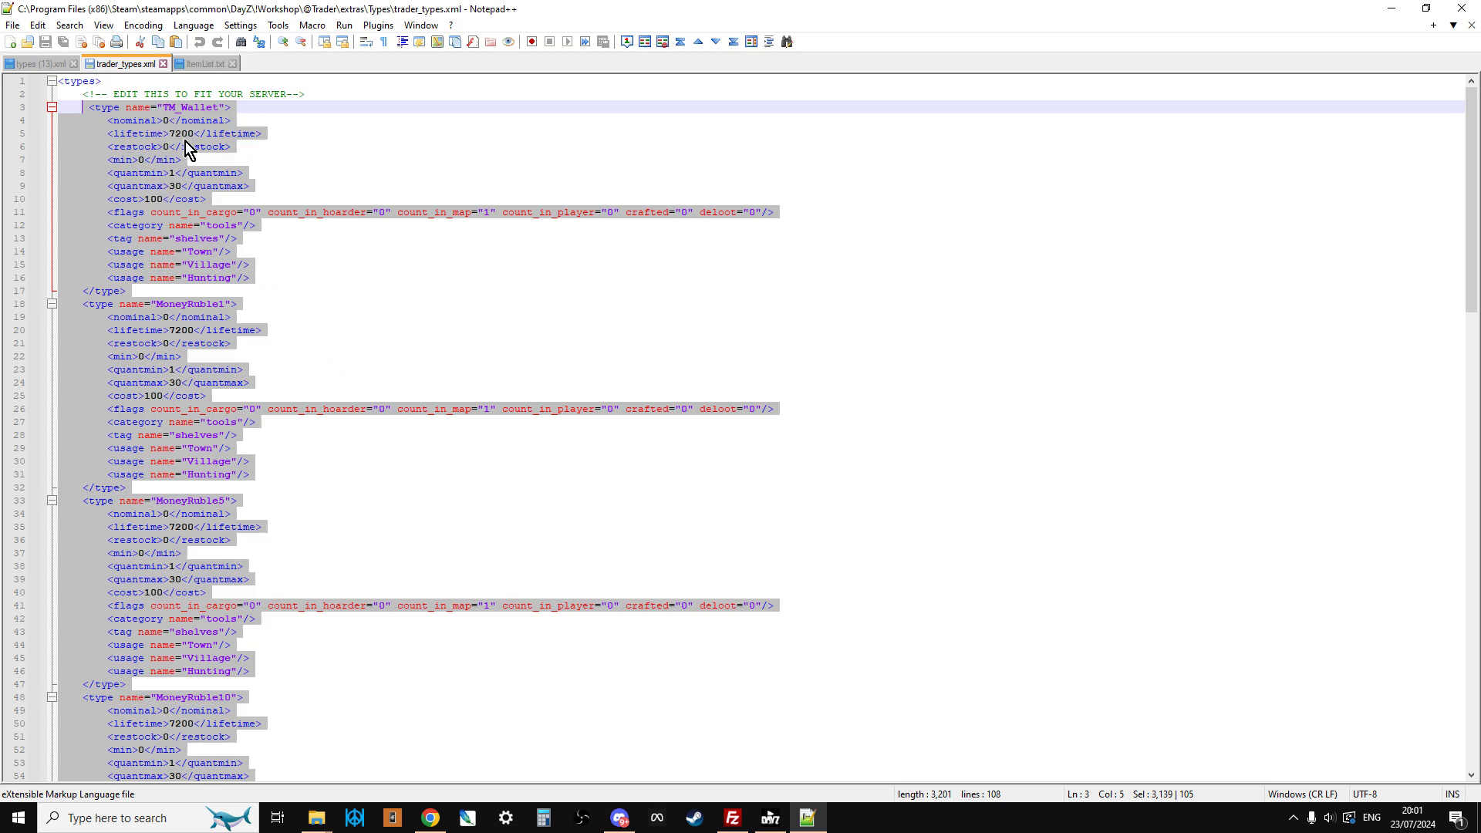
pyautogui.scroll(-16, 259, 436)
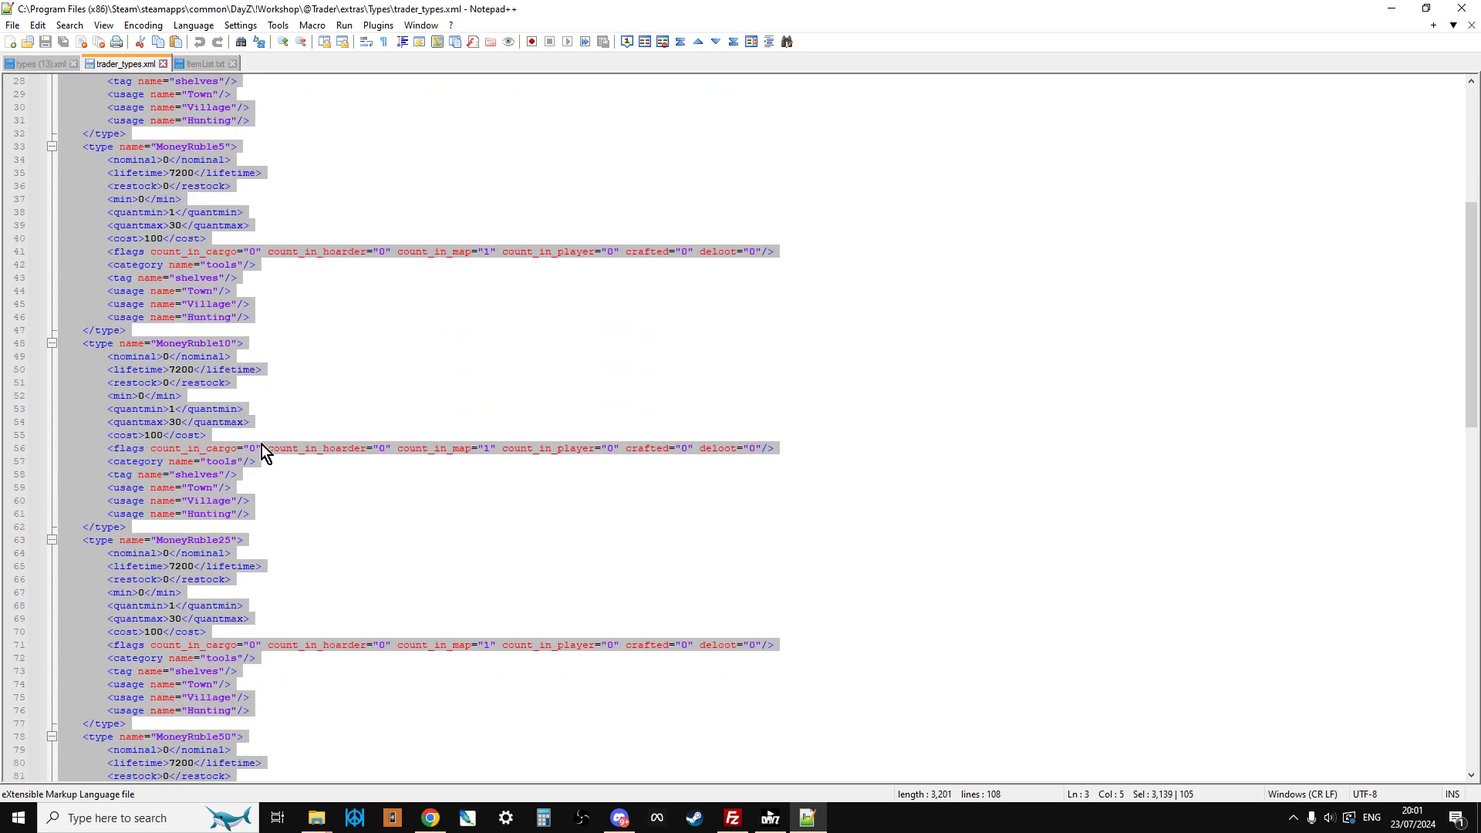
pyautogui.scroll(-4, 269, 460)
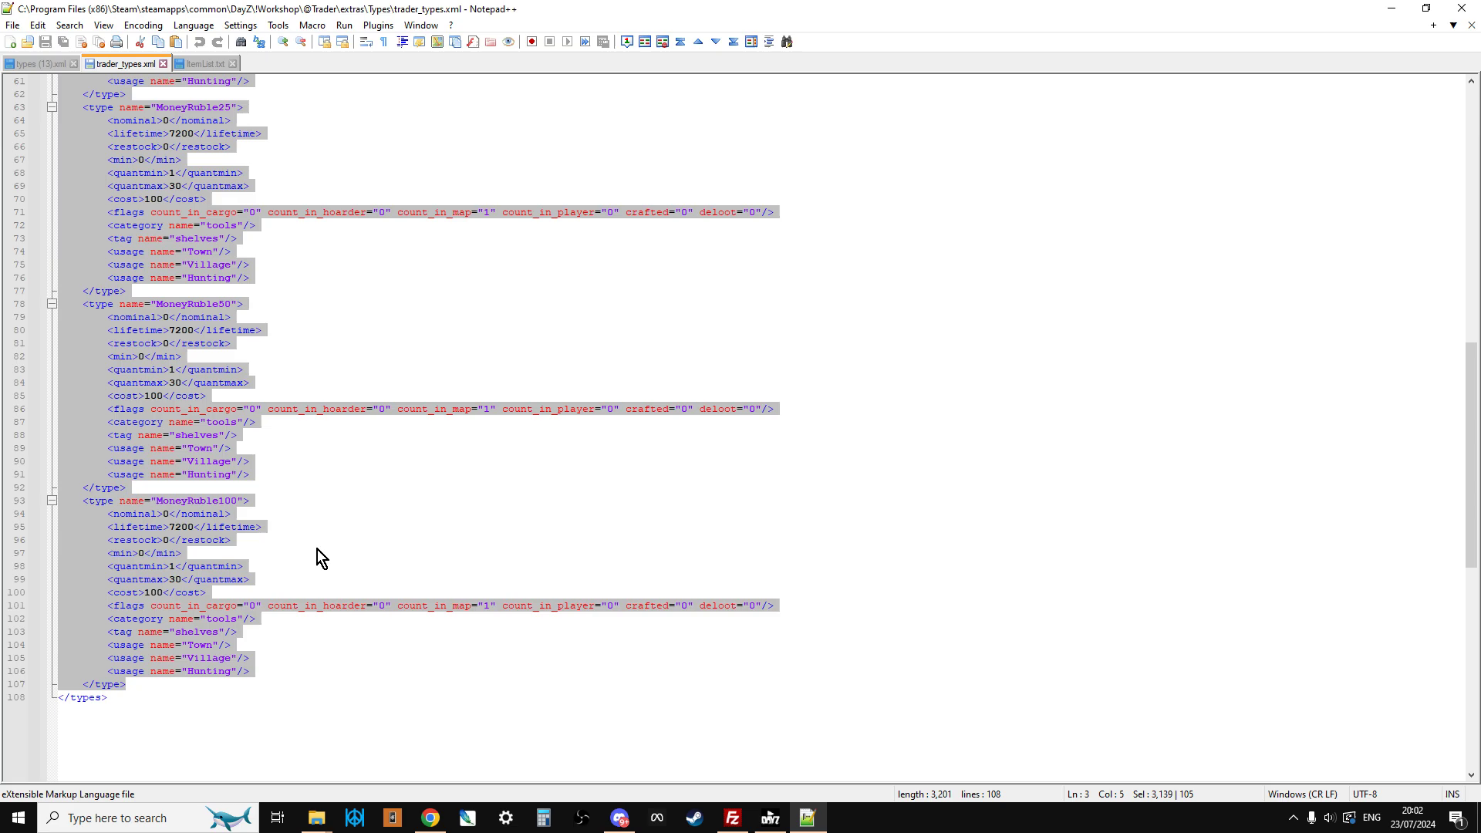
pyautogui.scroll(4, 316, 549)
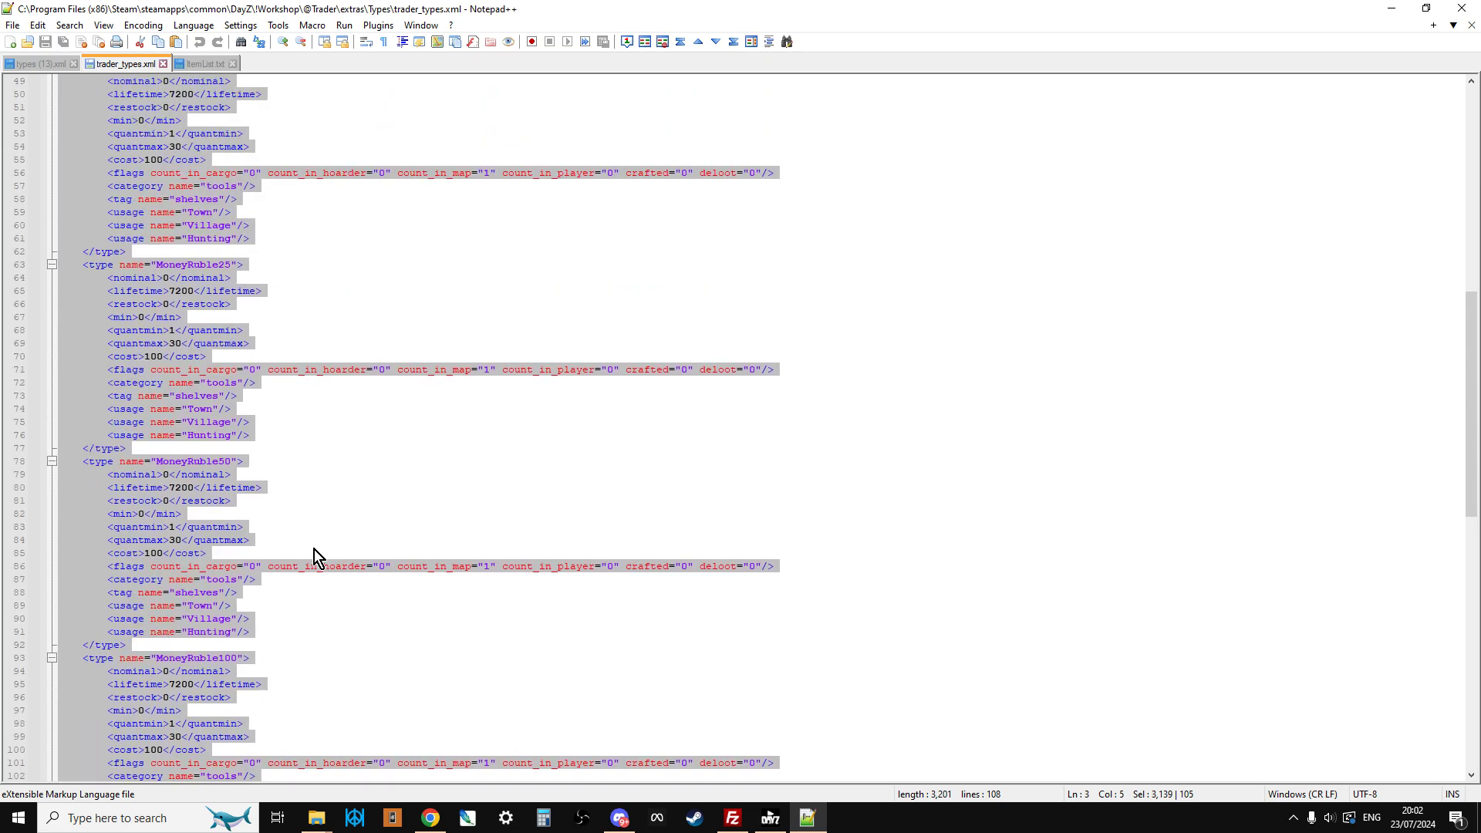
pyautogui.scroll(14, 270, 542)
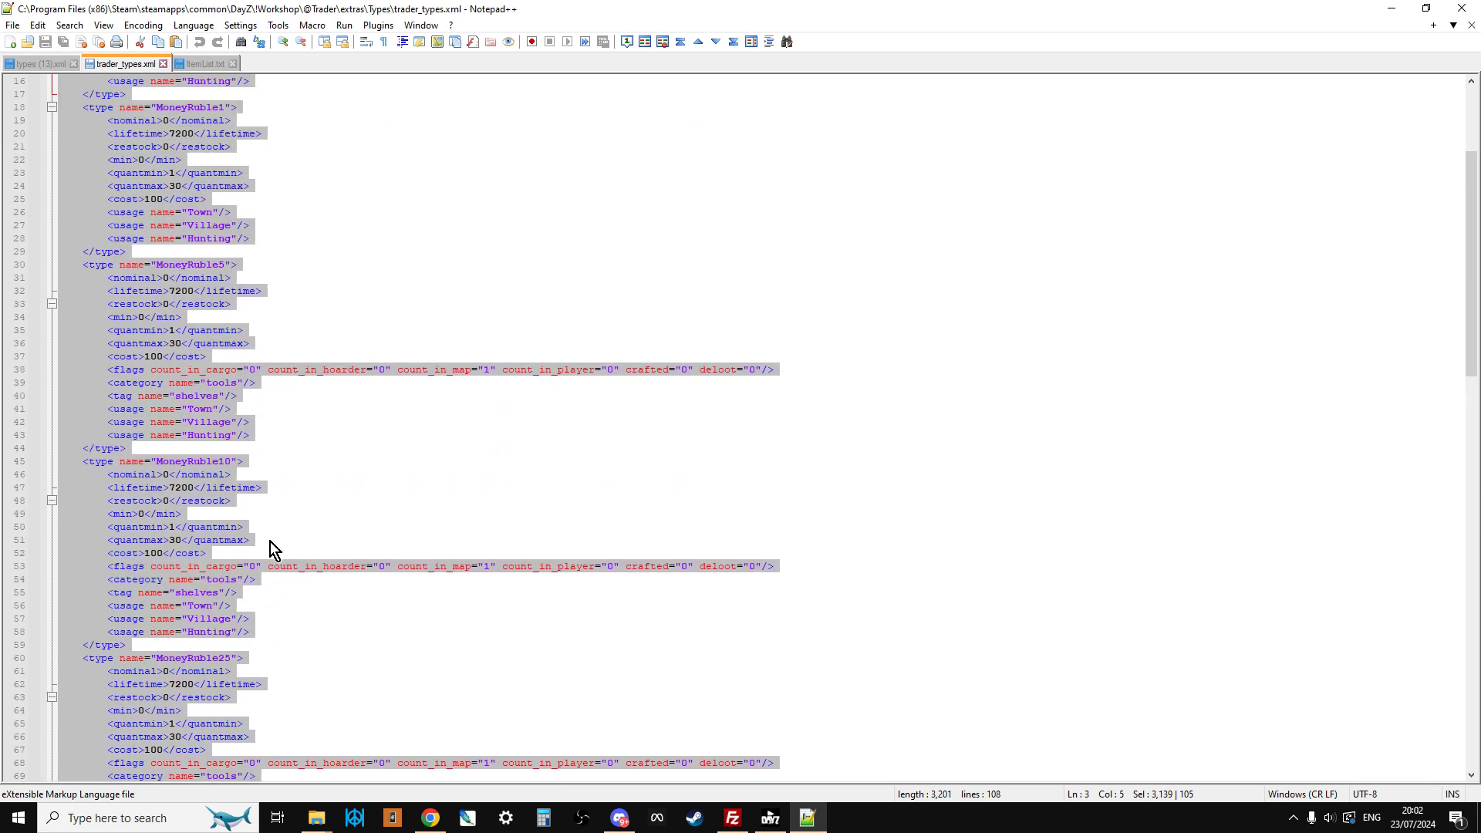
pyautogui.scroll(2, 270, 550)
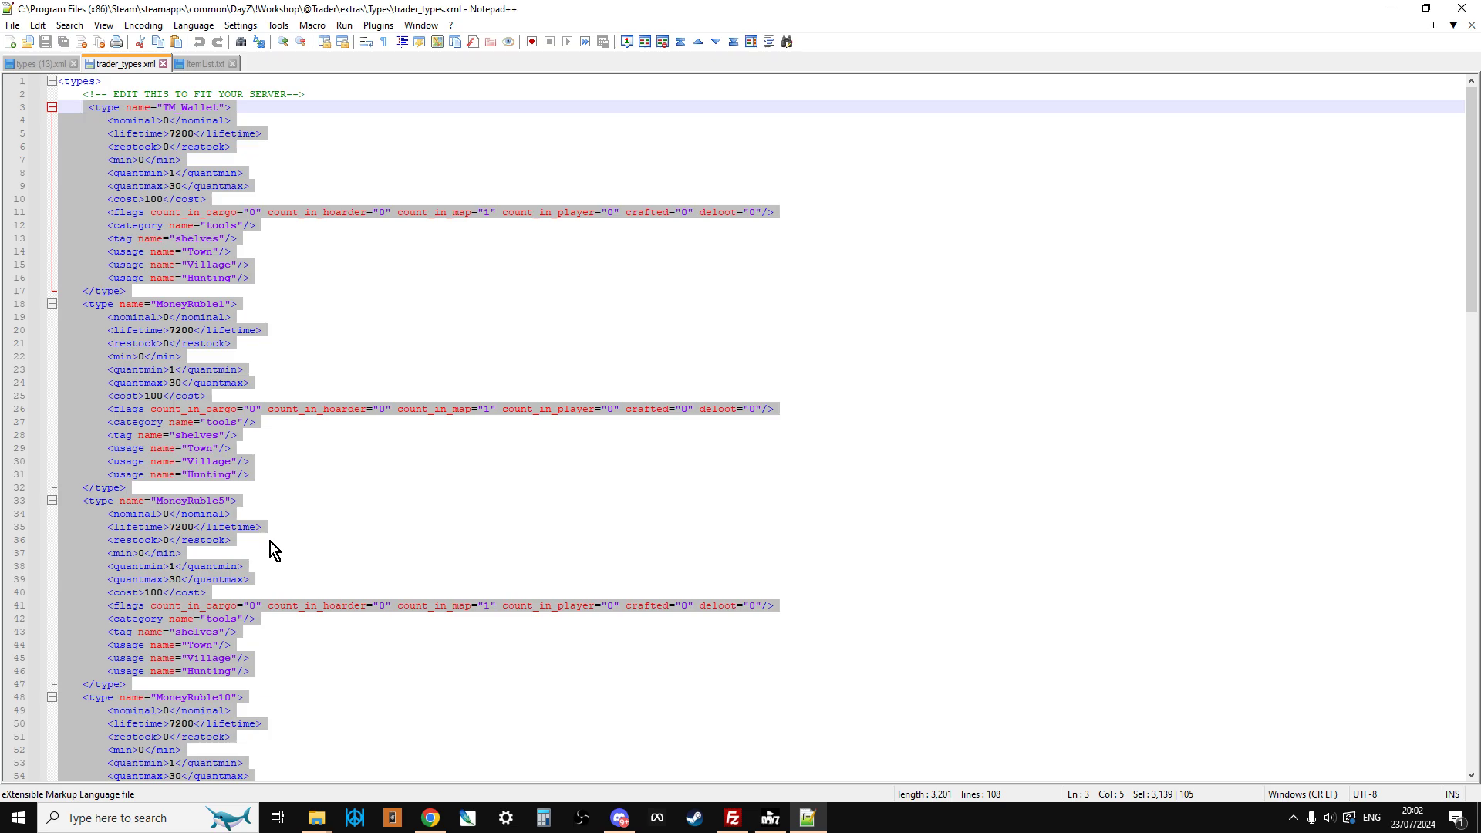
# Go up to extras, open the Trader folder, and bring up TraderConfig's context menu
pyautogui.moveTo(316, 819)
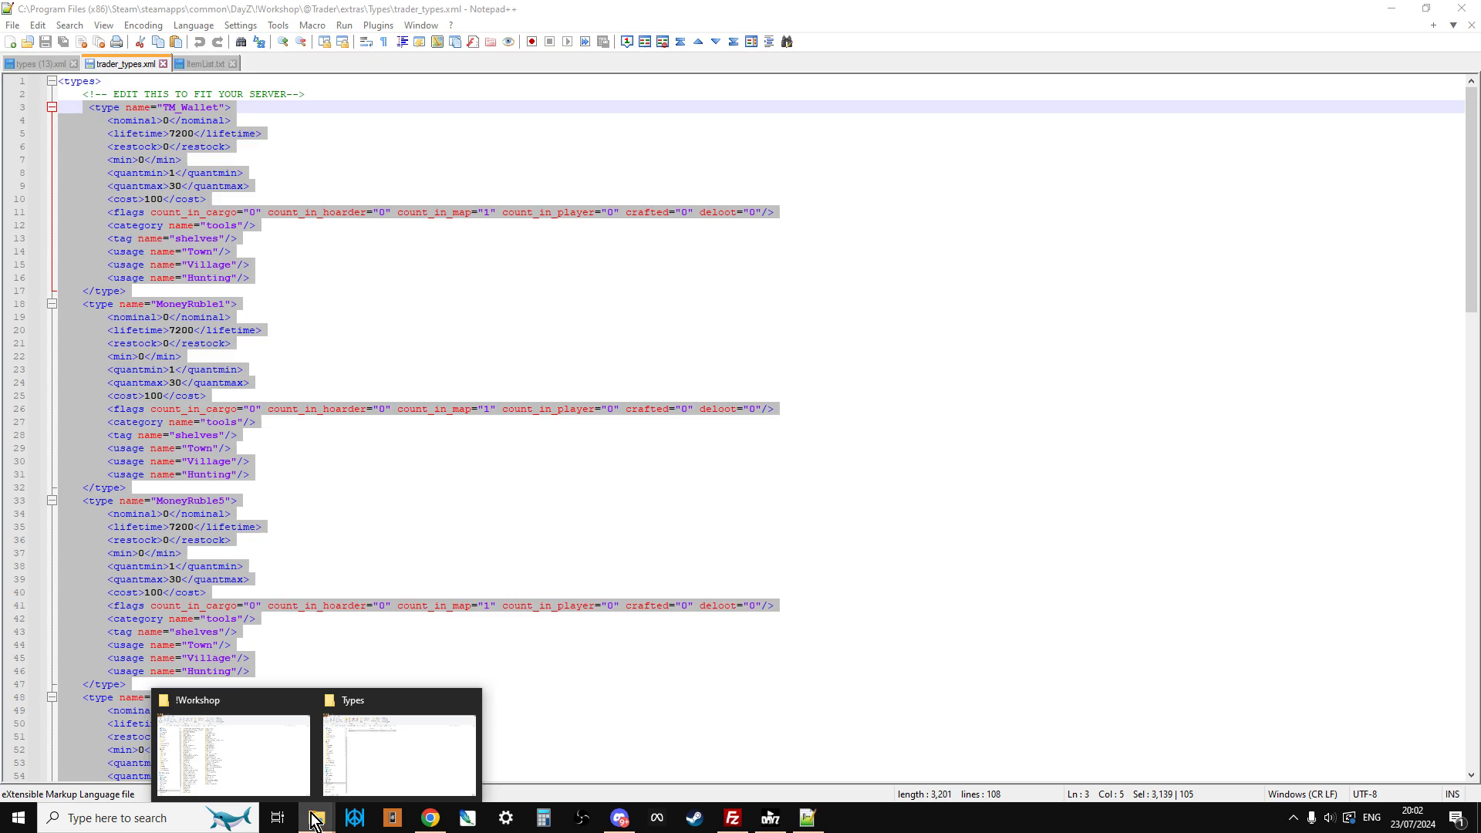
pyautogui.click(355, 757)
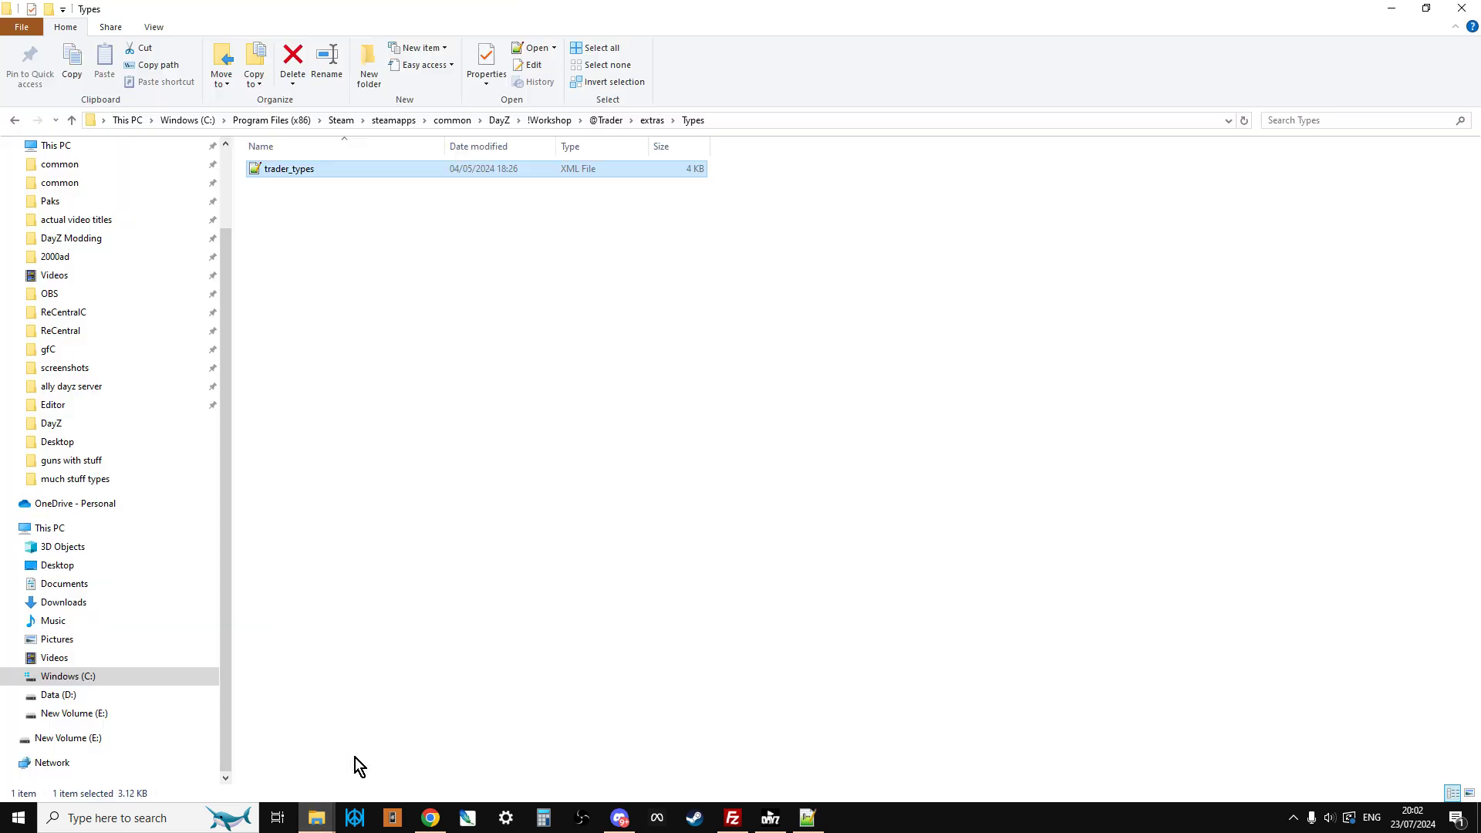
pyautogui.click(72, 121)
pyautogui.click(291, 168)
pyautogui.click(289, 165)
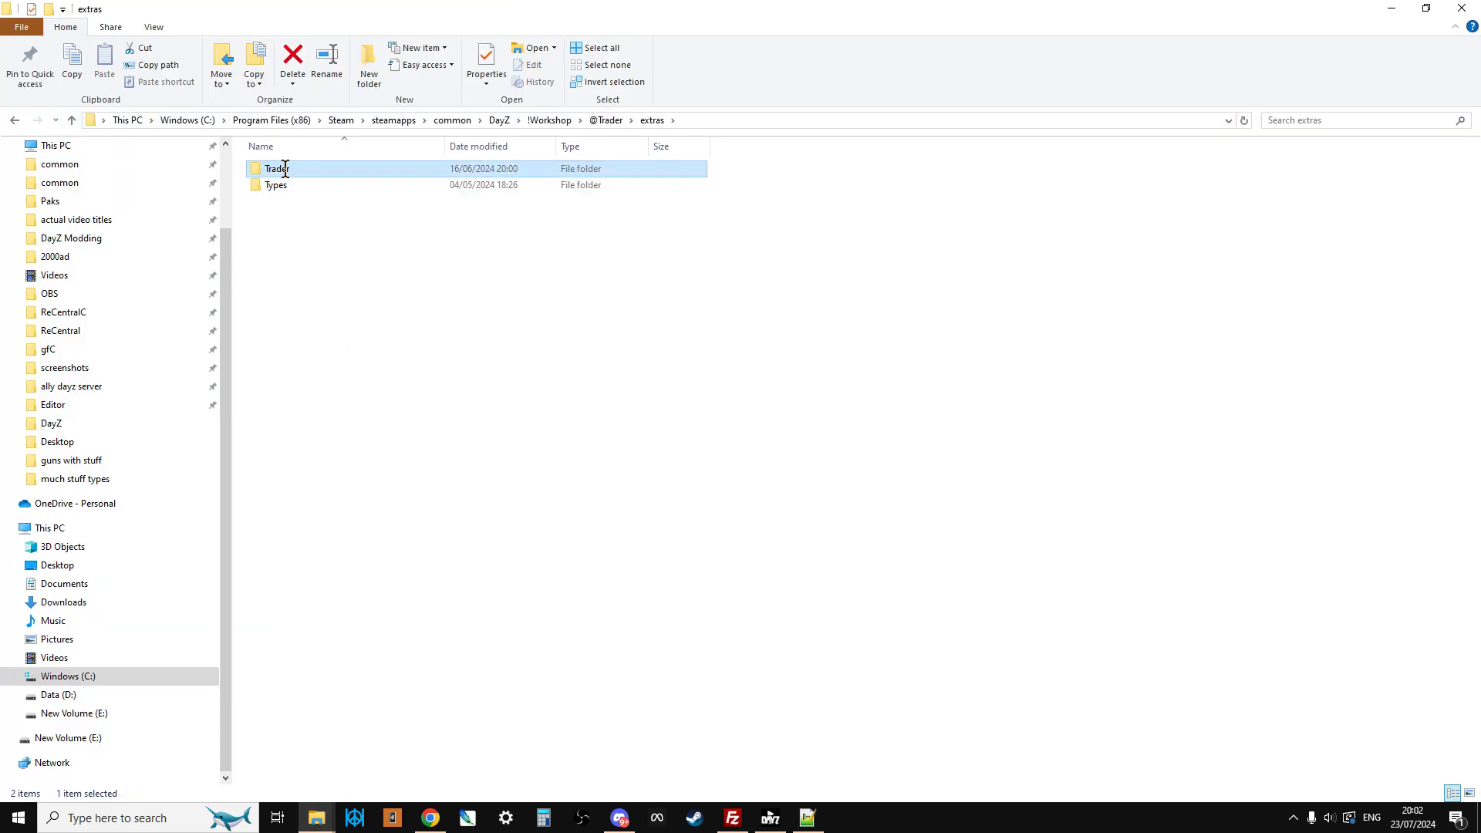
pyautogui.click(293, 164)
pyautogui.doubleClick(285, 168)
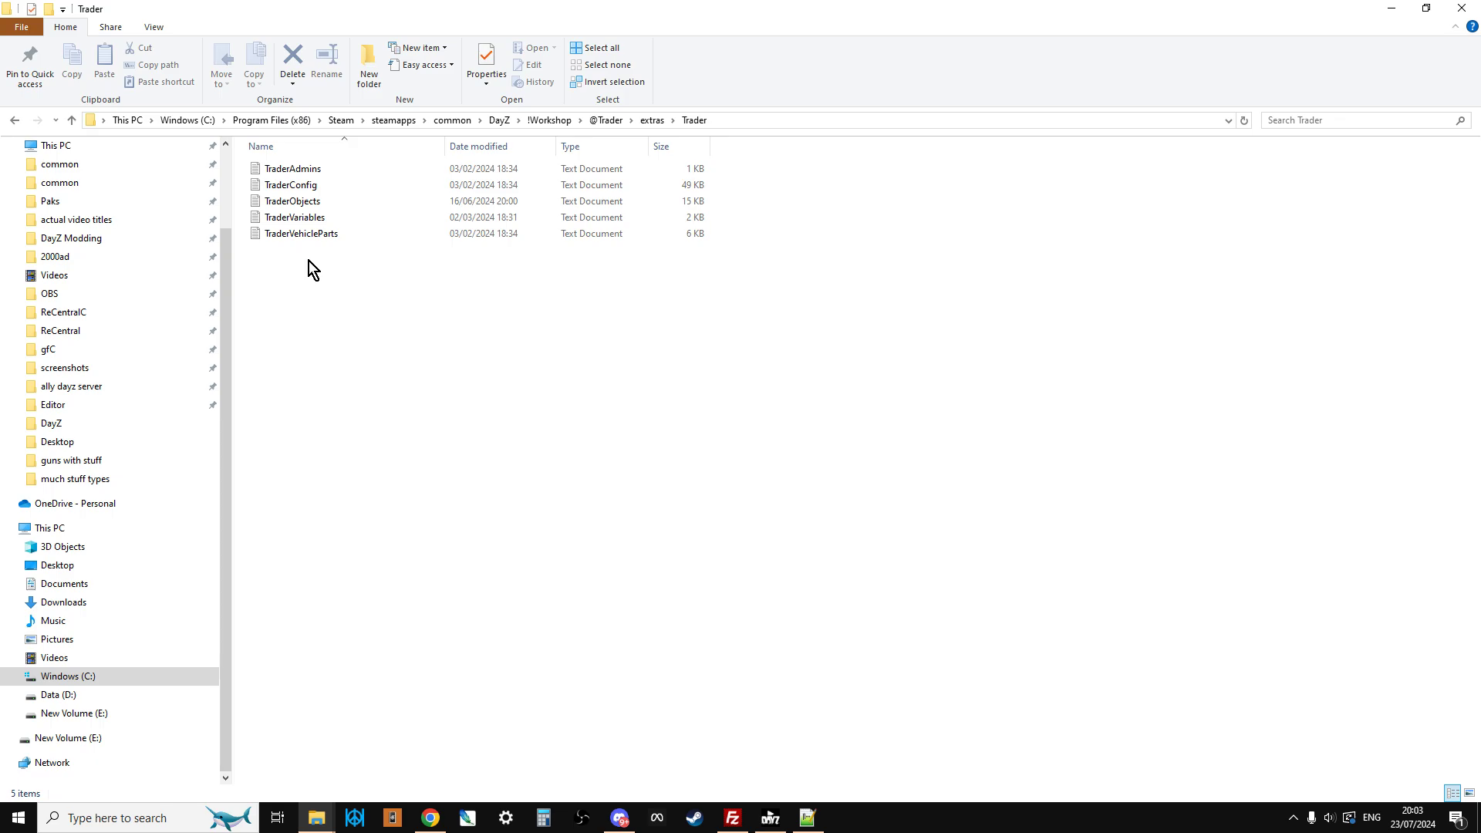
pyautogui.rightClick(300, 187)
# Open TraderConfig.txt in Notepad++ and scroll to the Consume Trader's Vegetables category
pyautogui.click(363, 263)
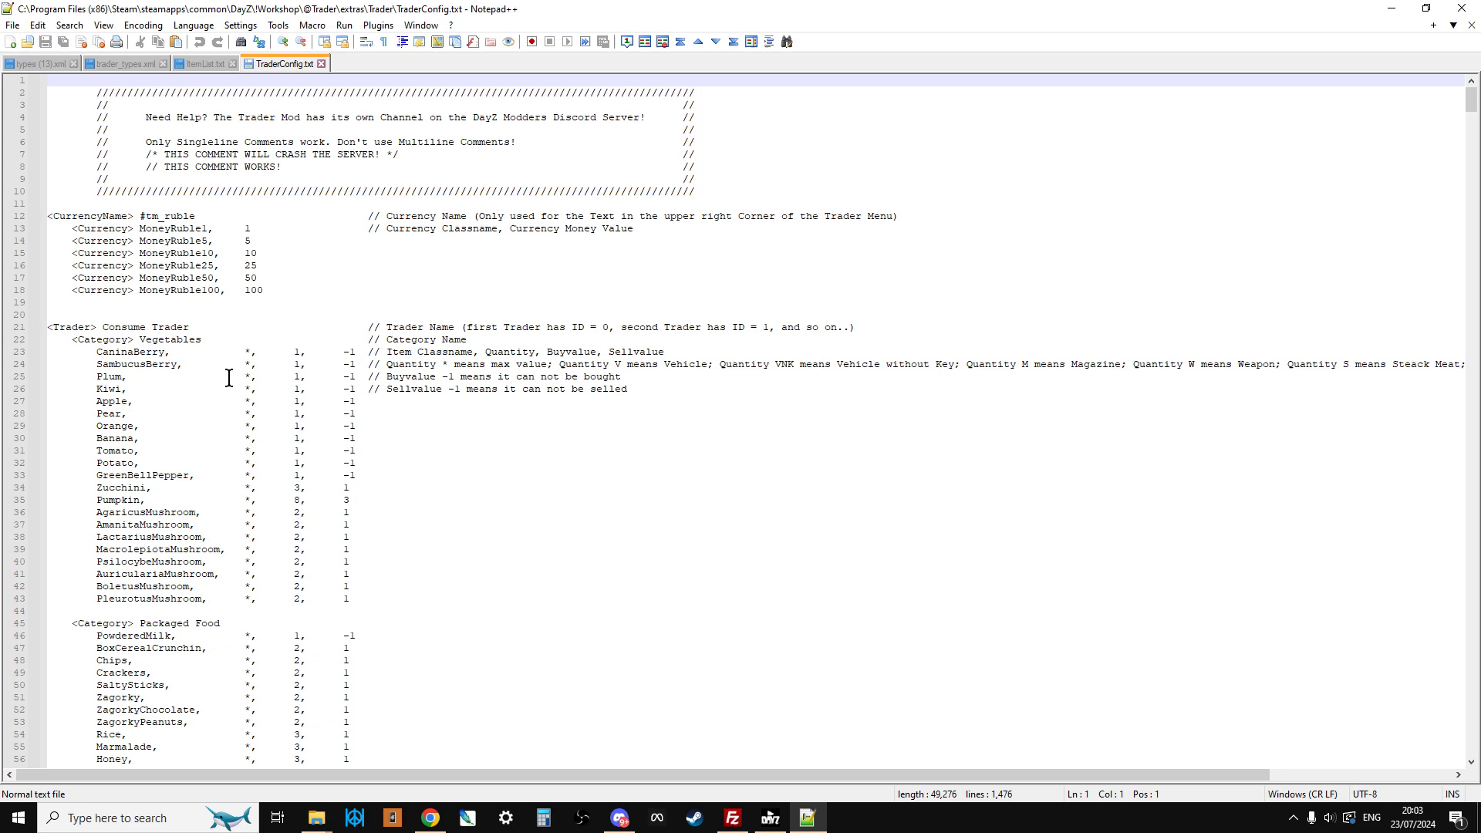
pyautogui.scroll(-8, 228, 377)
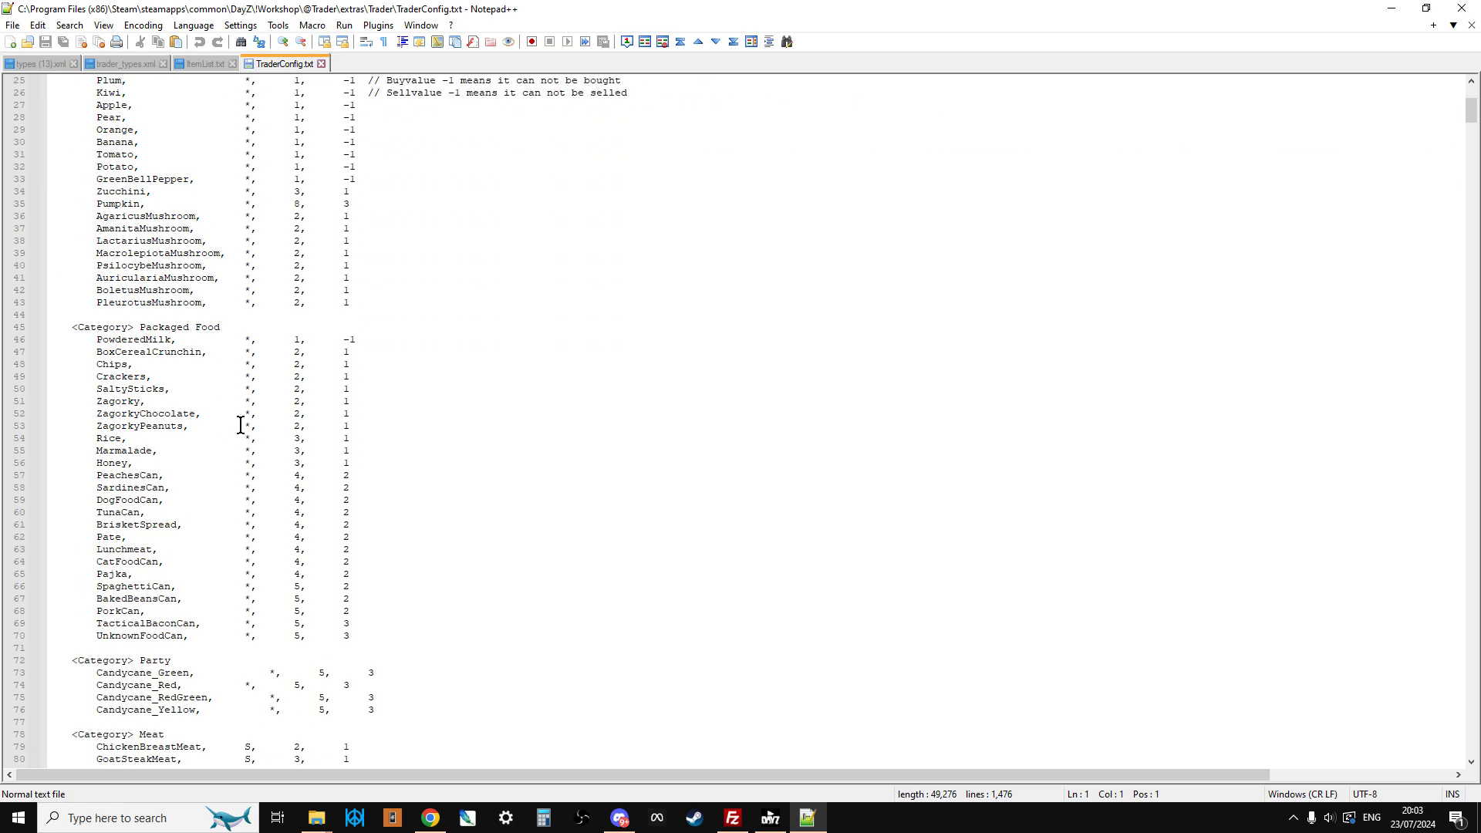
pyautogui.scroll(2, 241, 425)
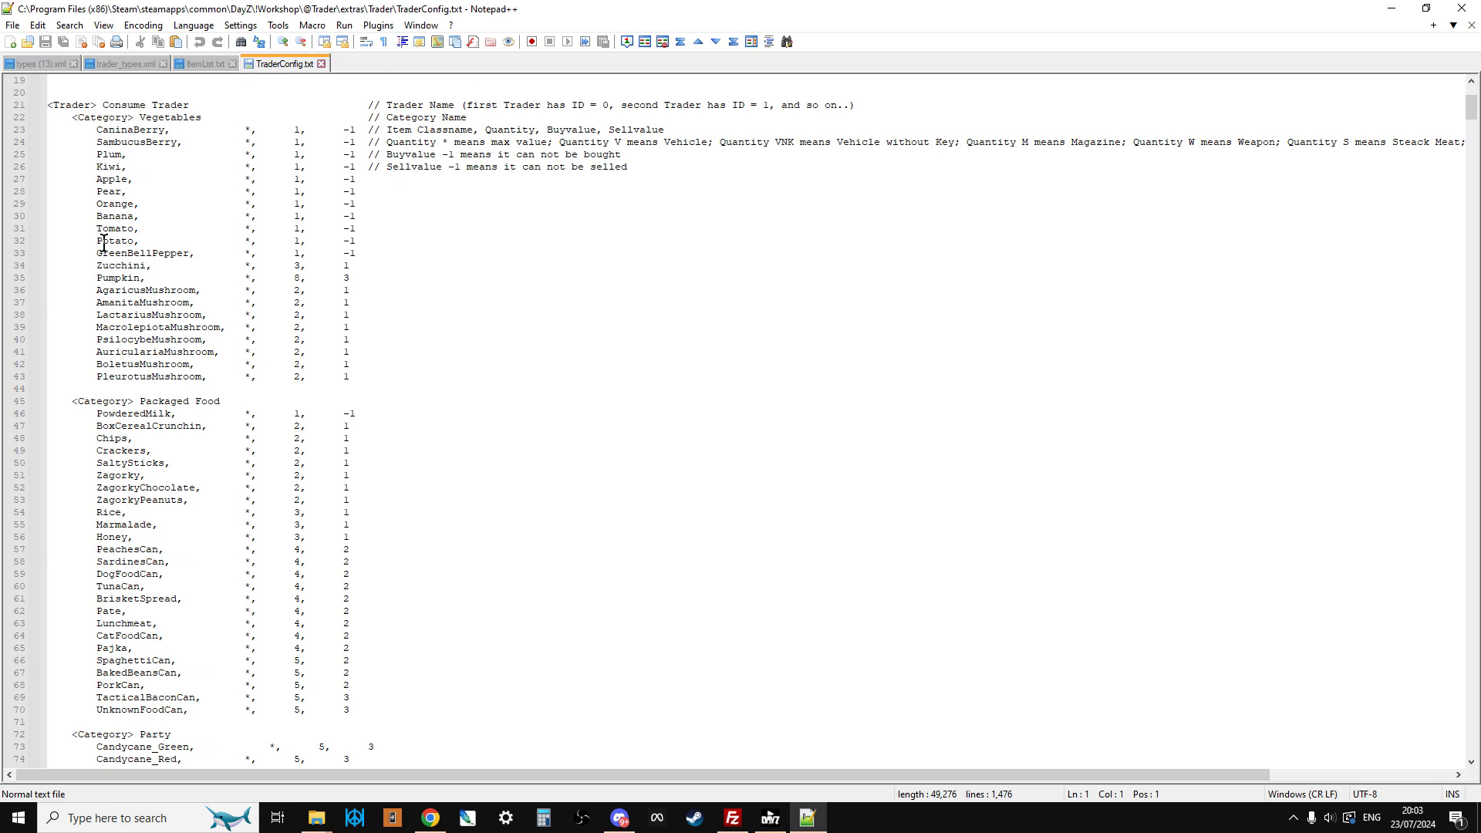
# Select the AmanitaMushroom entry's name and its quantity, buy and sell values
pyautogui.moveTo(95, 302); pyautogui.dragTo(142, 300)
pyautogui.doubleClick(141, 299)
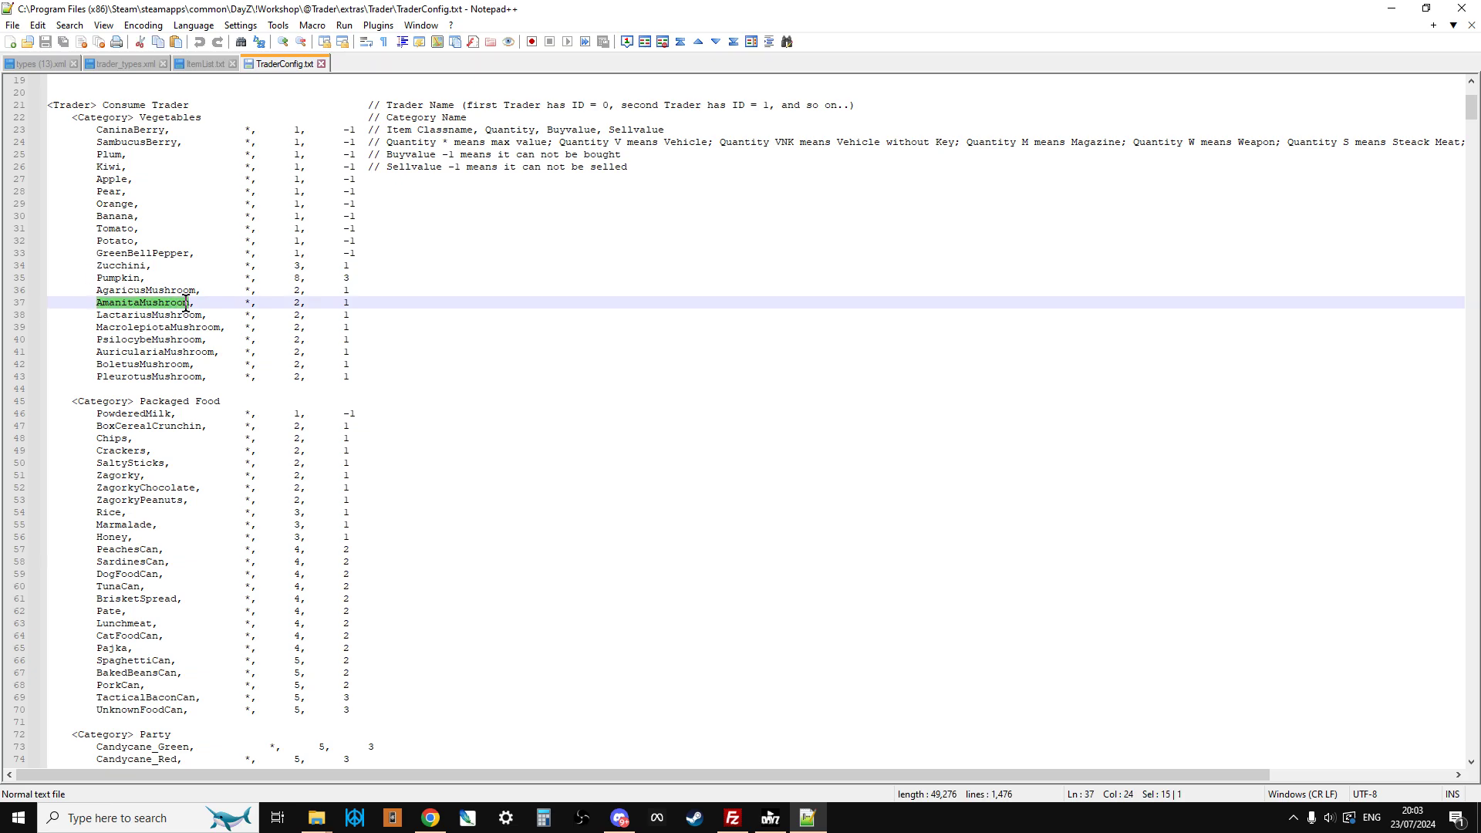
pyautogui.moveTo(375, 306); pyautogui.dragTo(242, 307)
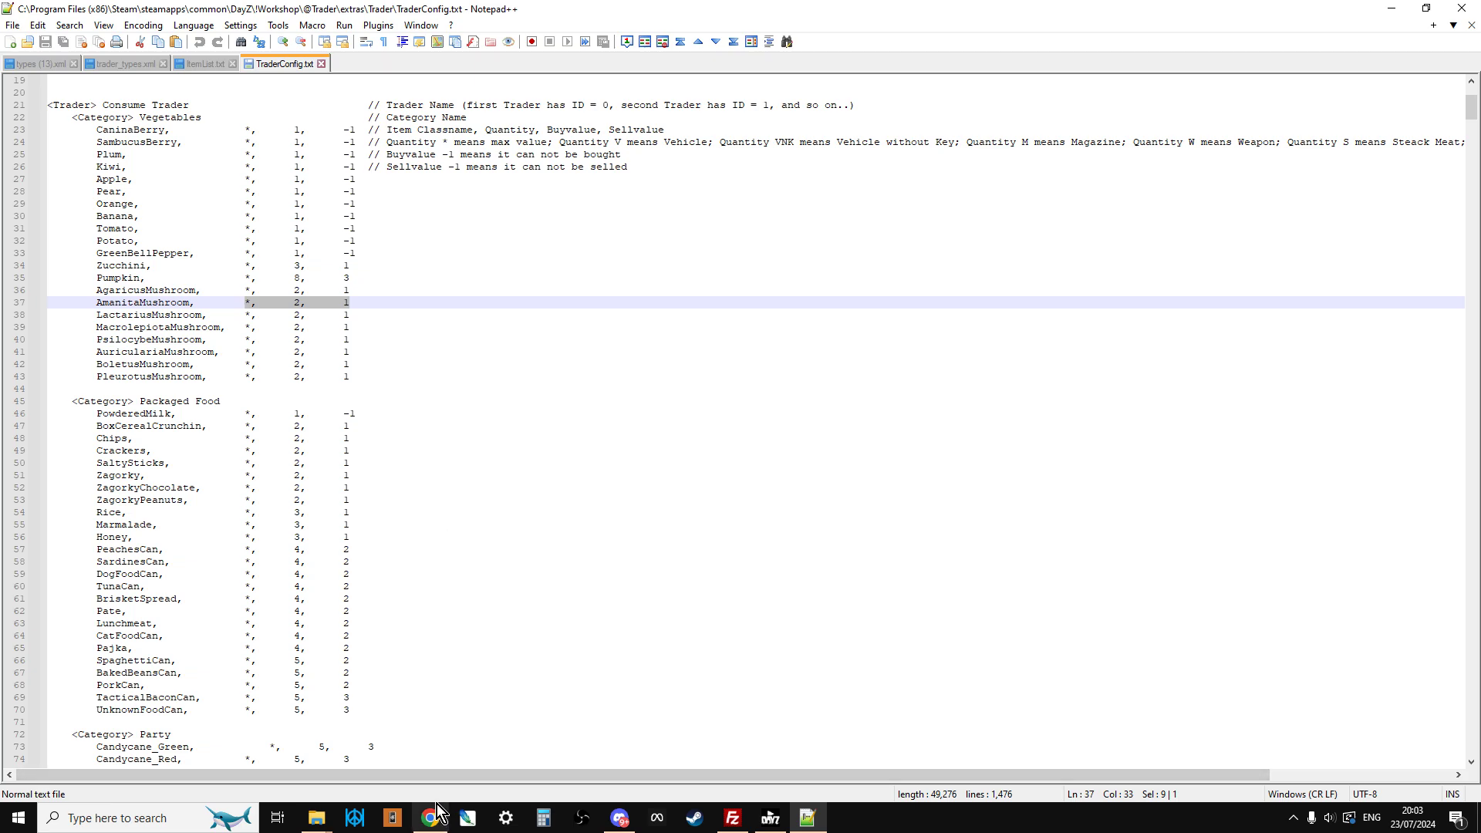
pyautogui.moveTo(437, 812)
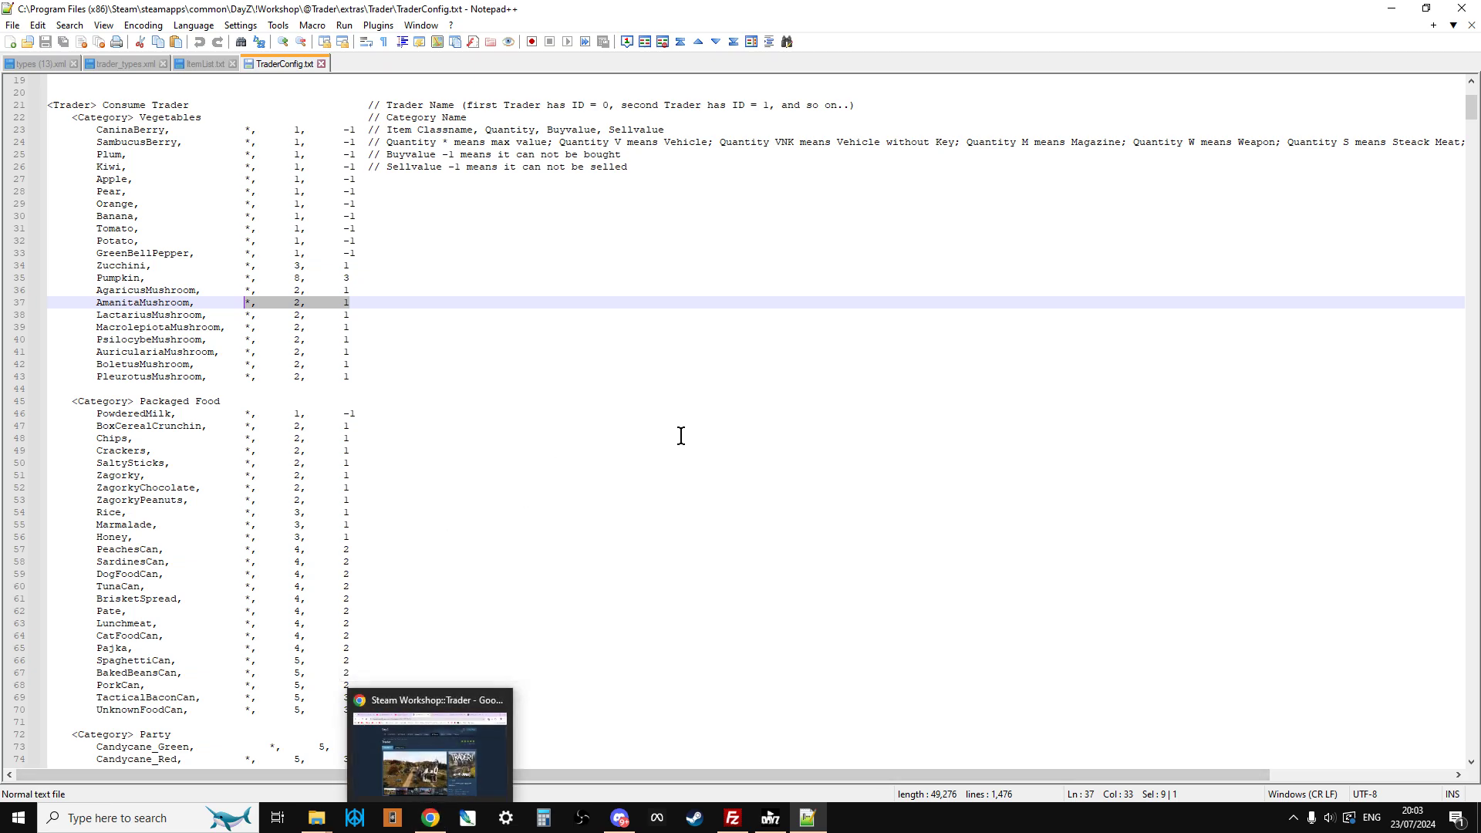
# Scroll through the Trader mod Workshop description, FAQ and currency notes, then return to FileZilla
pyautogui.click(431, 818)
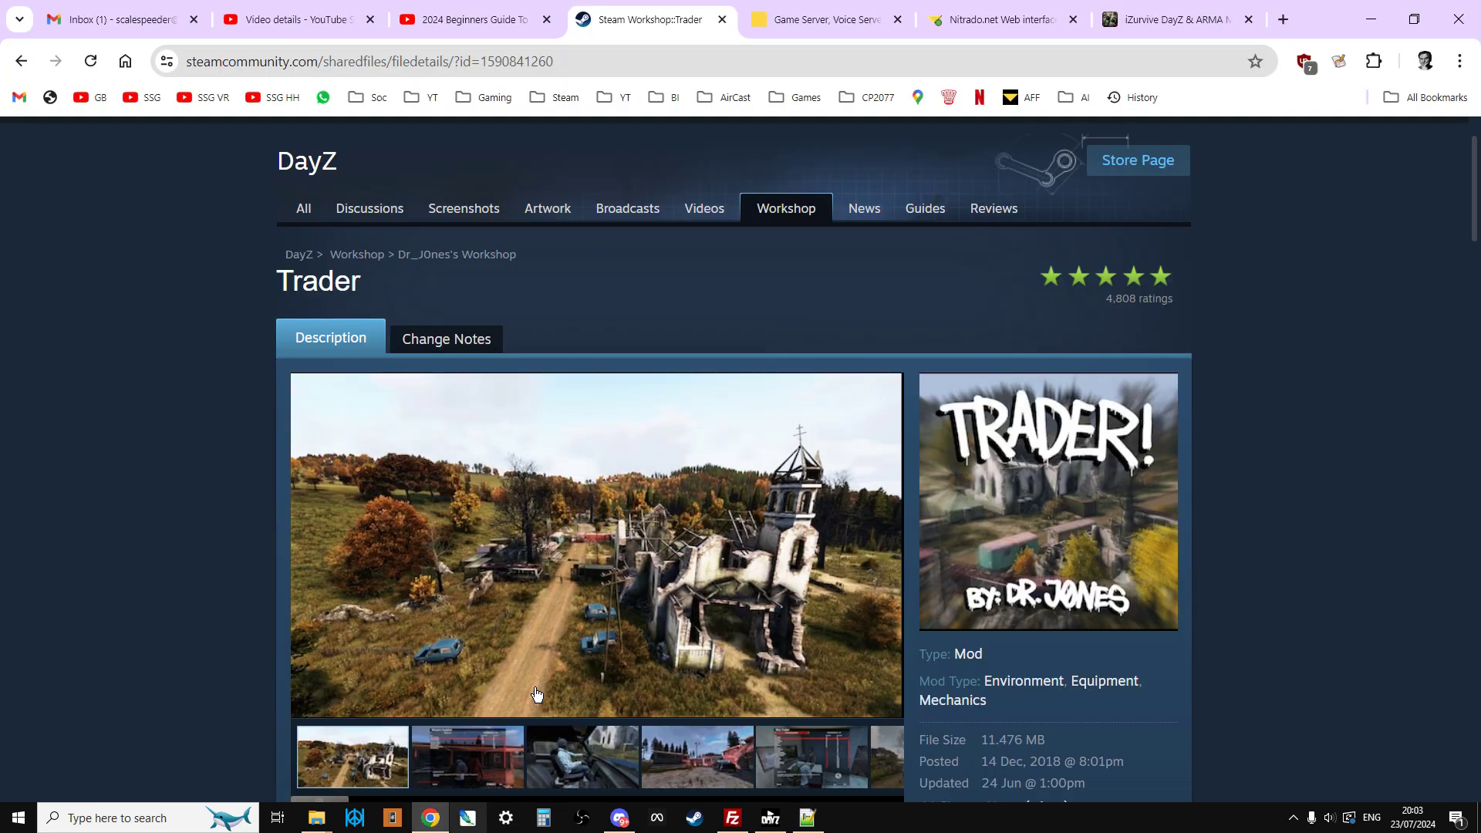
pyautogui.scroll(-5, 647, 470)
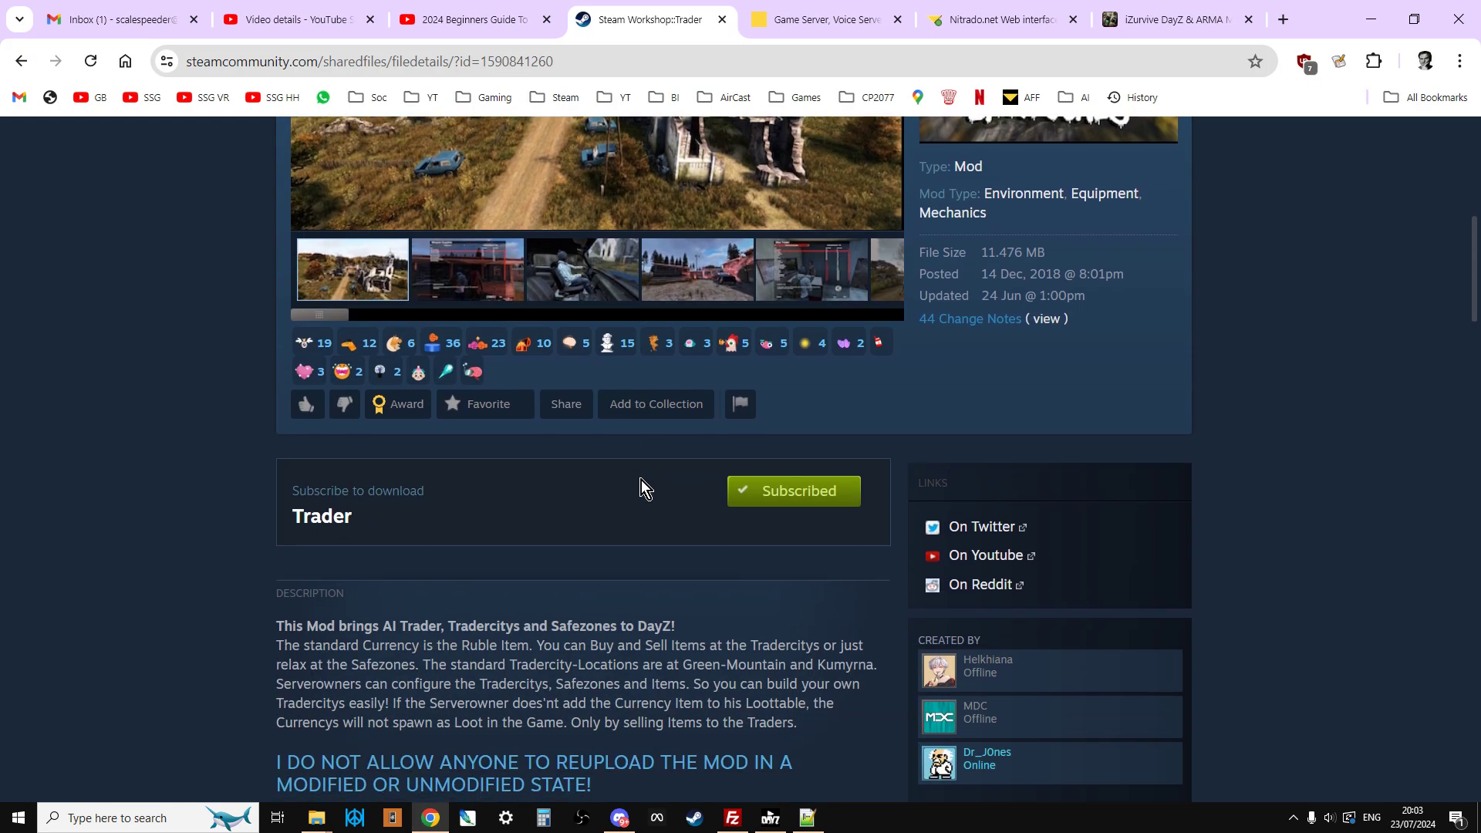
pyautogui.scroll(-4, 642, 480)
pyautogui.scroll(-15, 639, 484)
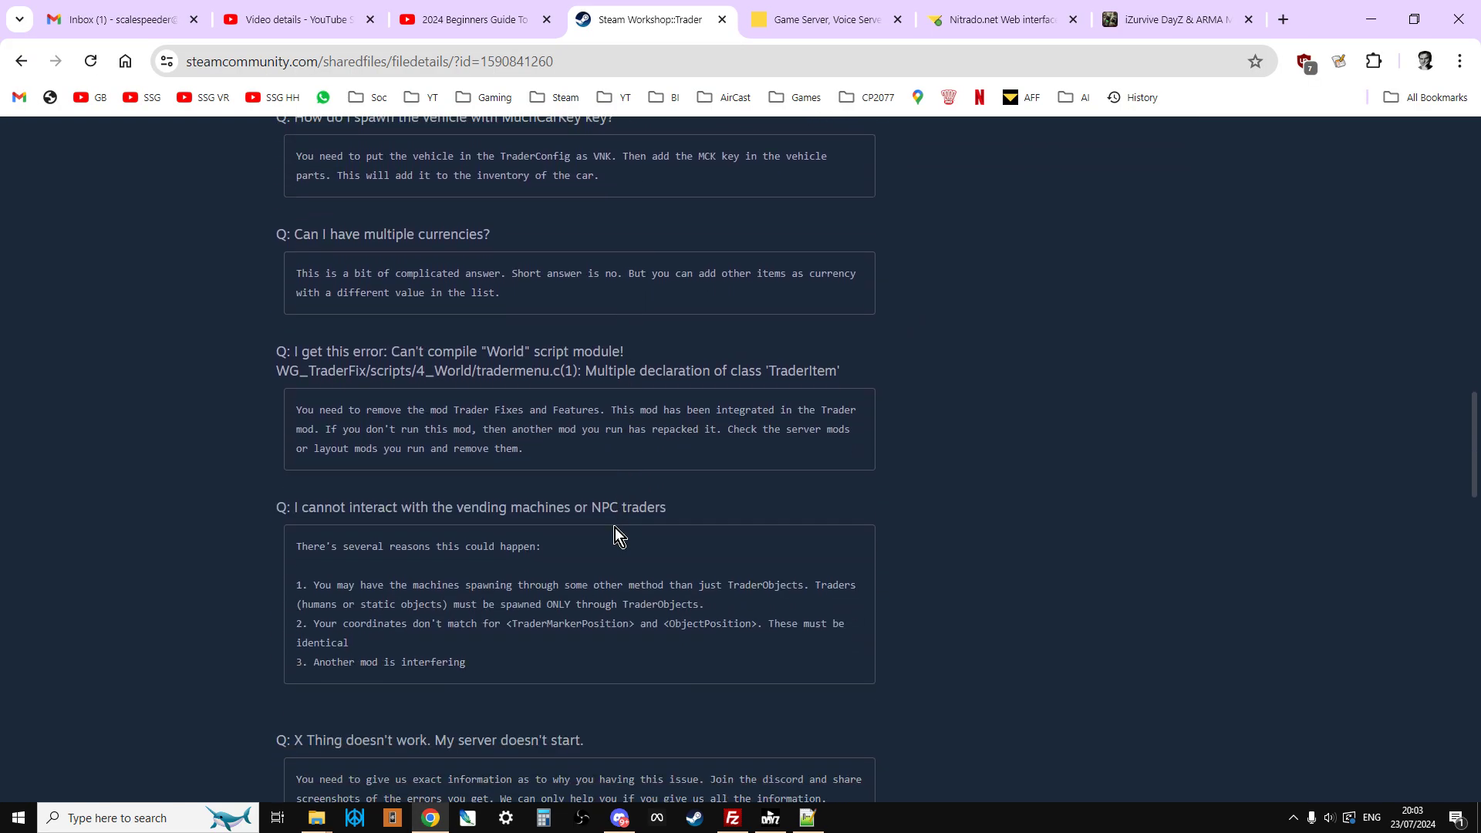
pyautogui.scroll(-7, 614, 525)
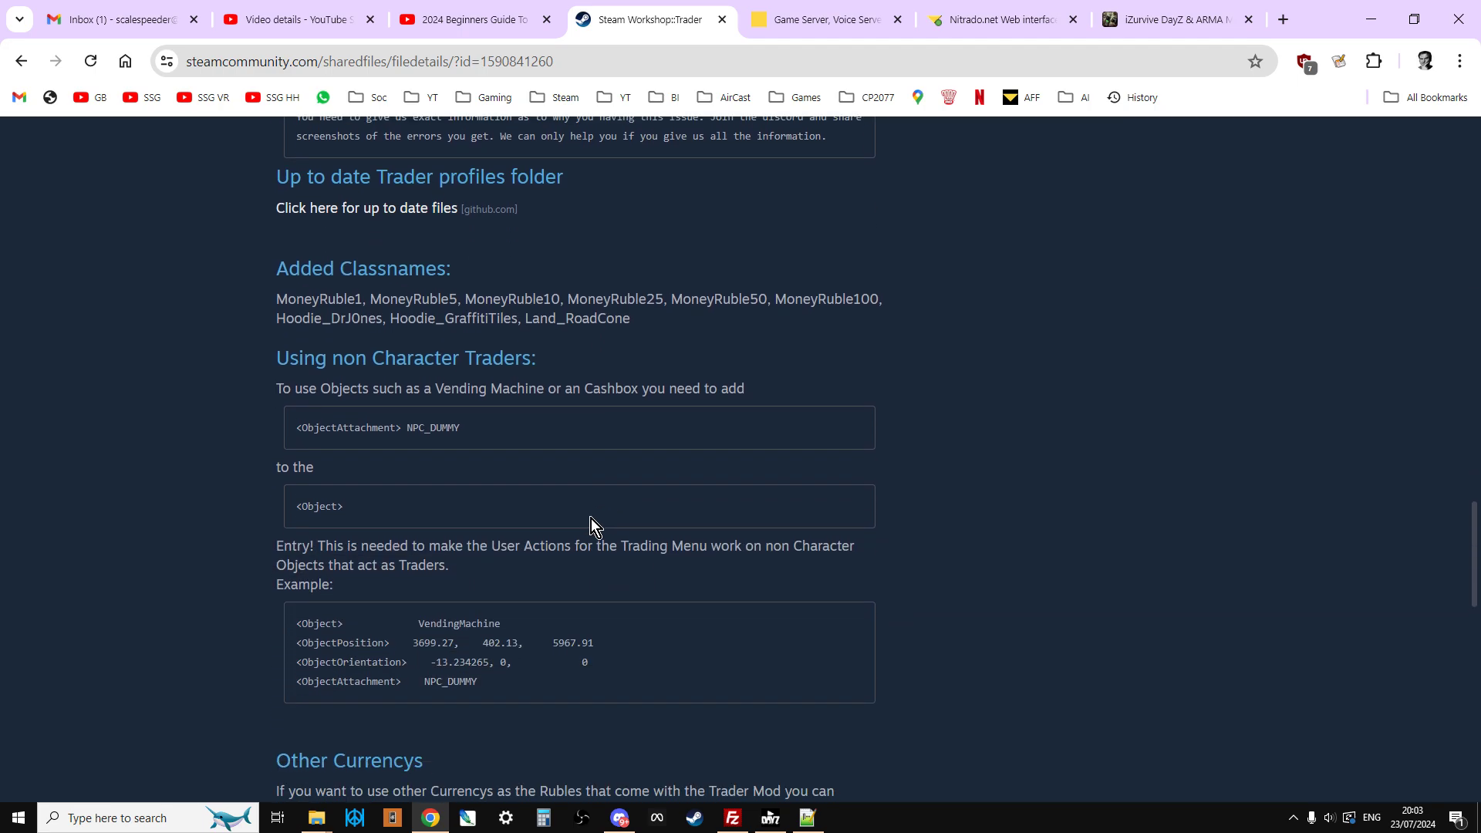
pyautogui.scroll(-9, 563, 521)
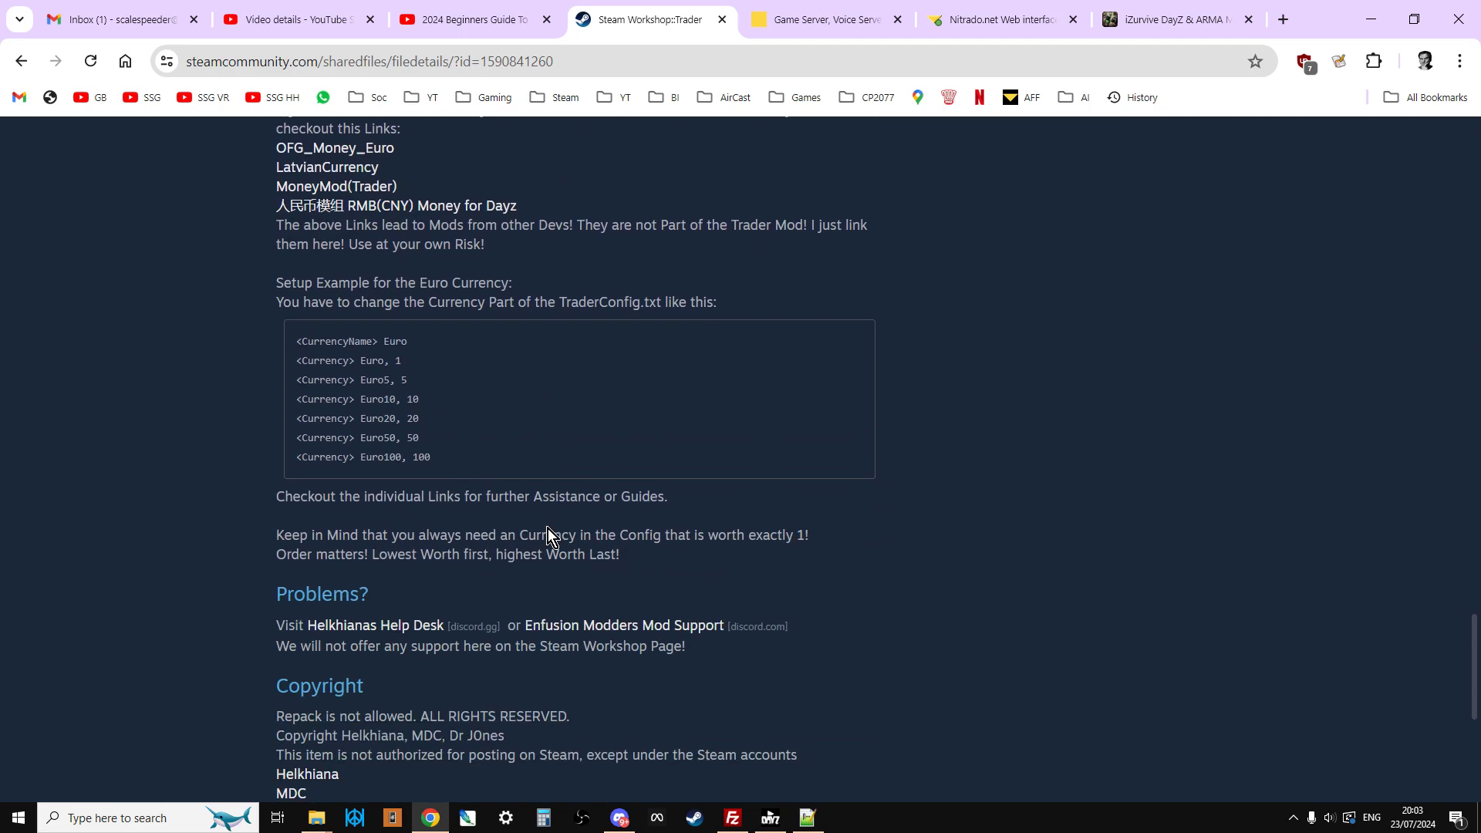
pyautogui.scroll(-3, 543, 555)
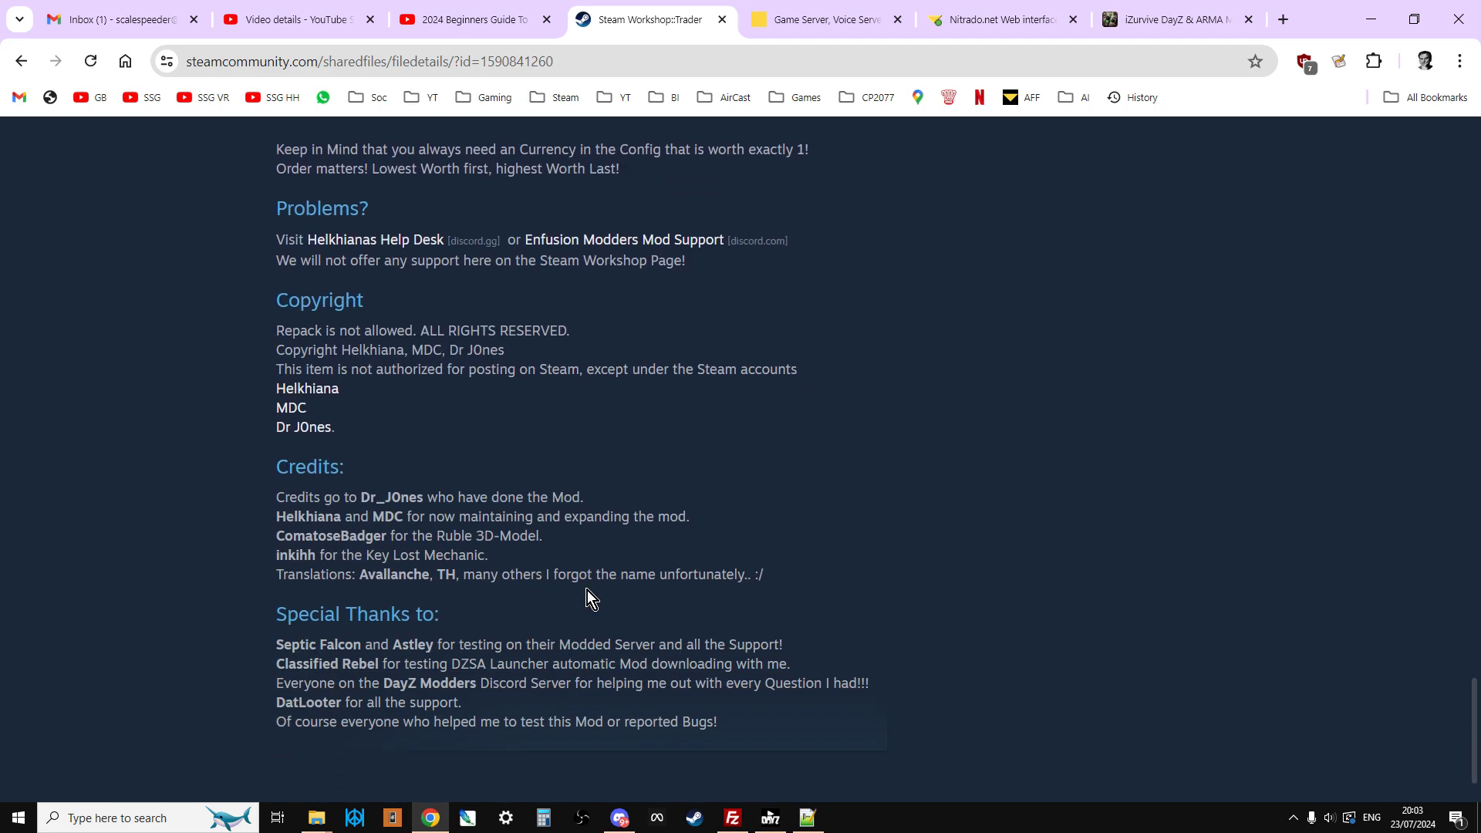
pyautogui.scroll(-2, 587, 590)
pyautogui.moveTo(1477, 721); pyautogui.dragTo(1479, 147)
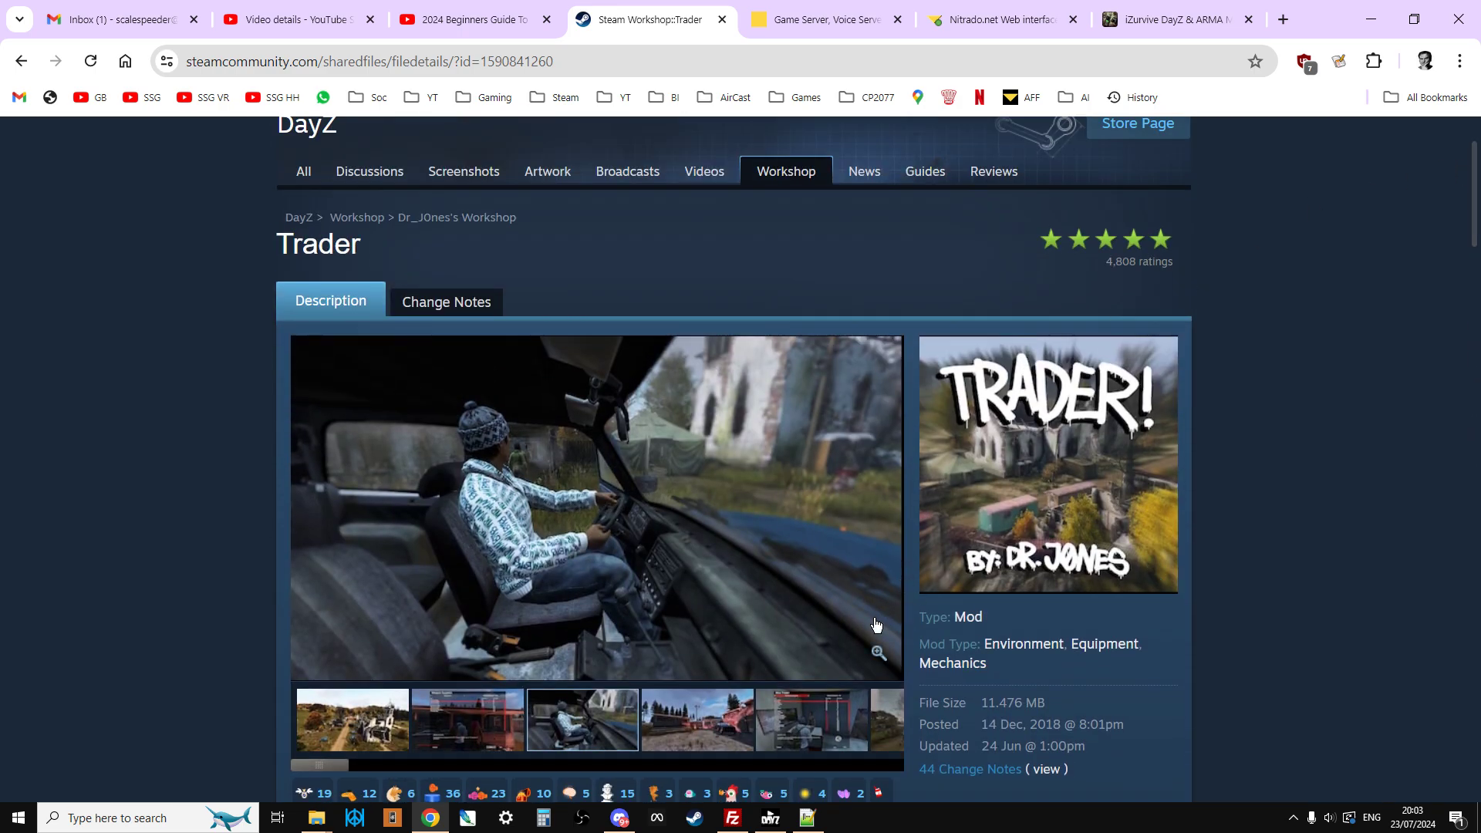
pyautogui.click(732, 818)
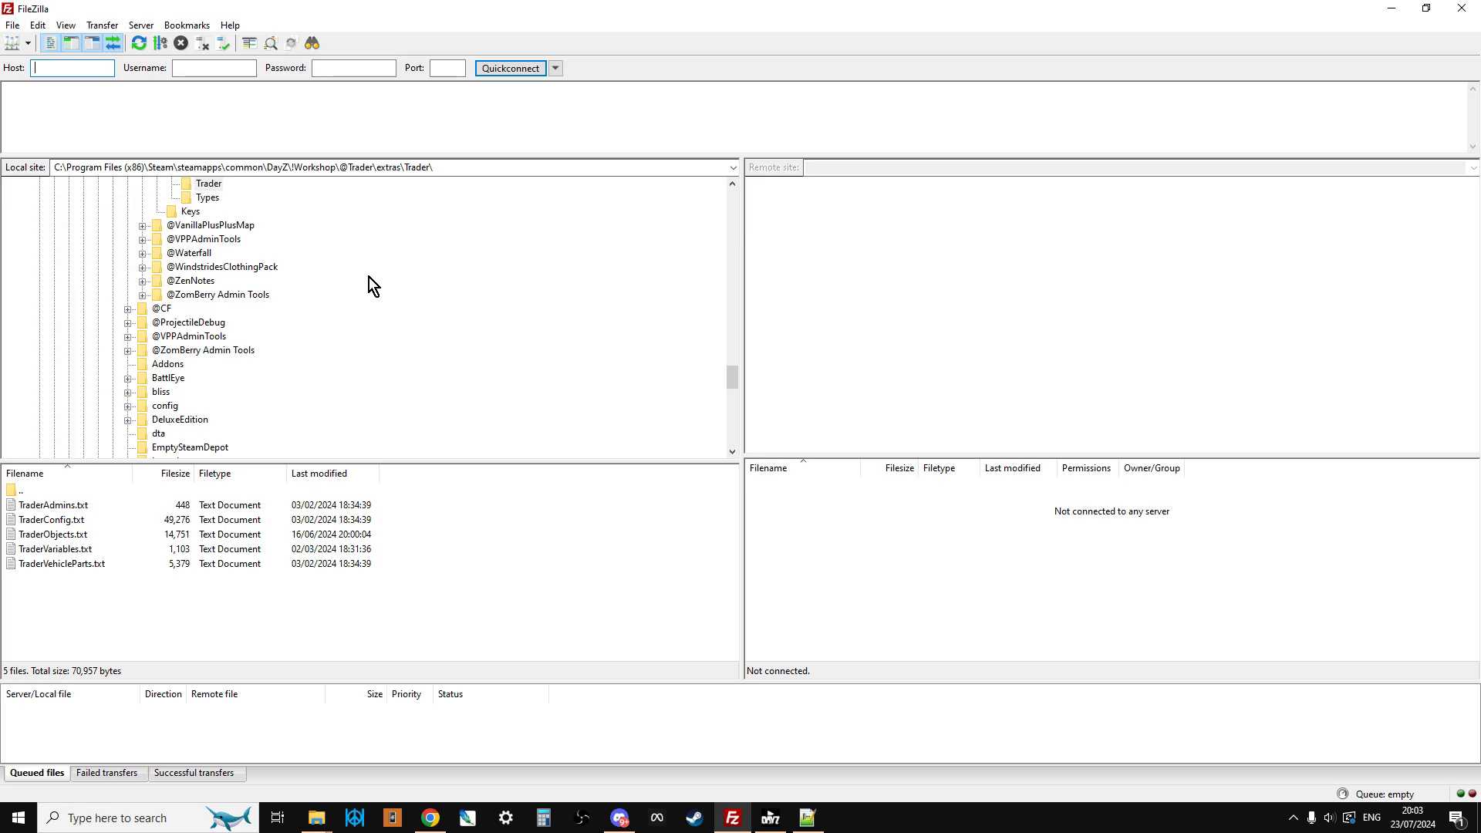
# Connect to the saved 1BG game server from the Site Manager
pyautogui.click(12, 25)
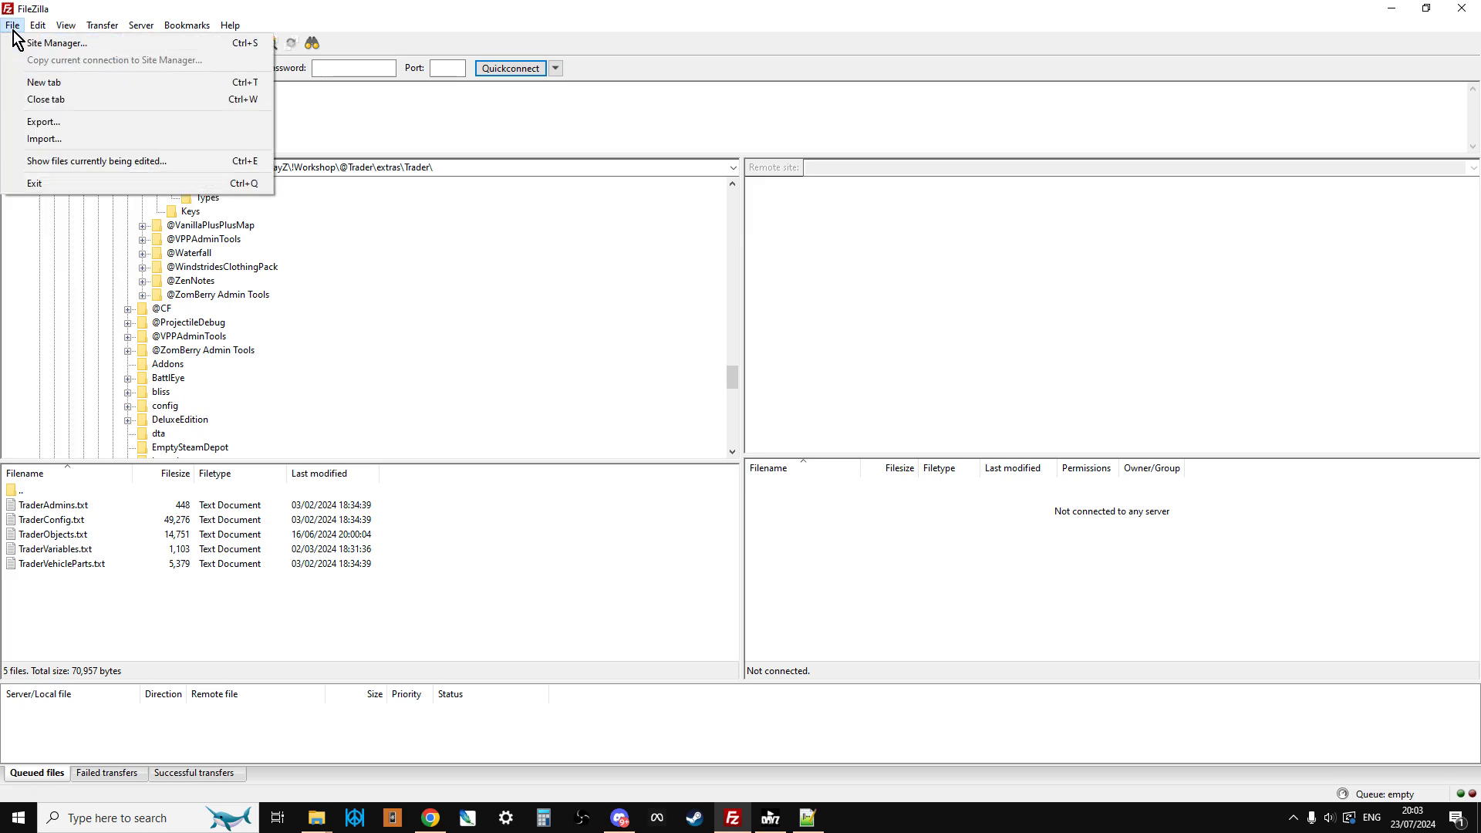
pyautogui.click(47, 51)
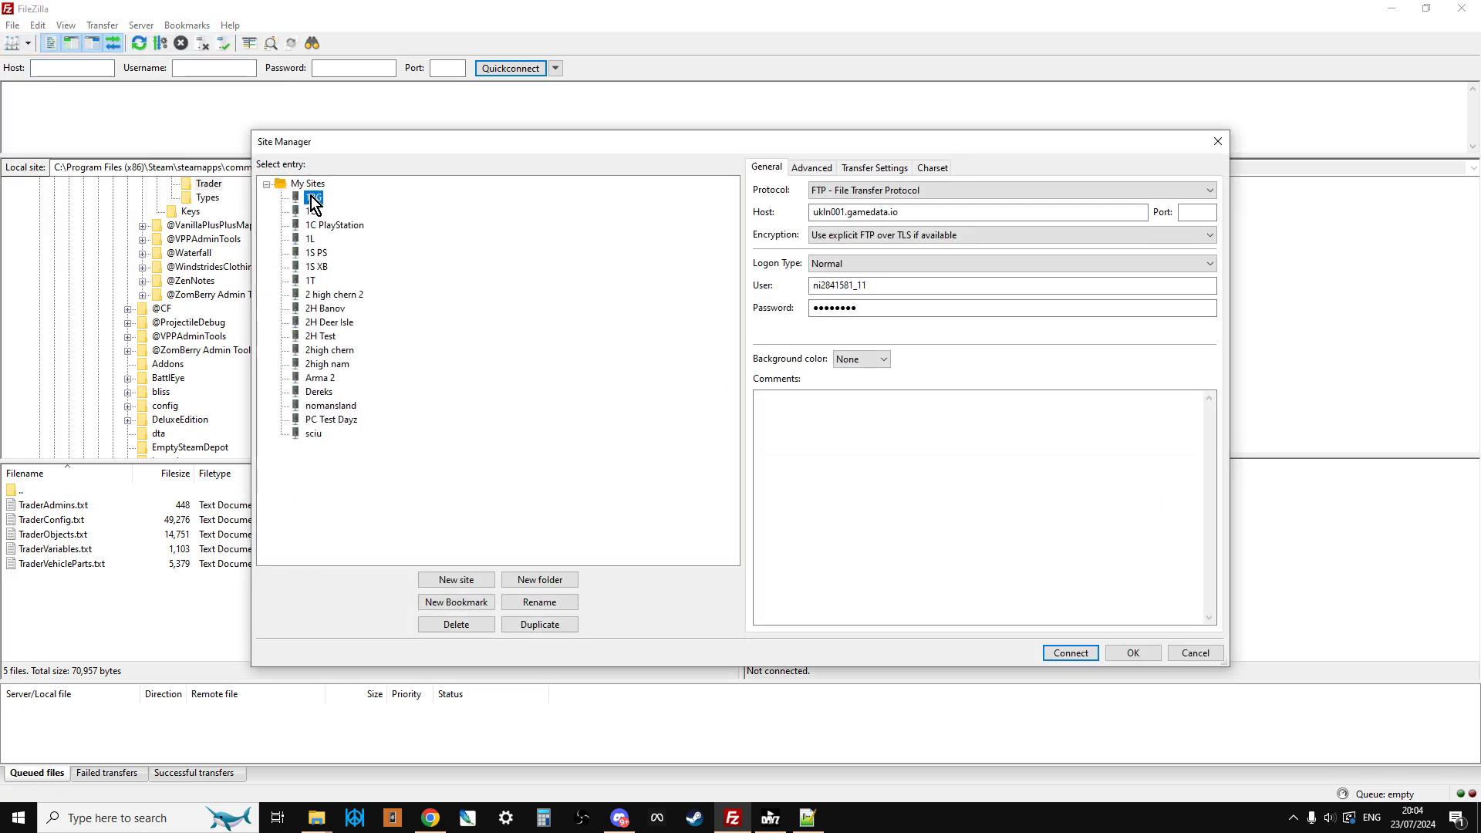
pyautogui.click(1085, 657)
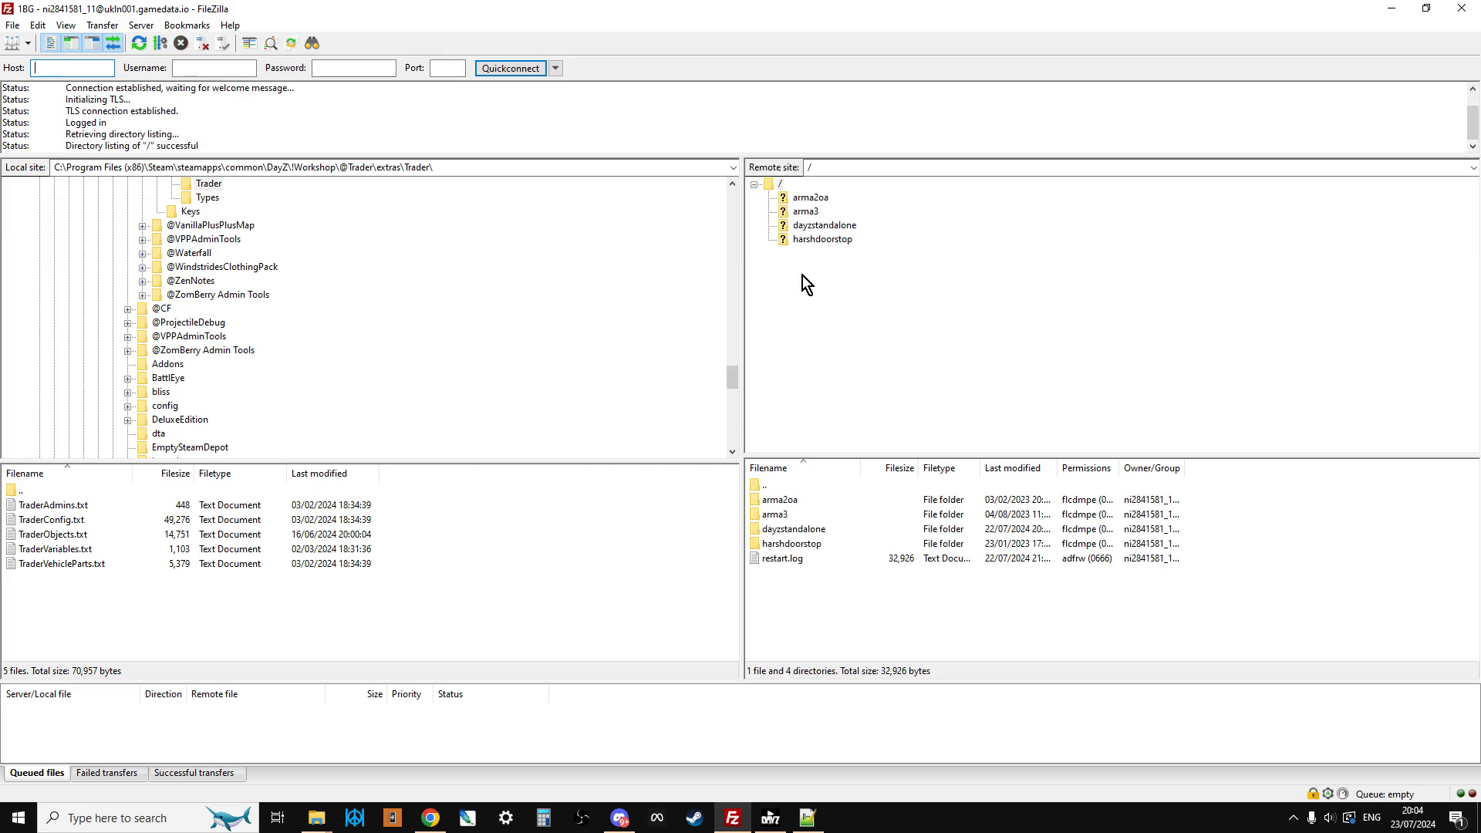
pyautogui.click(794, 225)
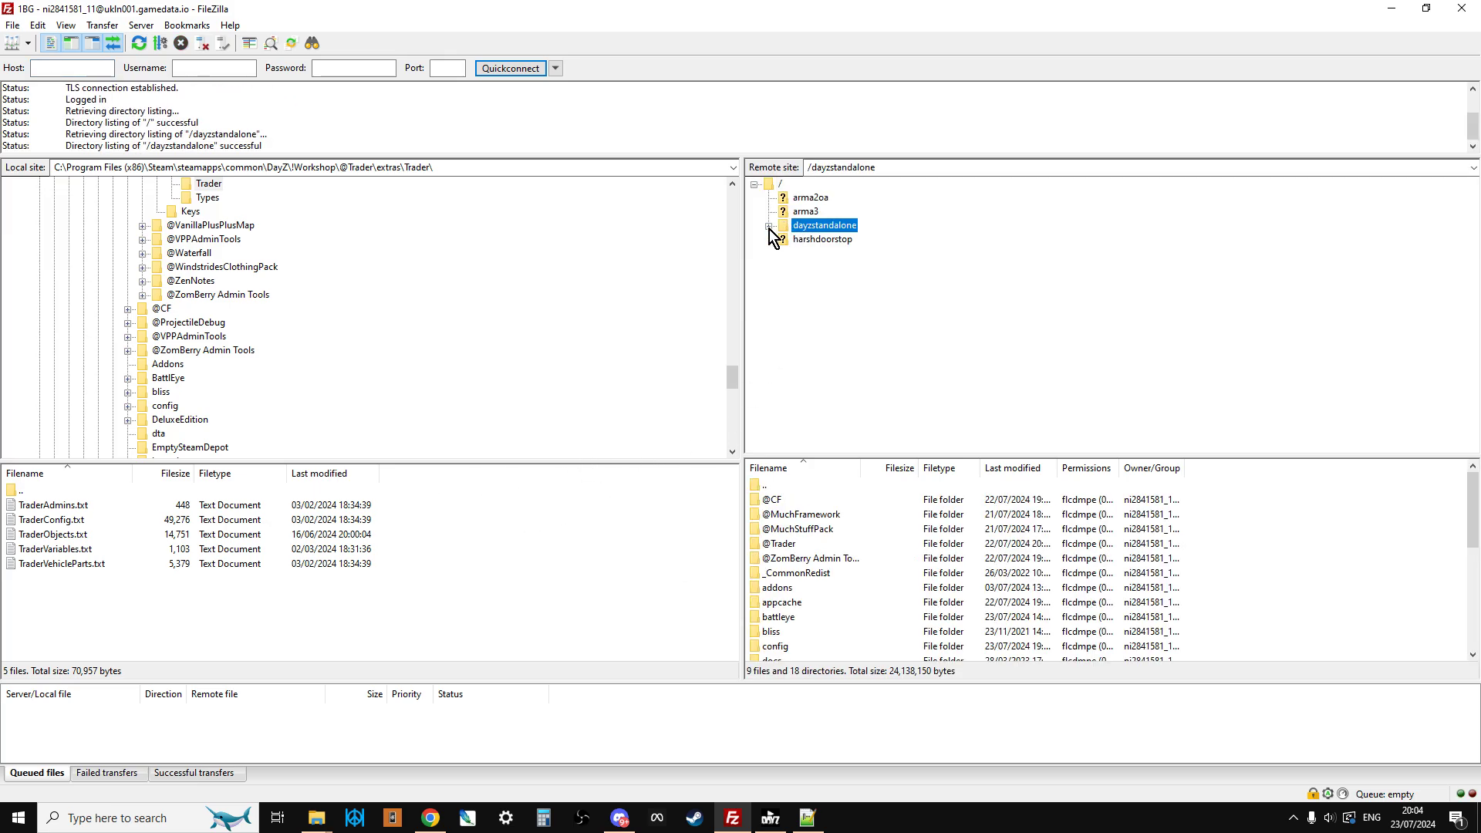
pyautogui.click(768, 226)
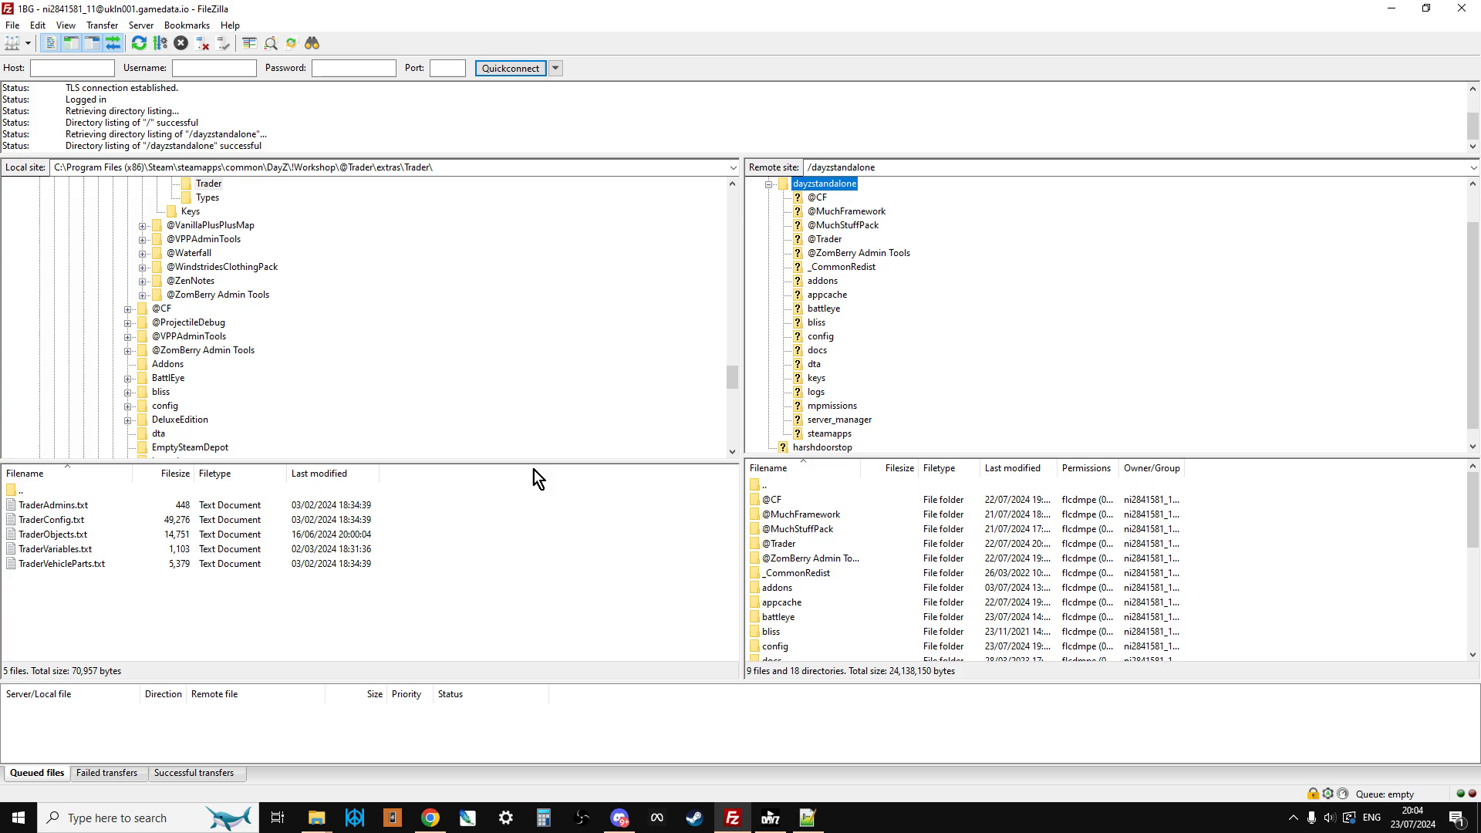
pyautogui.click(316, 818)
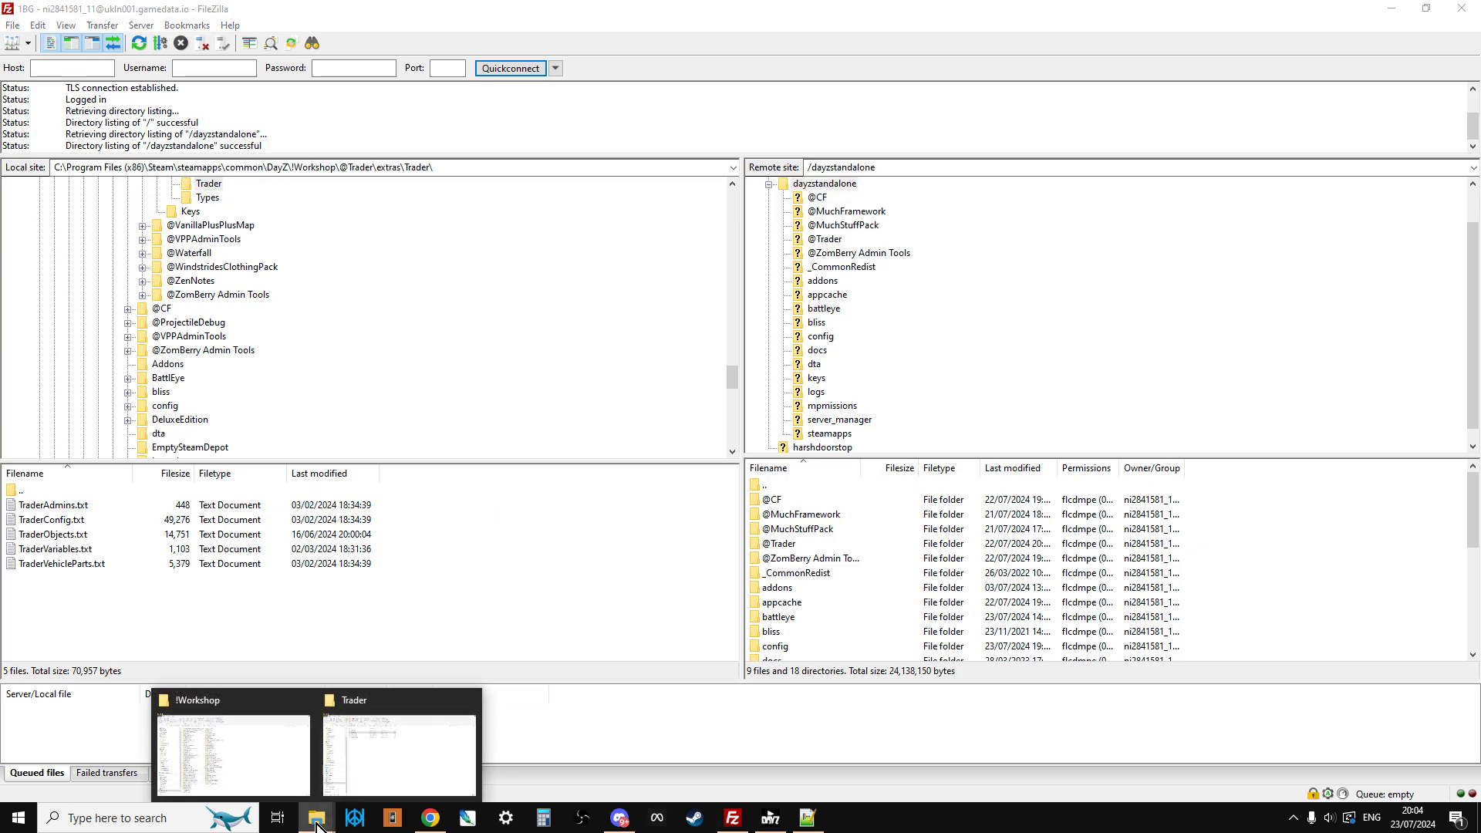
# Copy the !Workshop folder path from File Explorer's address bar
pyautogui.click(278, 773)
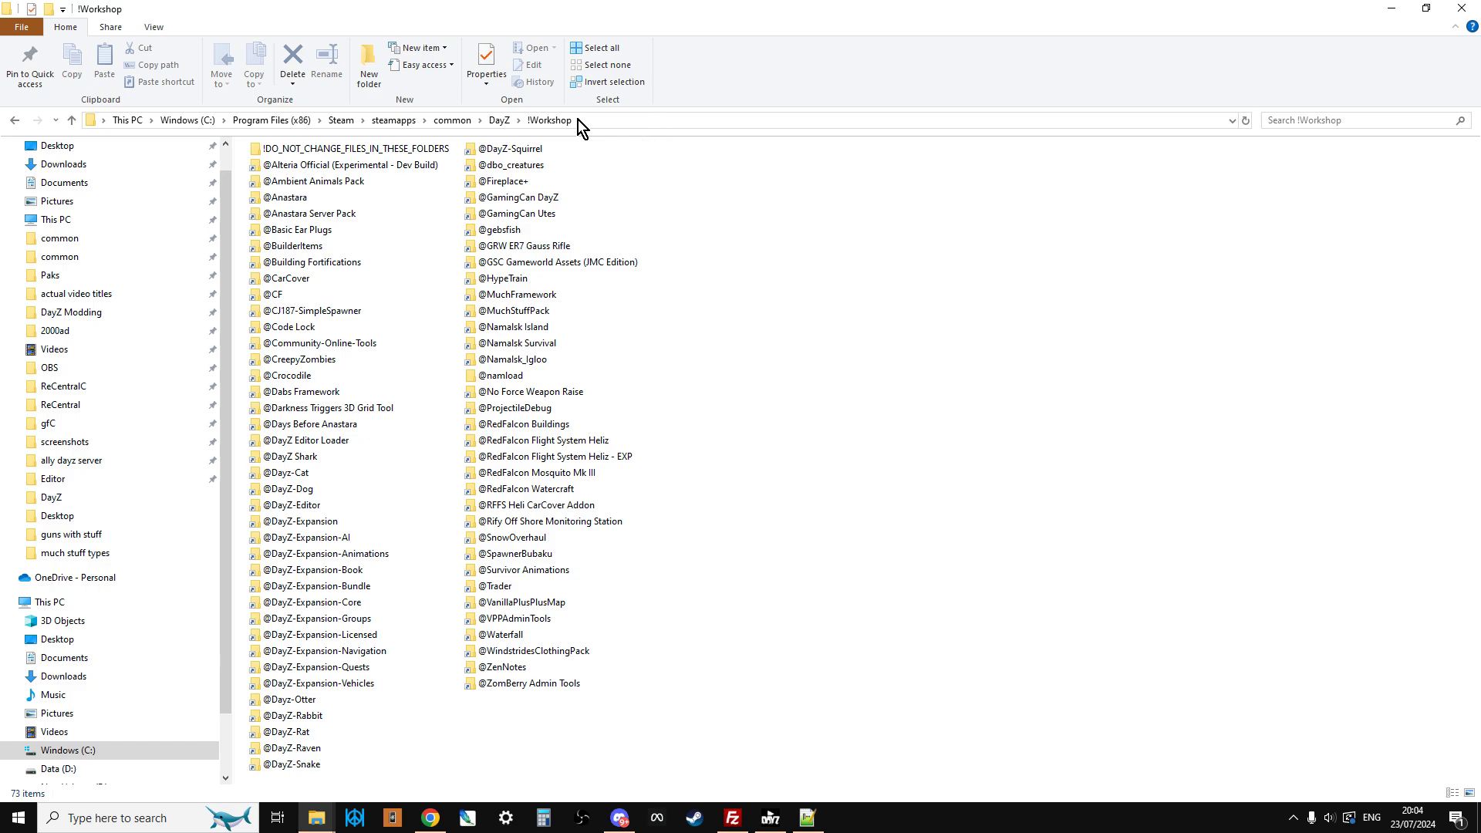
pyautogui.click(651, 121)
pyautogui.rightClick(287, 117)
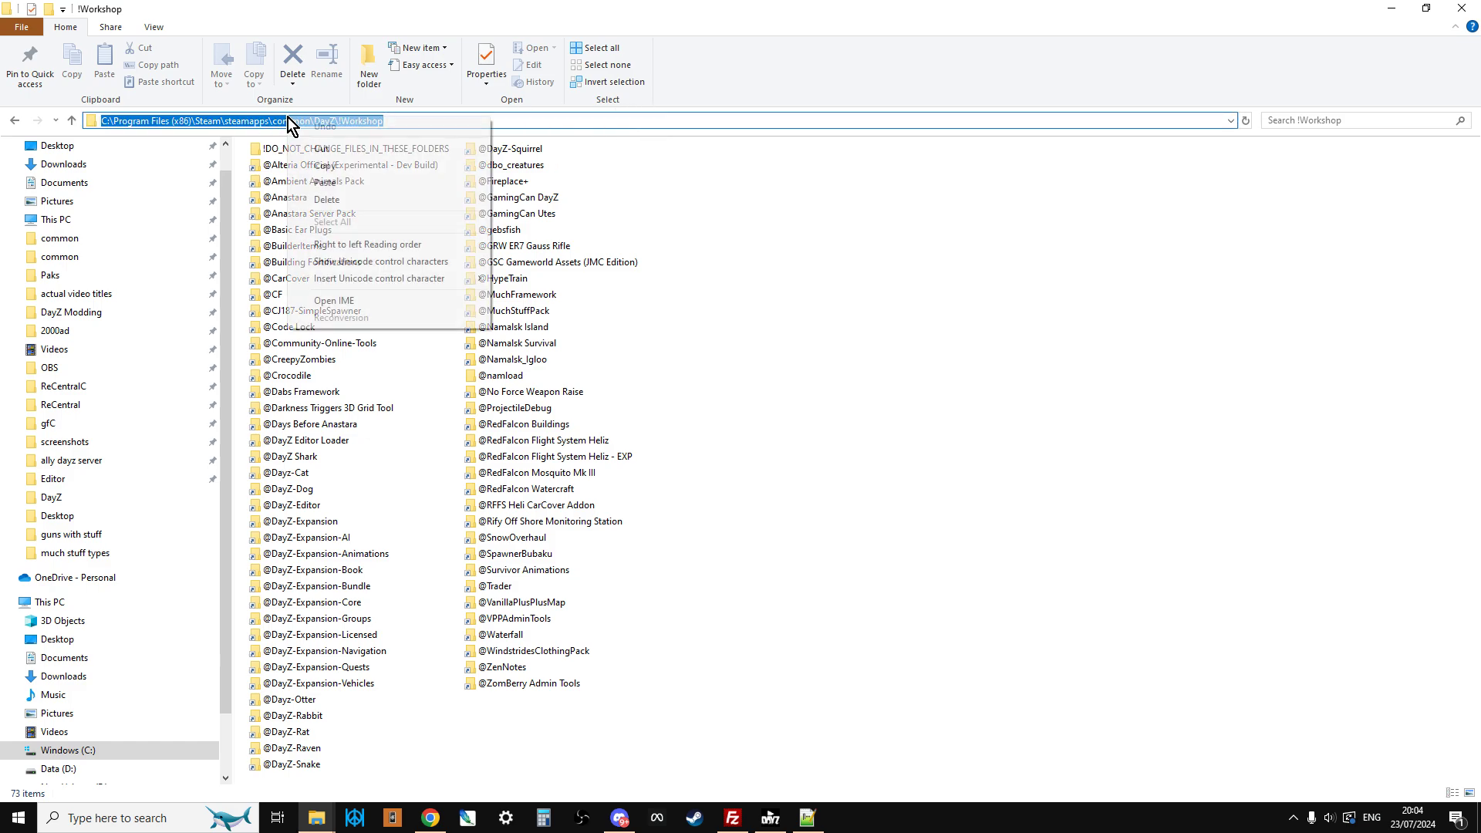
pyautogui.click(354, 174)
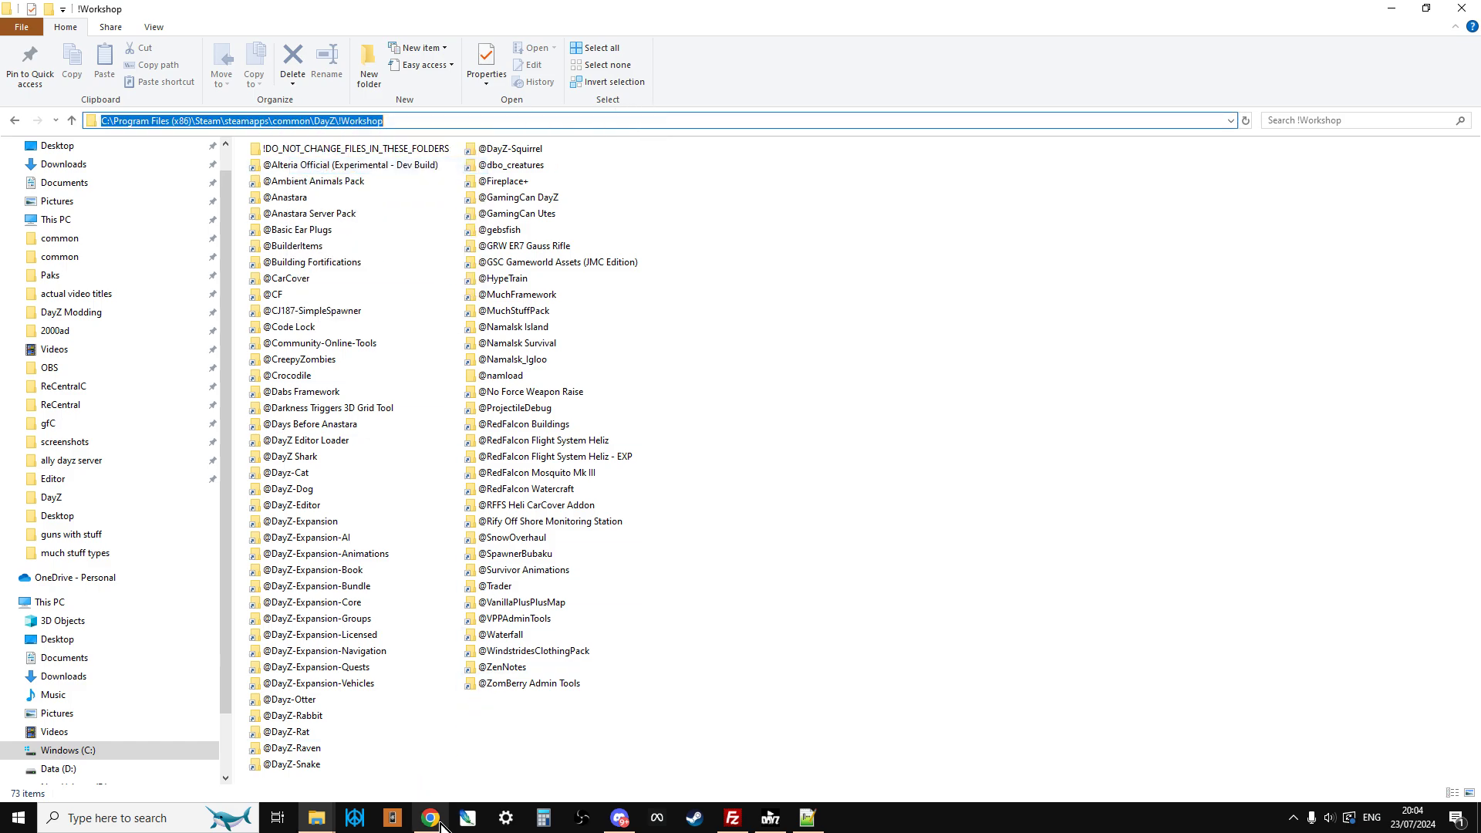
pyautogui.click(432, 741)
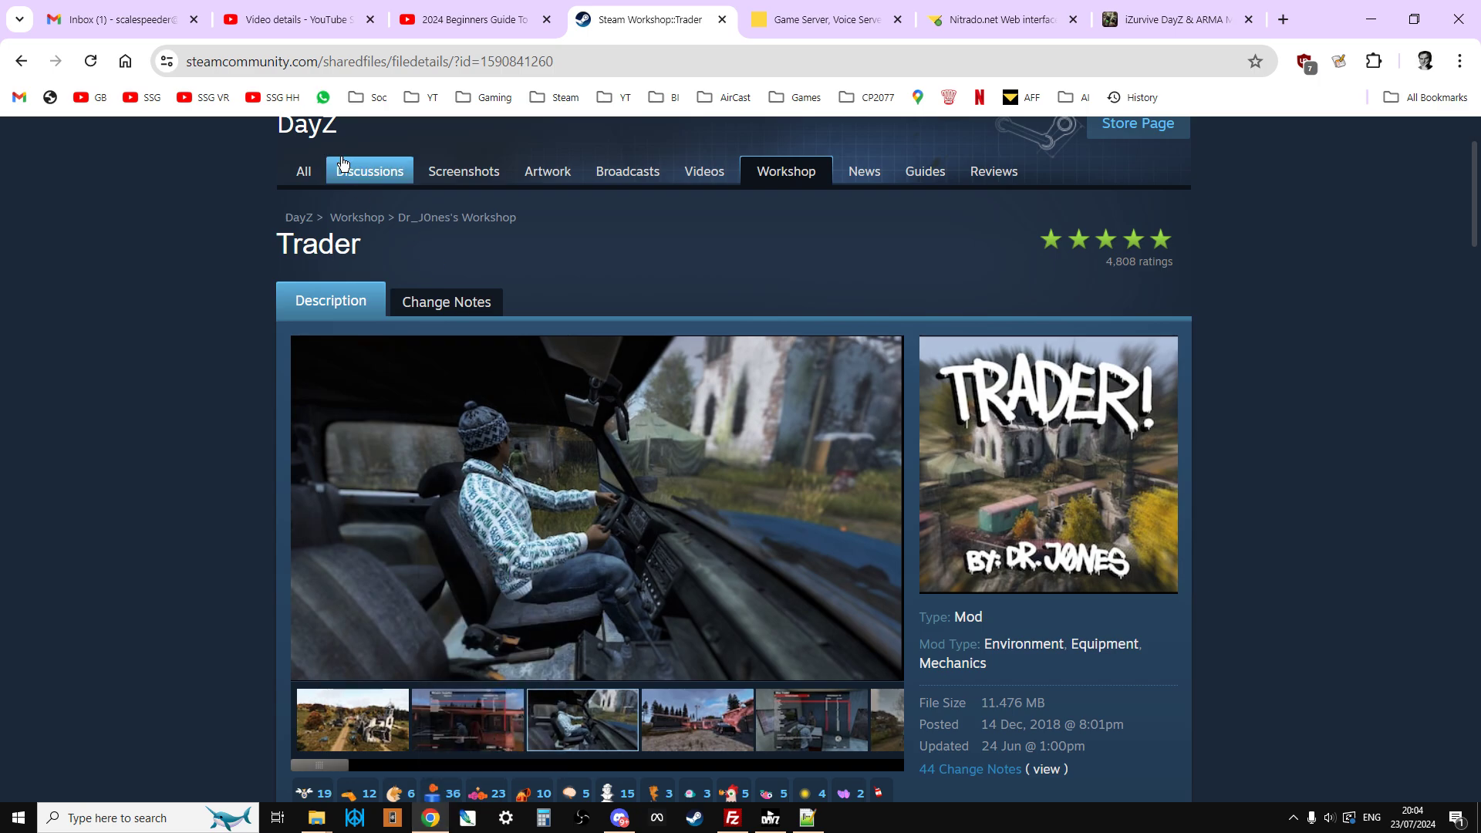
# Paste the !Workshop path into FileZilla's Local site box and go to that folder
pyautogui.click(733, 817)
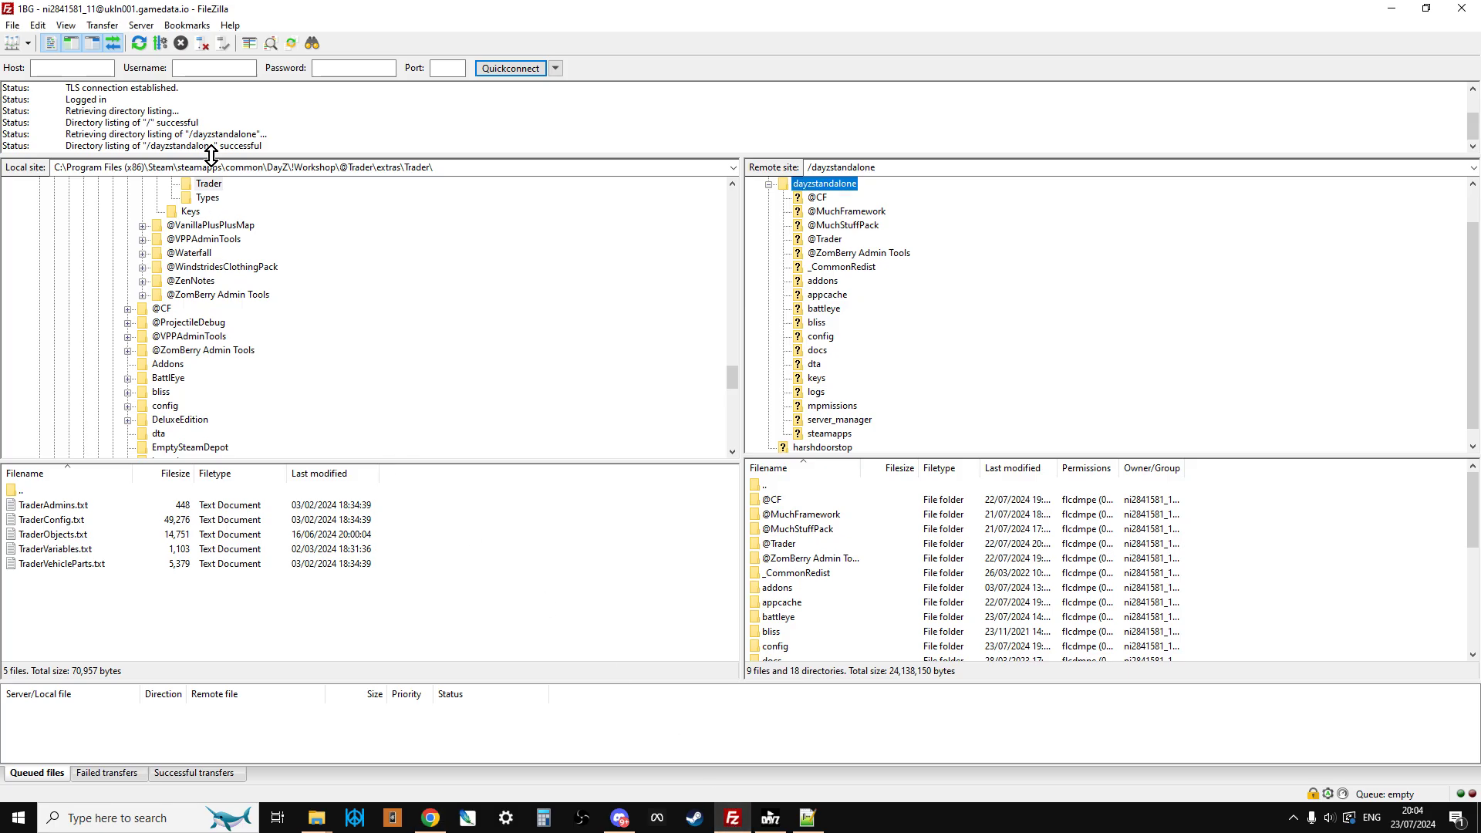
pyautogui.click(150, 167)
pyautogui.rightClick(150, 169)
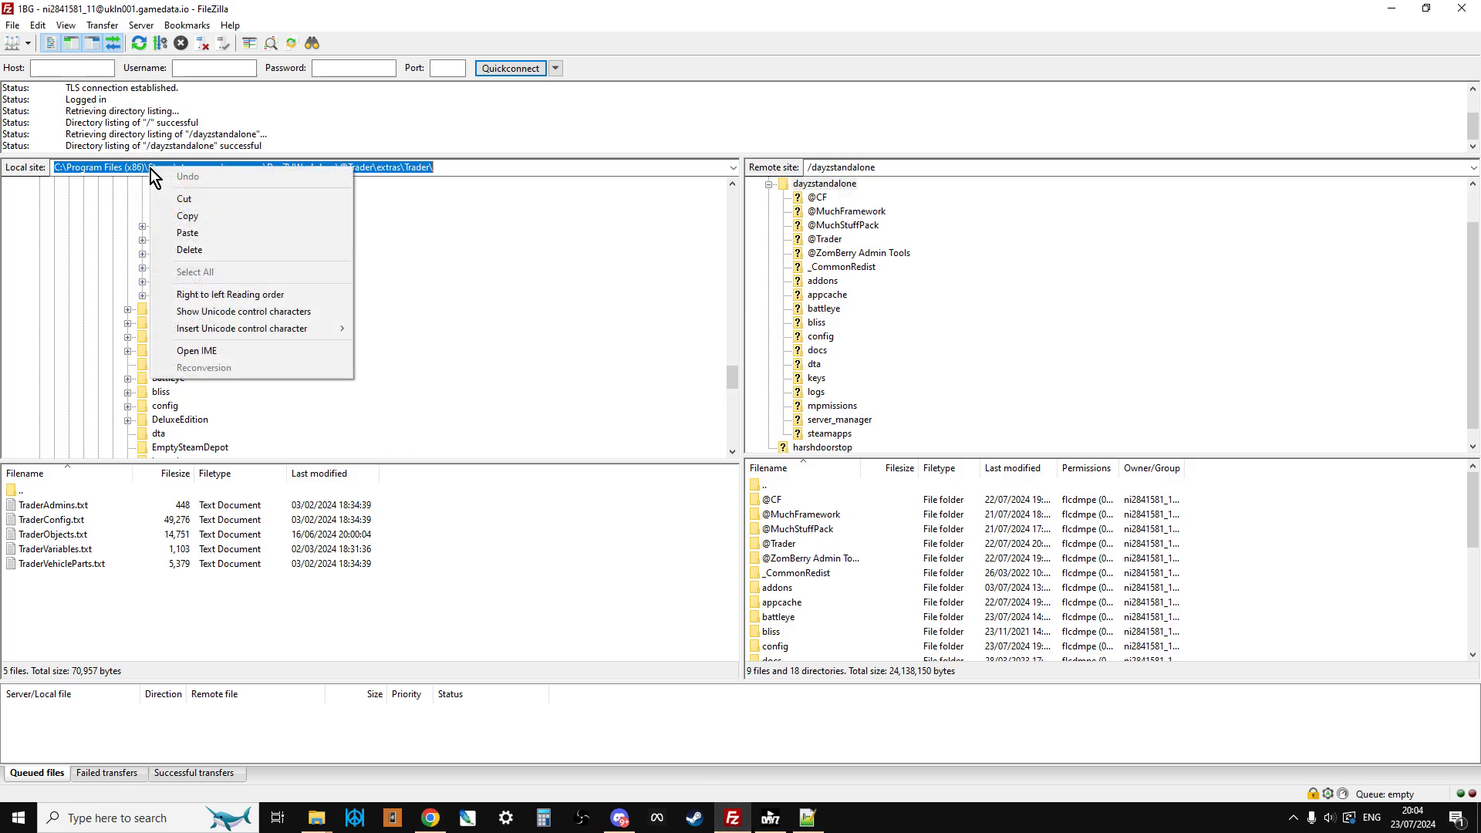
pyautogui.click(188, 233)
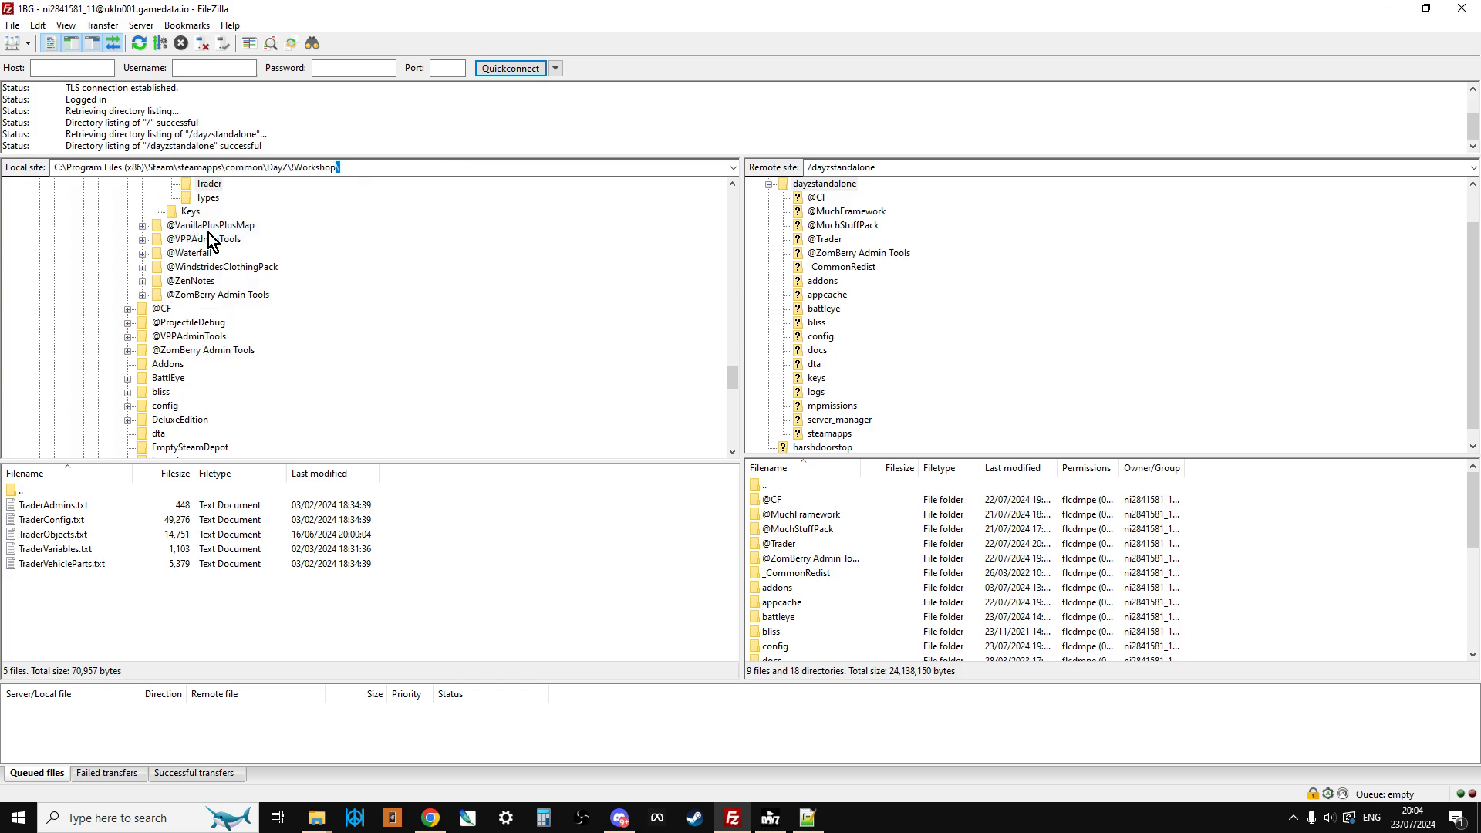
pyautogui.press('Return')
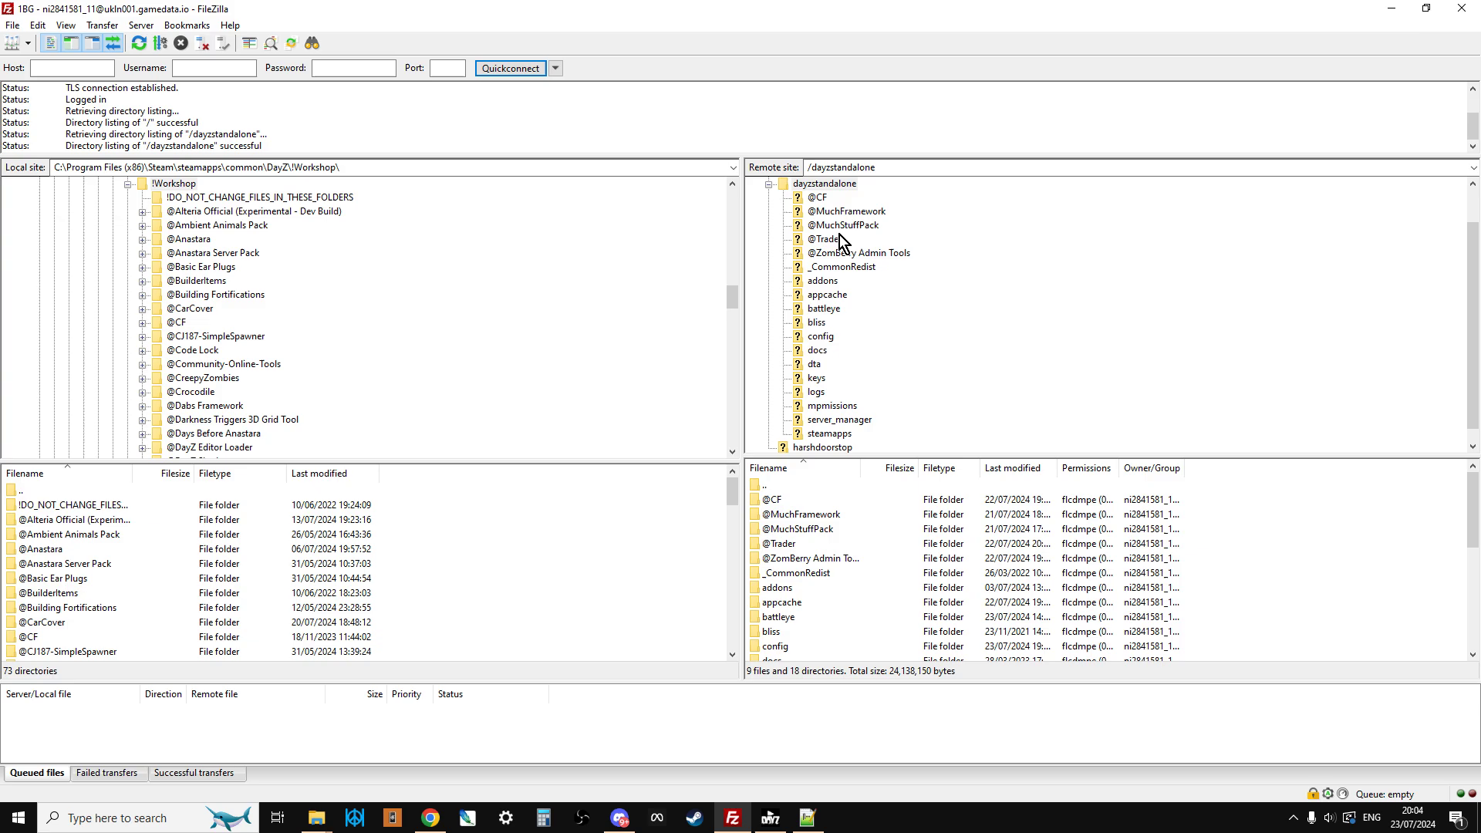
pyautogui.scroll(-3, 296, 301)
pyautogui.scroll(-12, 295, 303)
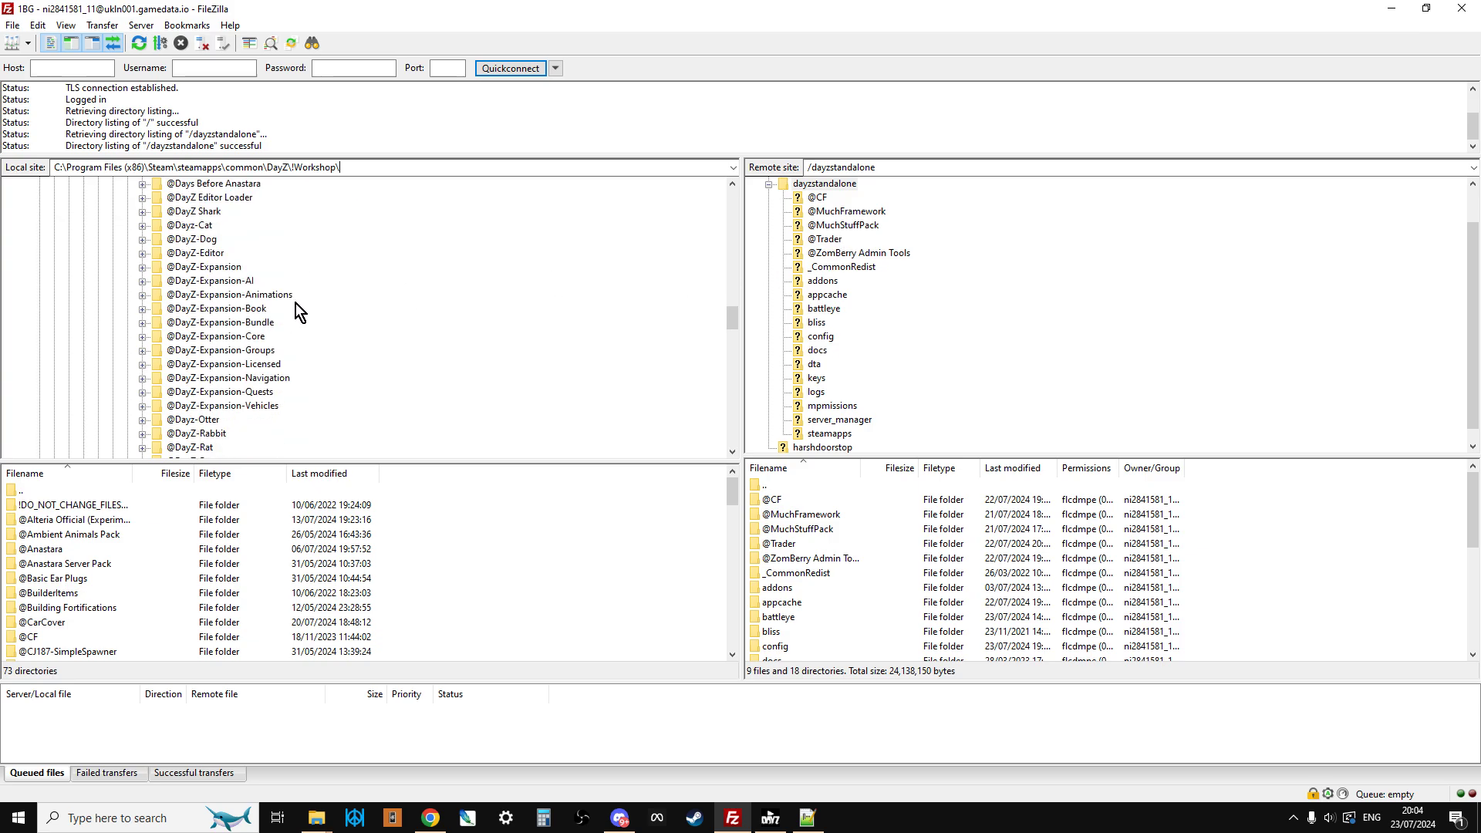
pyautogui.scroll(-3, 296, 304)
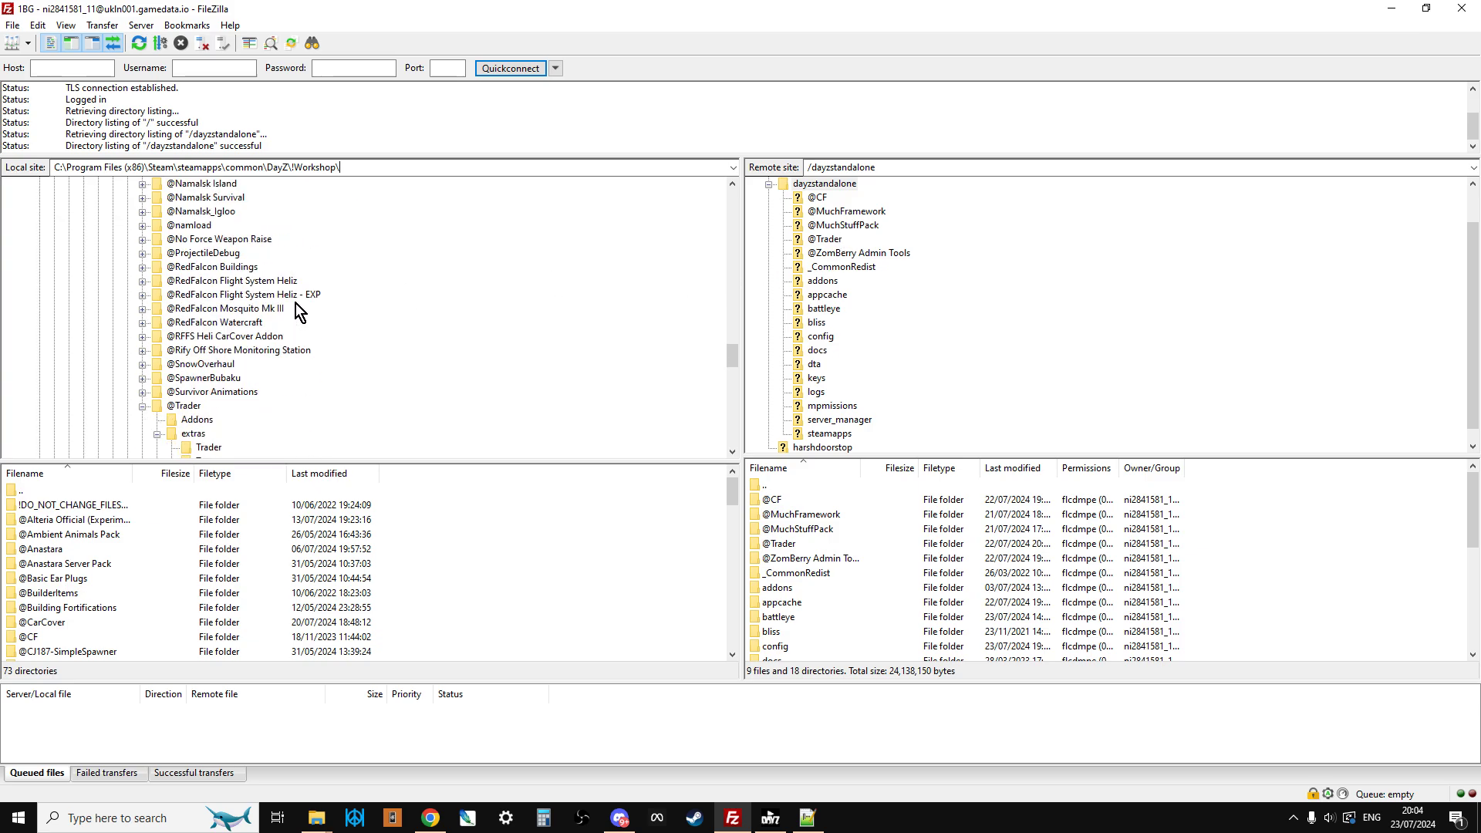
pyautogui.rightClick(191, 407)
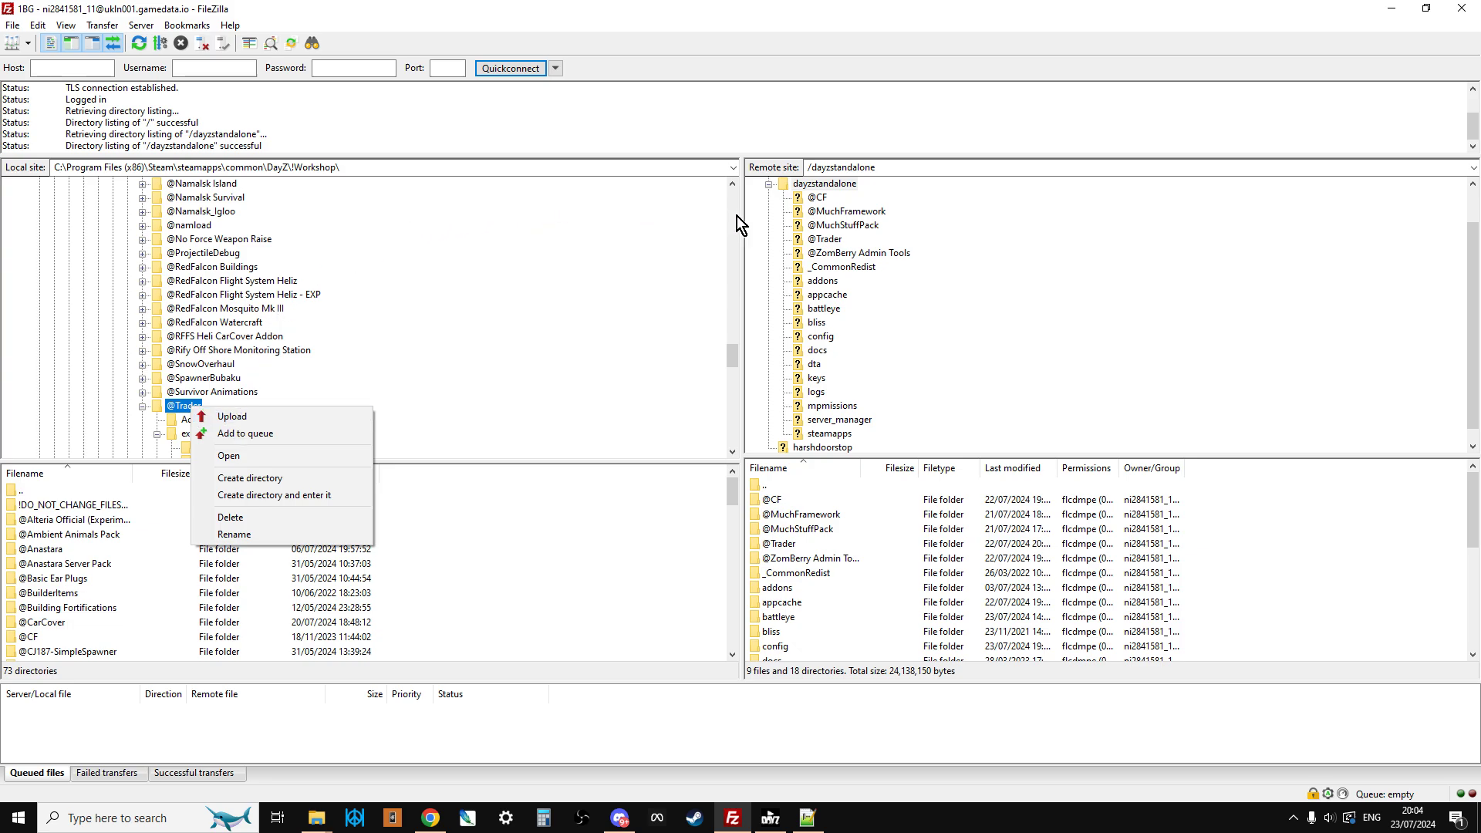
pyautogui.click(819, 240)
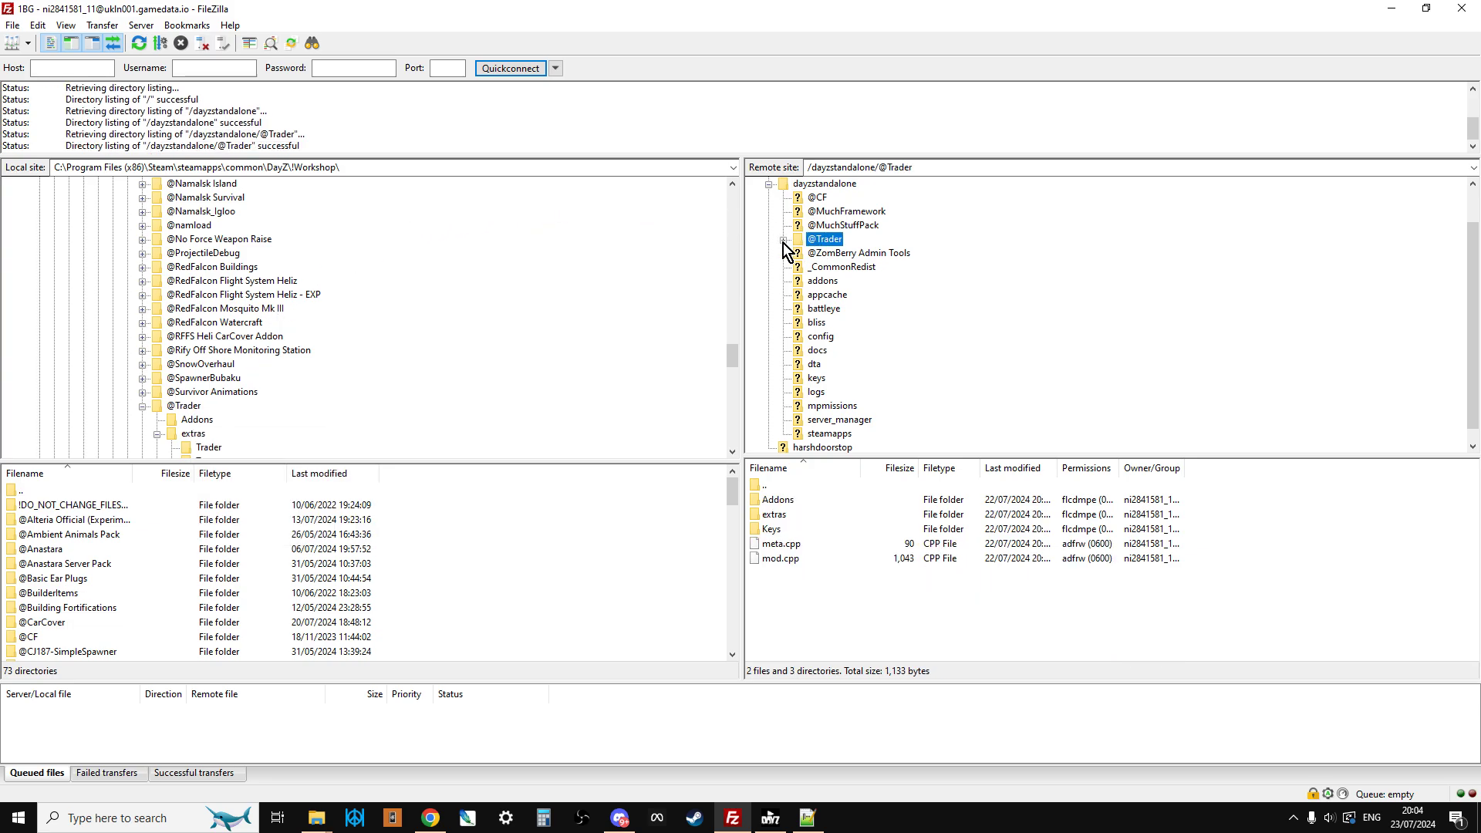
pyautogui.click(783, 240)
pyautogui.scroll(-3, 278, 305)
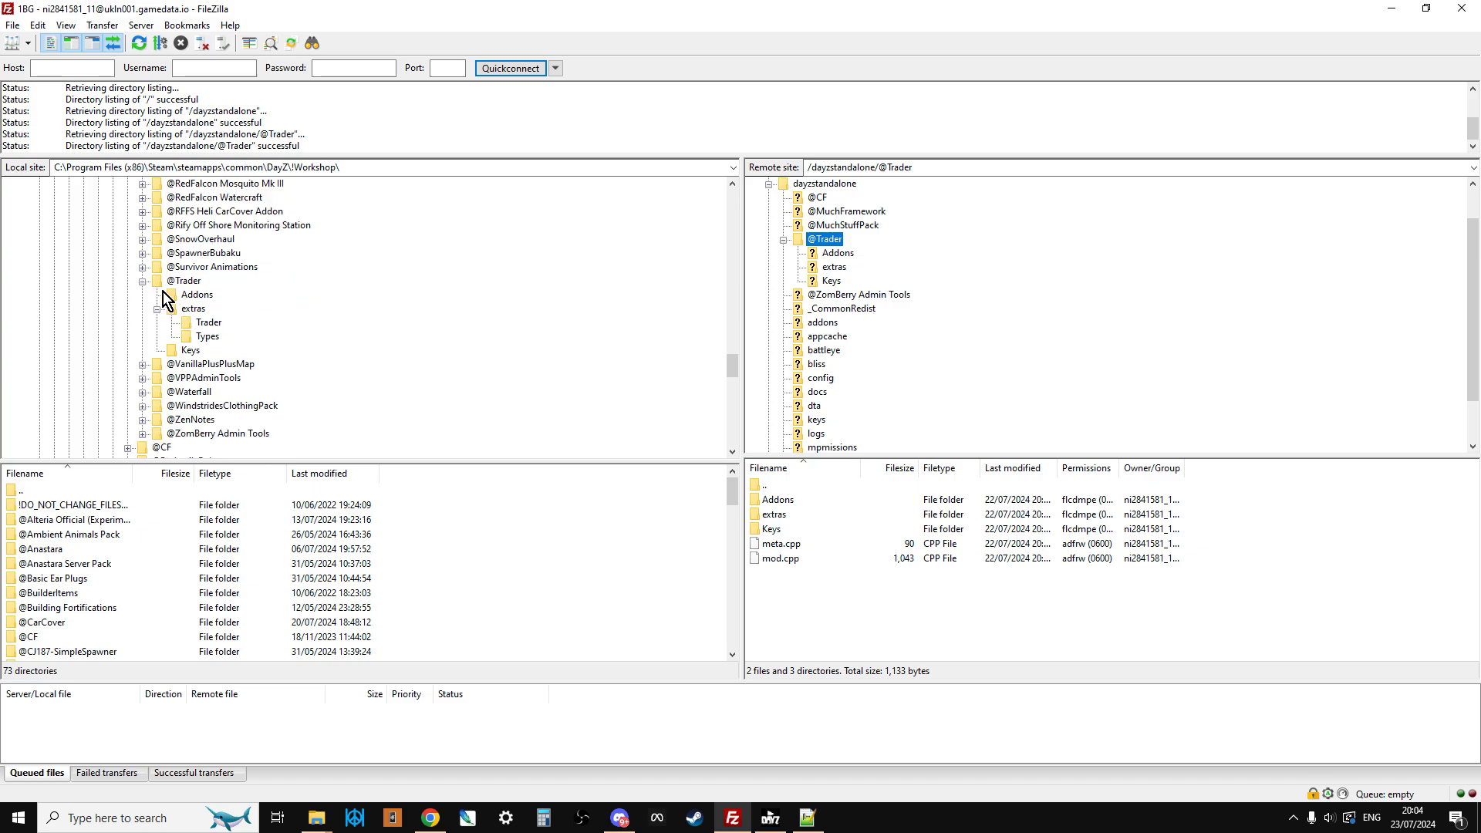
pyautogui.click(141, 281)
pyautogui.click(141, 281)
pyautogui.click(191, 351)
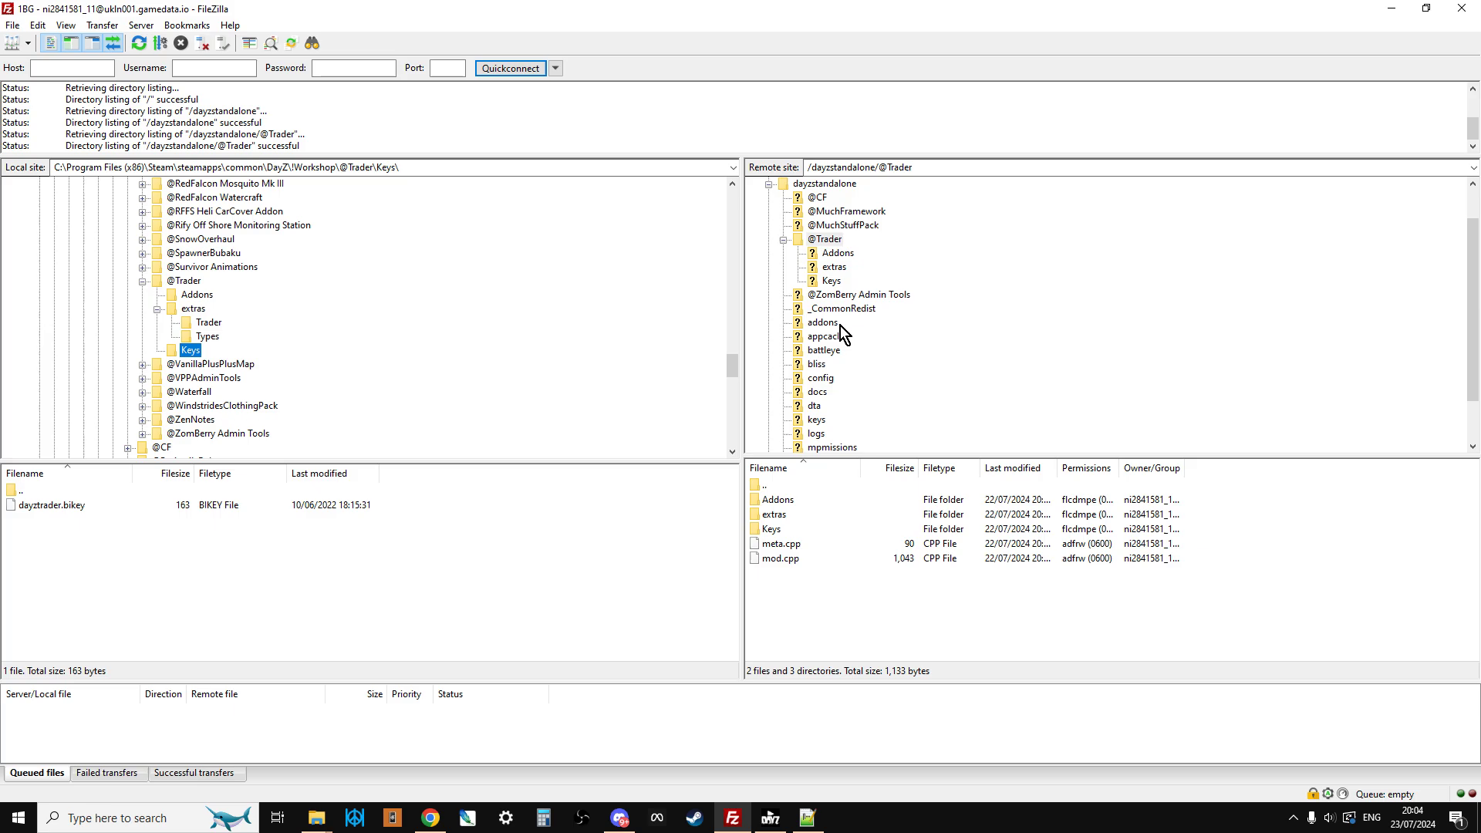
pyautogui.click(817, 421)
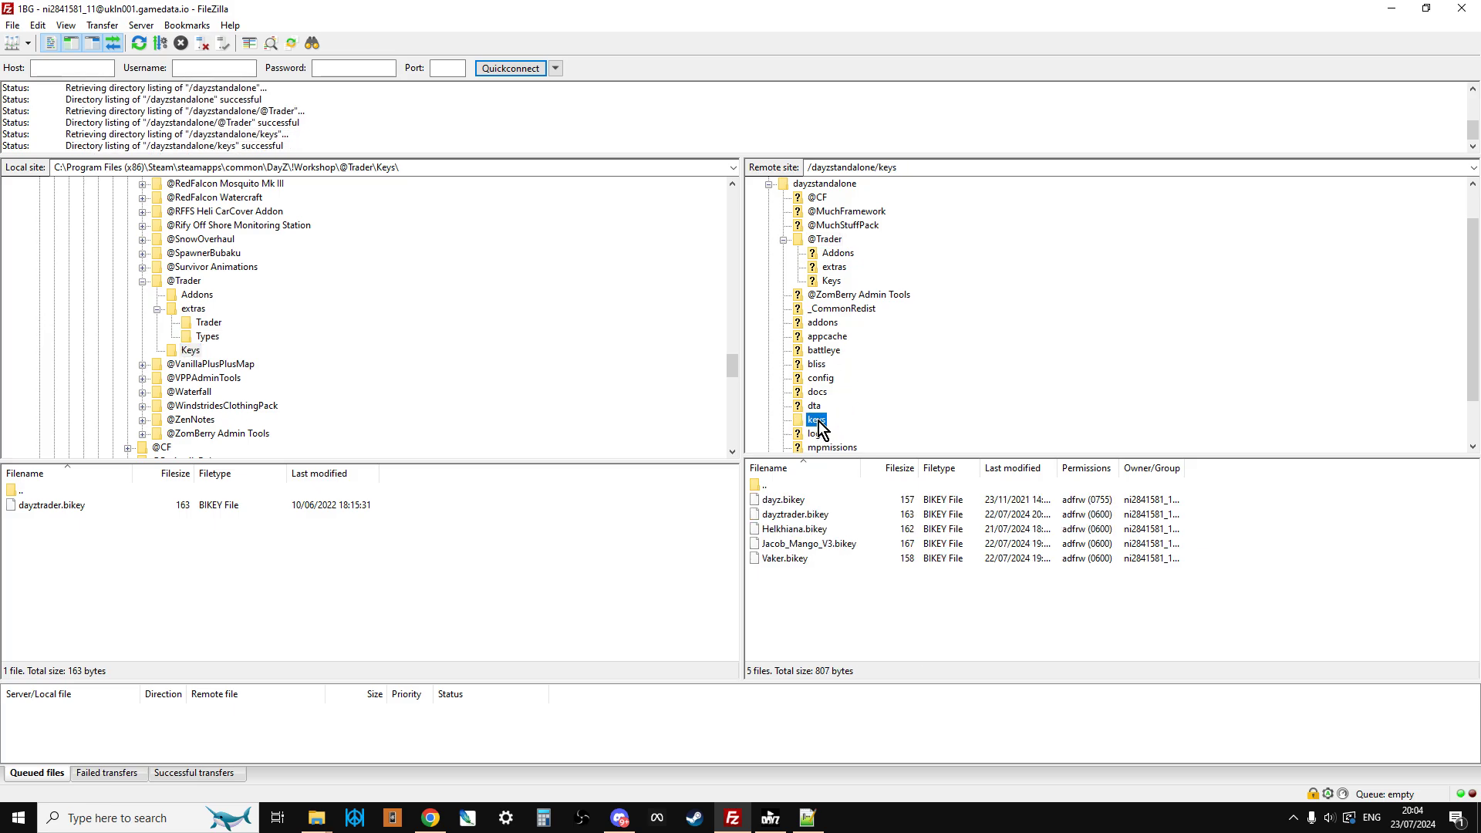
pyautogui.rightClick(40, 507)
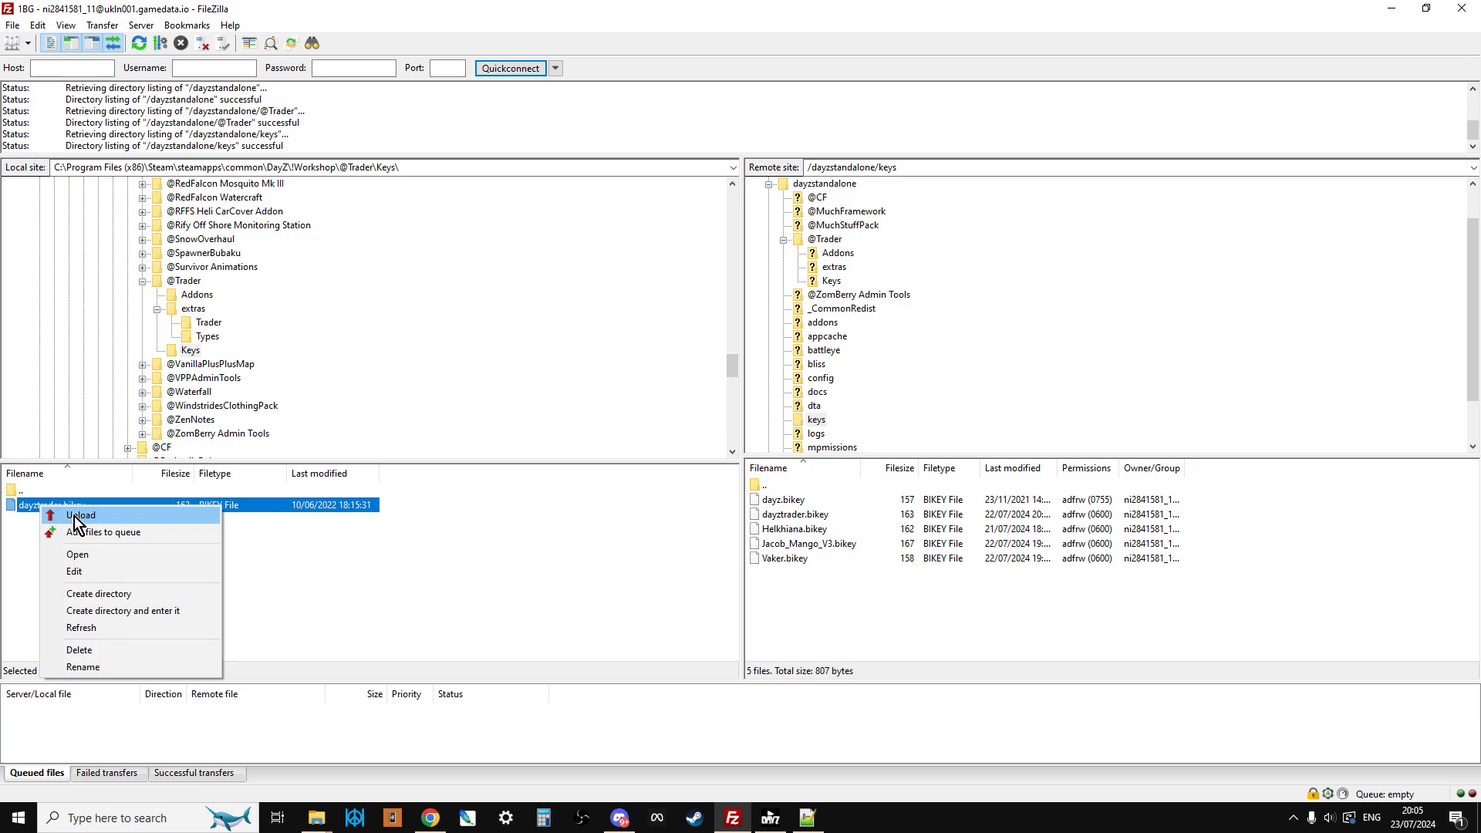
pyautogui.click(270, 548)
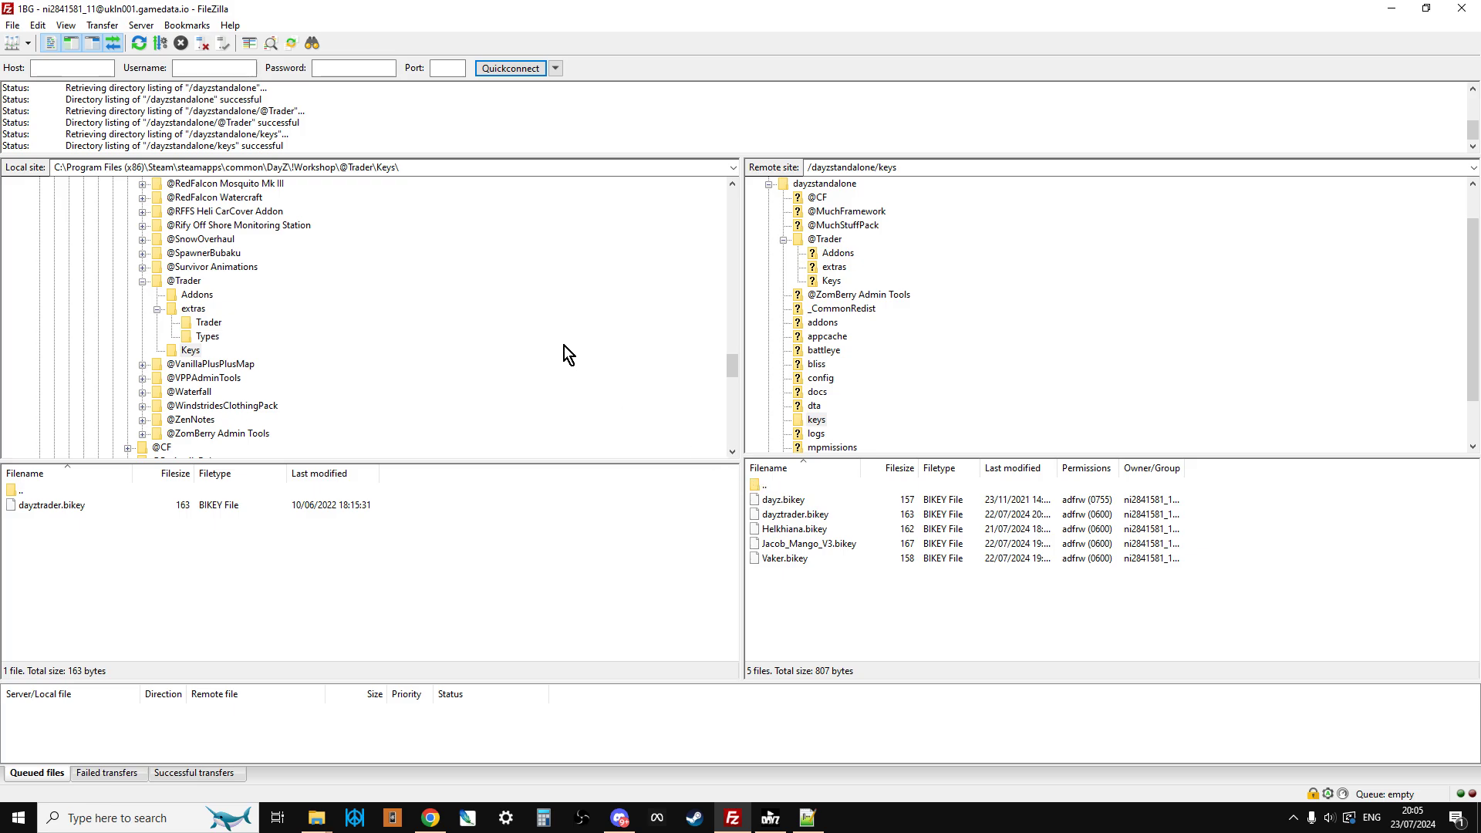
# Browse remote mpmissions > dayzOffline.chernarusplus > db and open types.xml with View/Edit
pyautogui.click(784, 241)
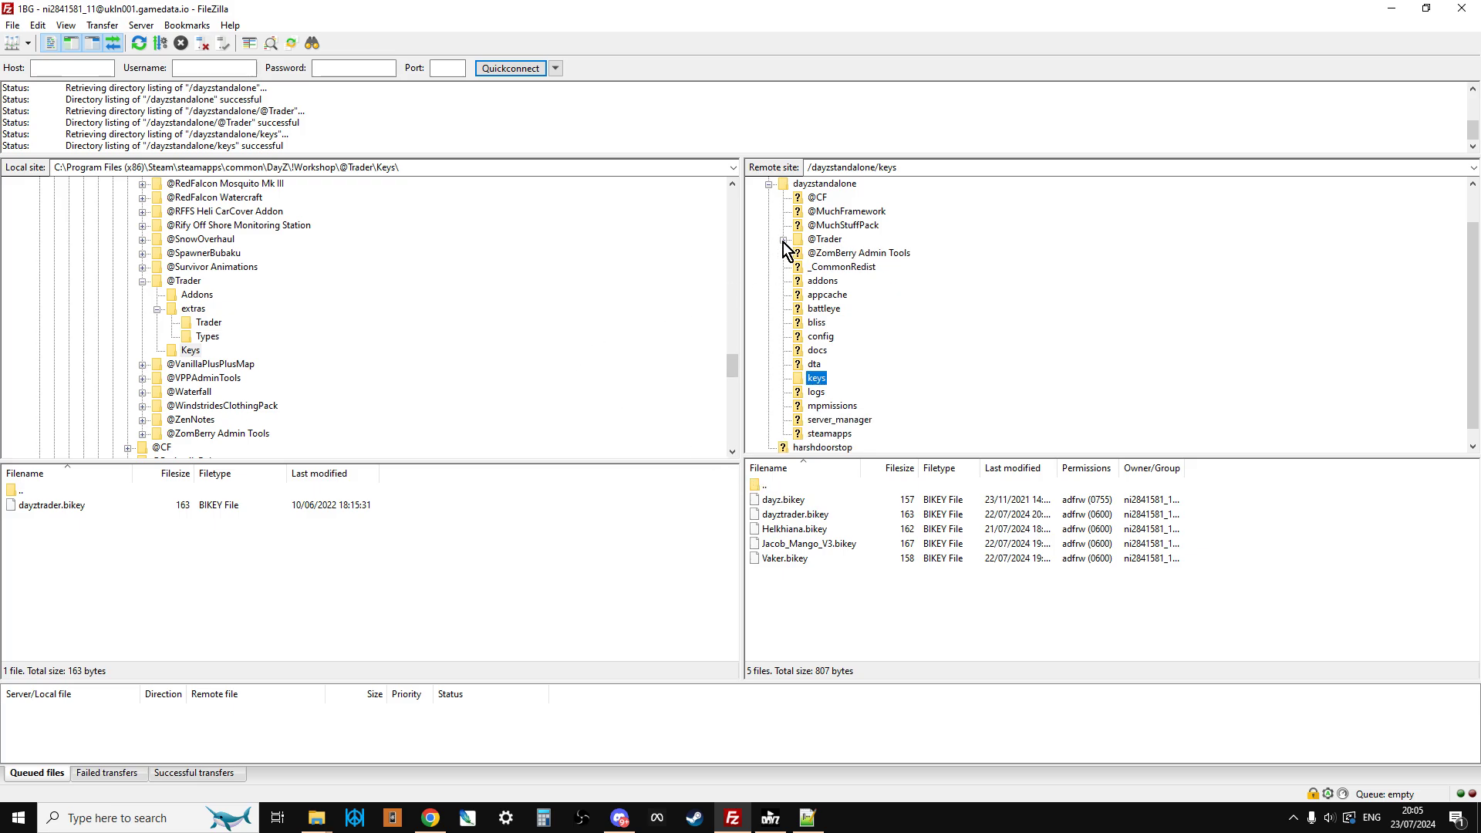
pyautogui.scroll(-1, 870, 303)
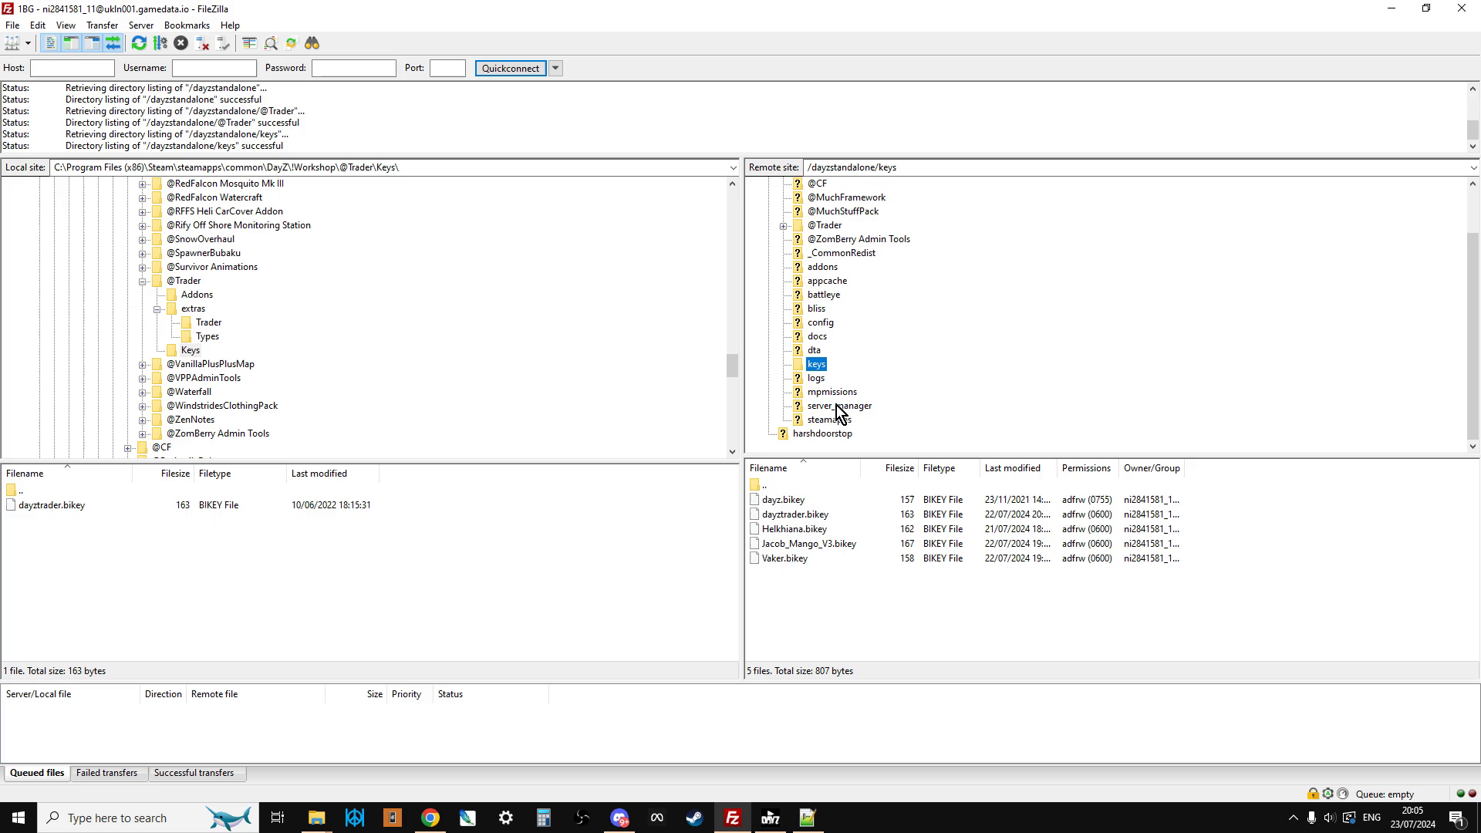
pyautogui.click(858, 393)
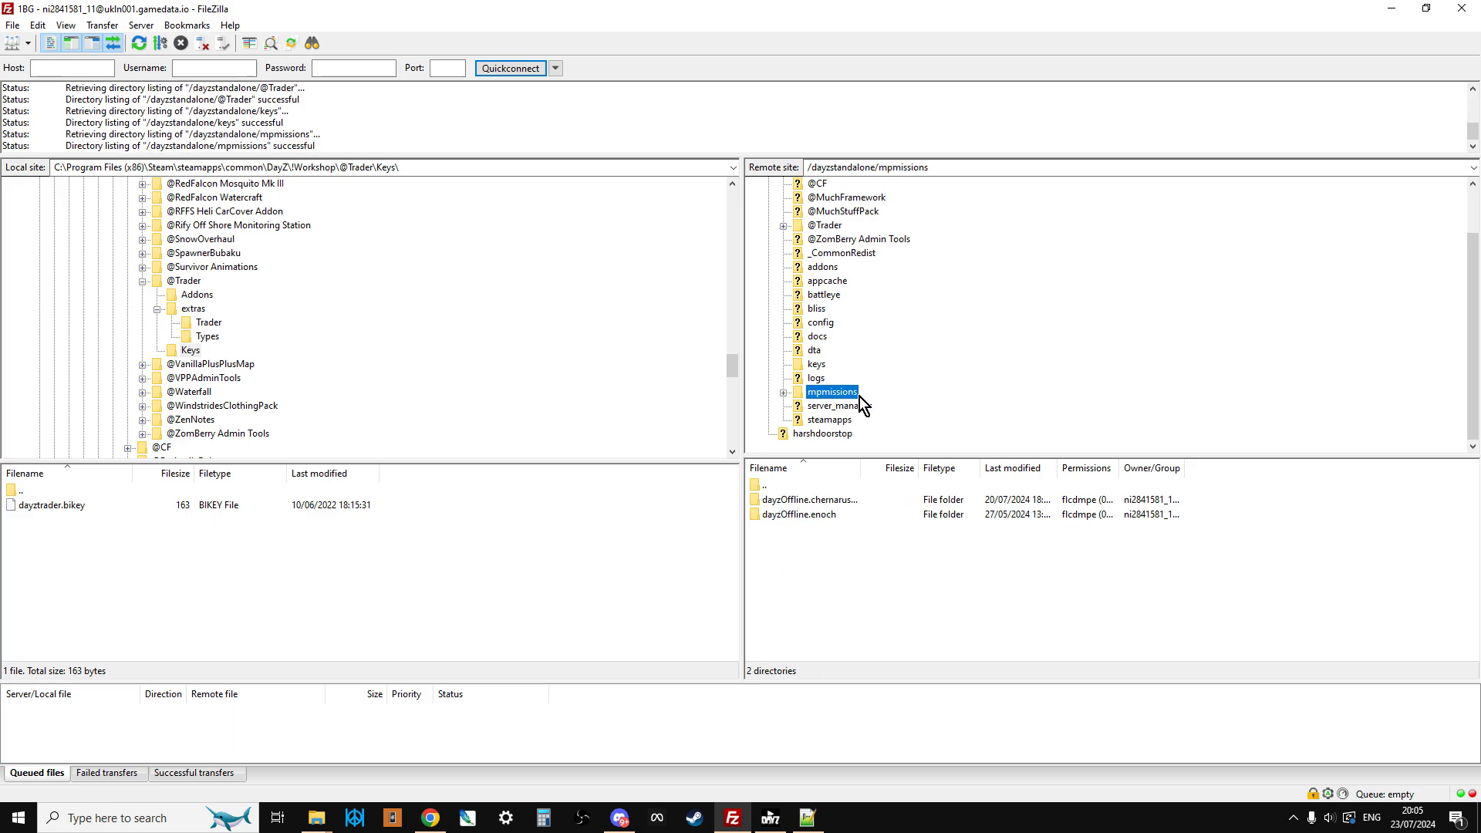
pyautogui.click(797, 502)
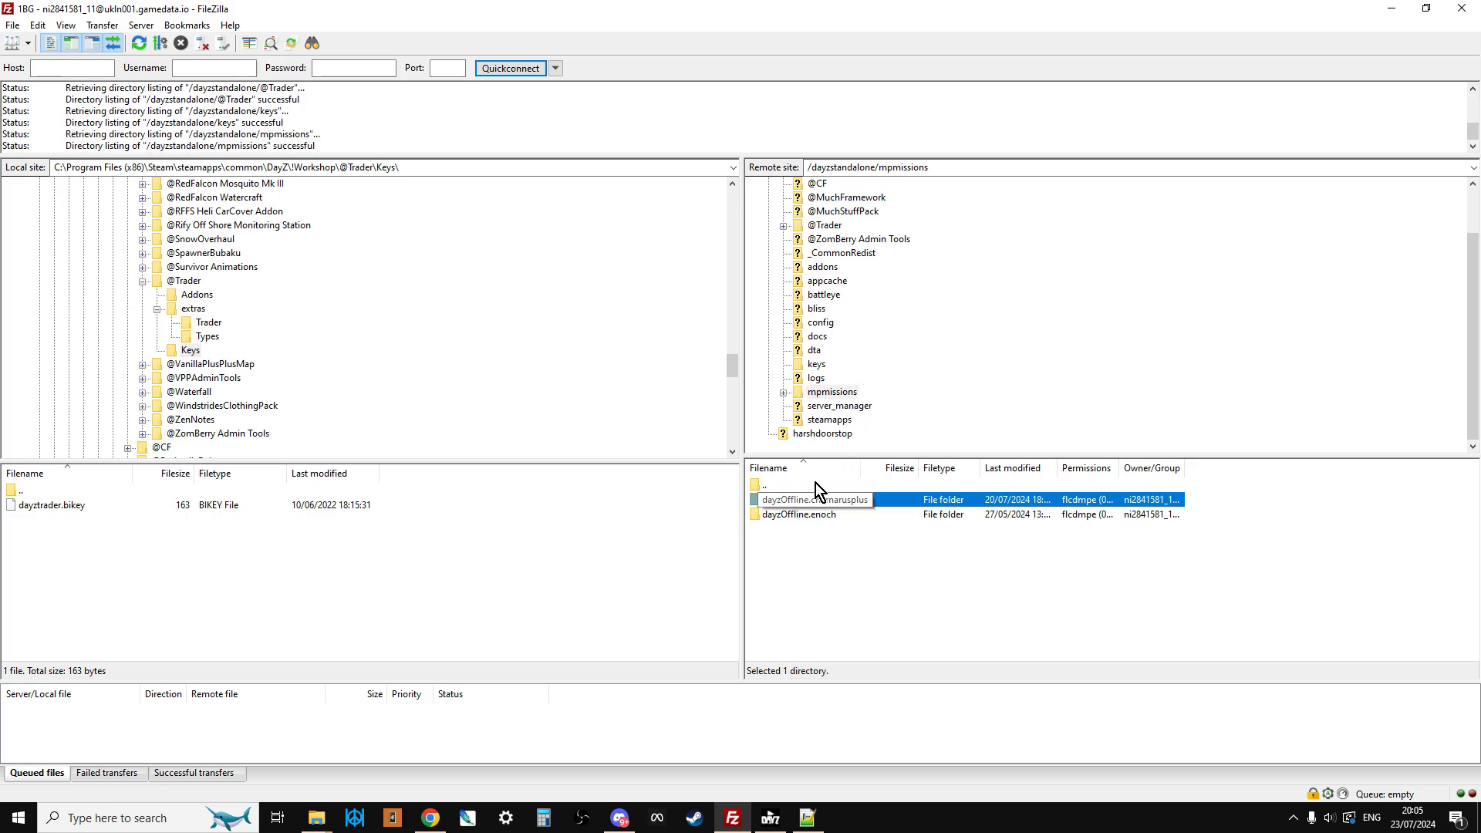
pyautogui.doubleClick(799, 392)
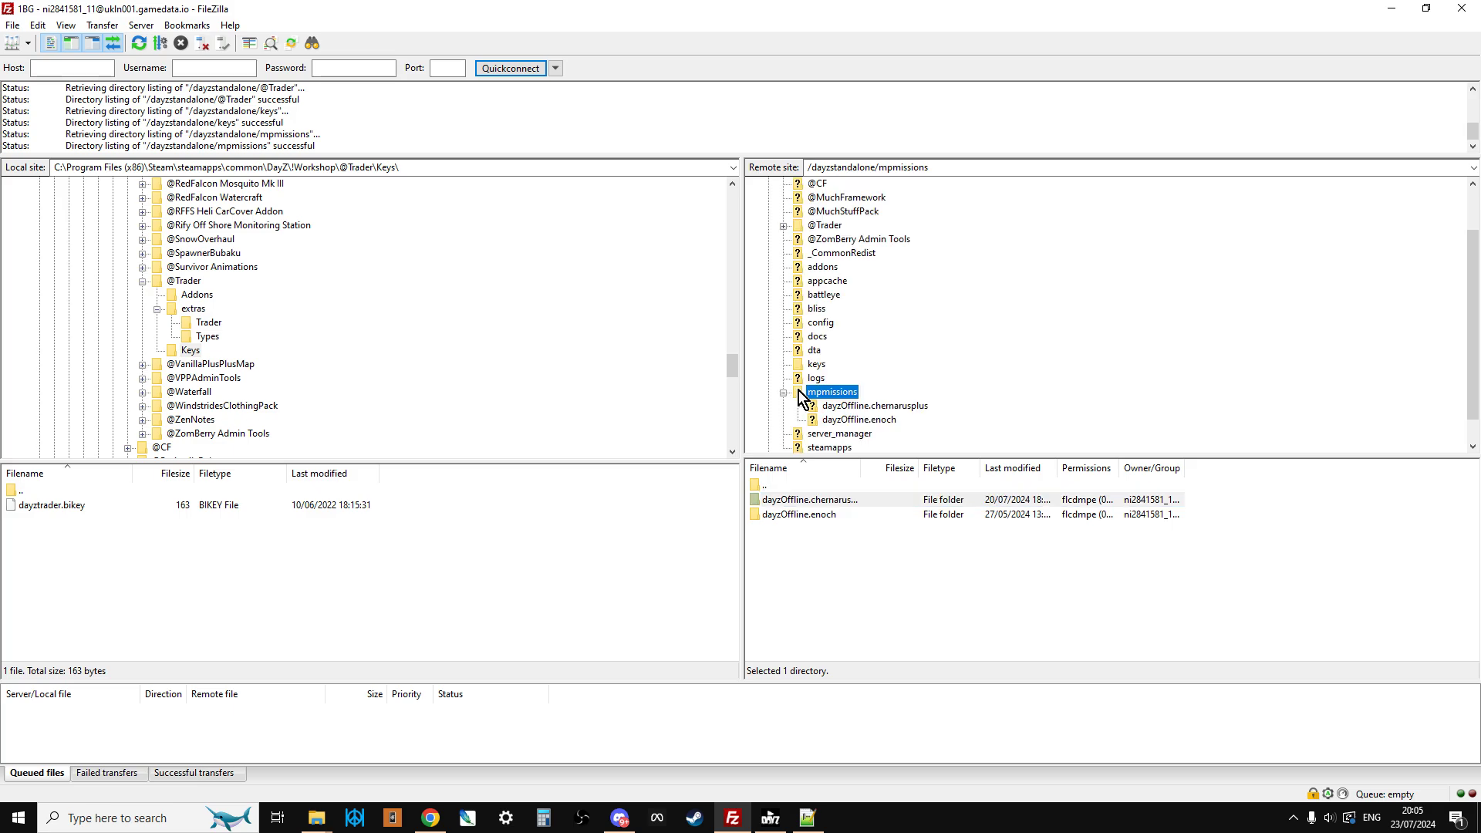
pyautogui.click(836, 406)
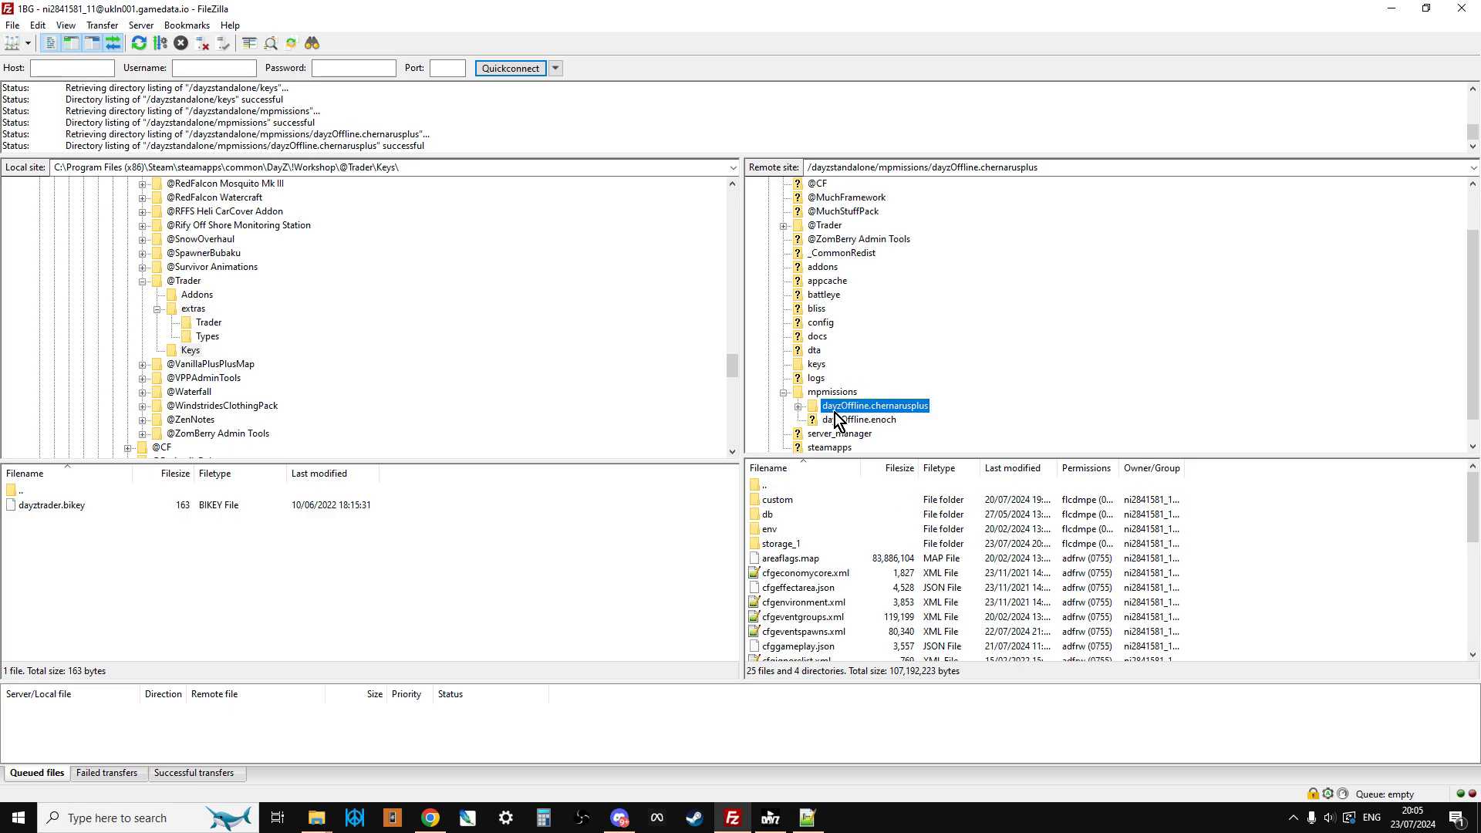
pyautogui.click(799, 406)
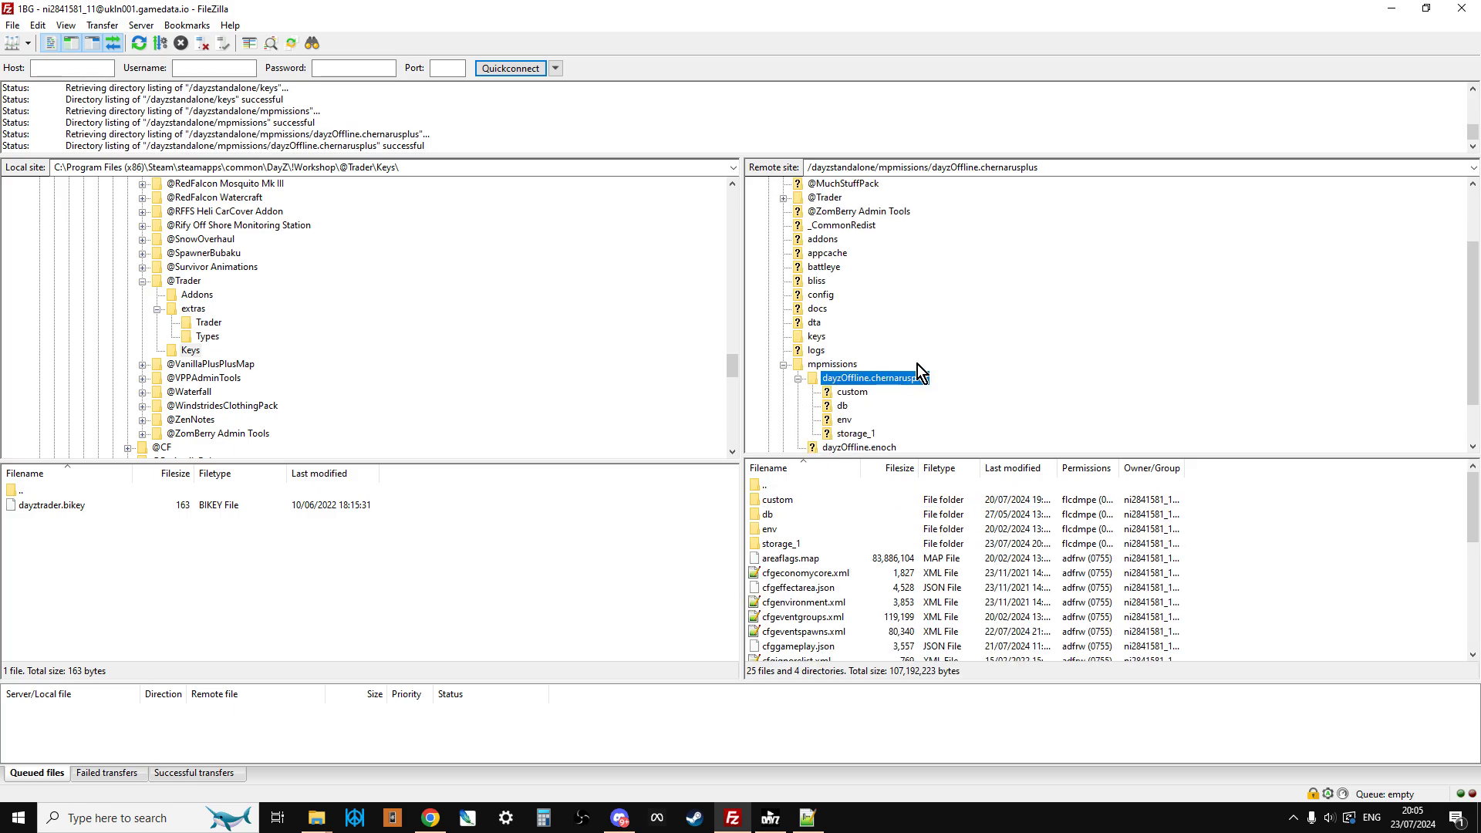
pyautogui.click(842, 364)
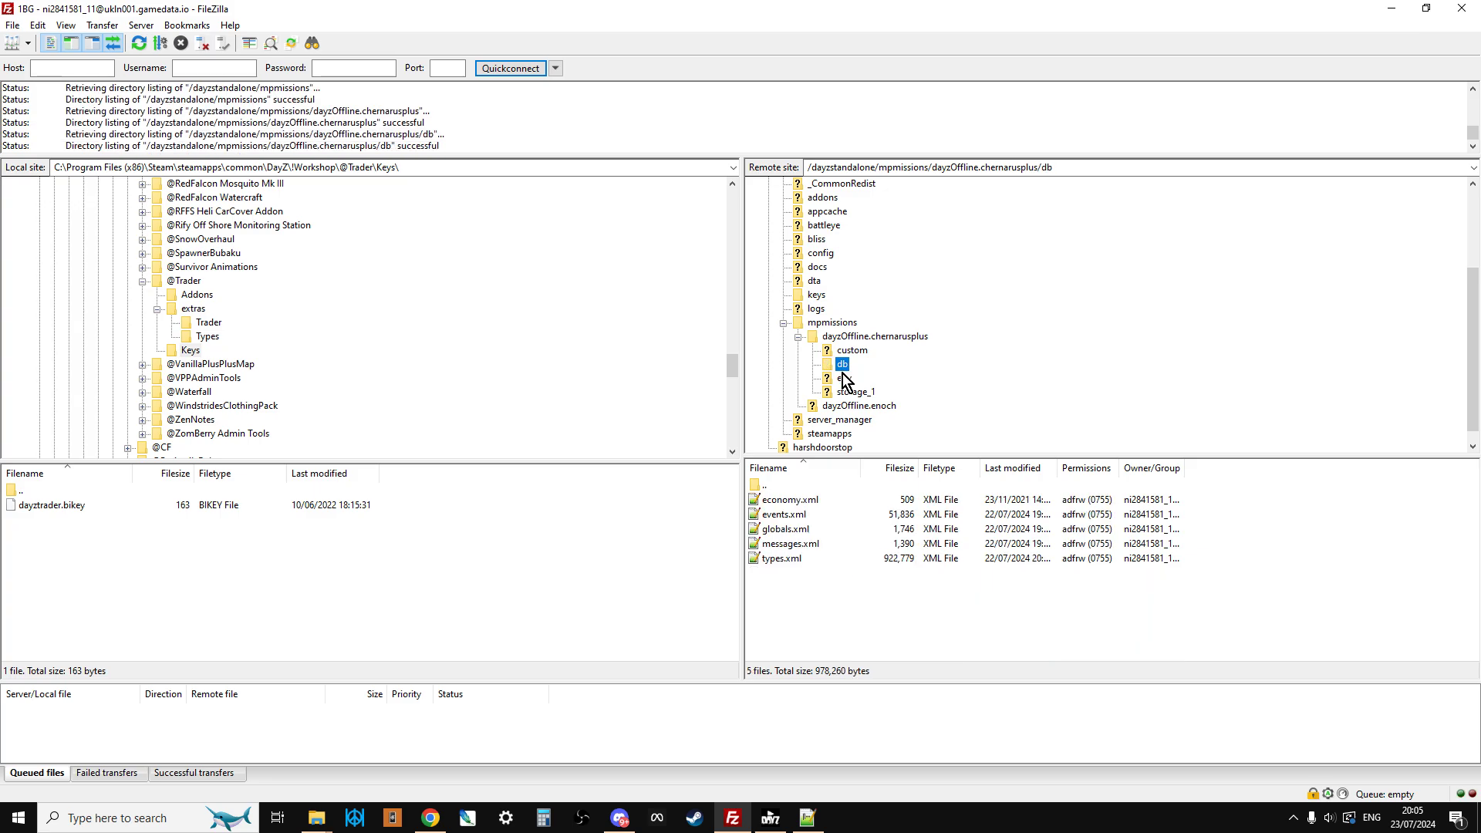
pyautogui.rightClick(791, 569)
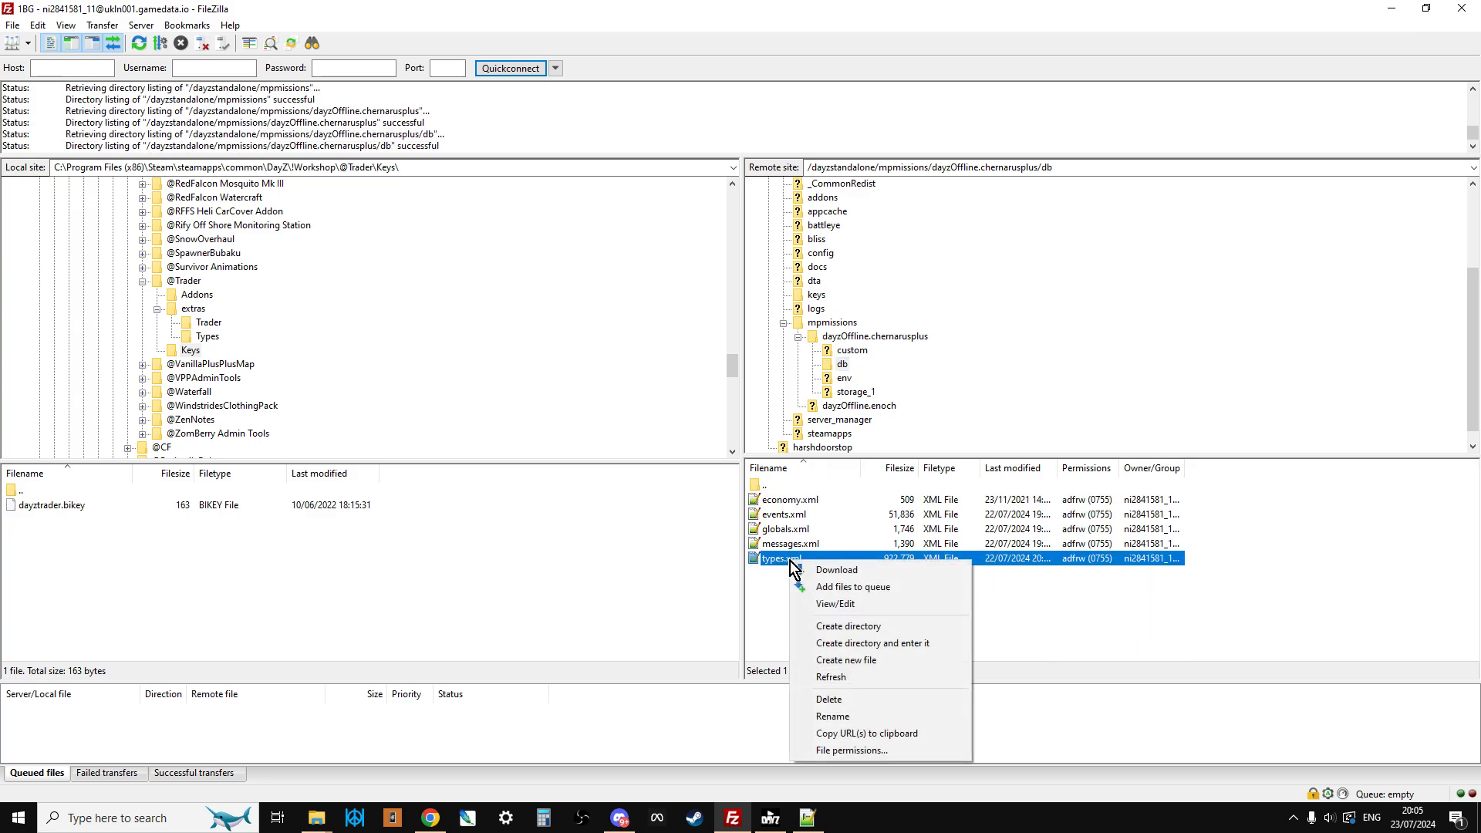
pyautogui.click(854, 604)
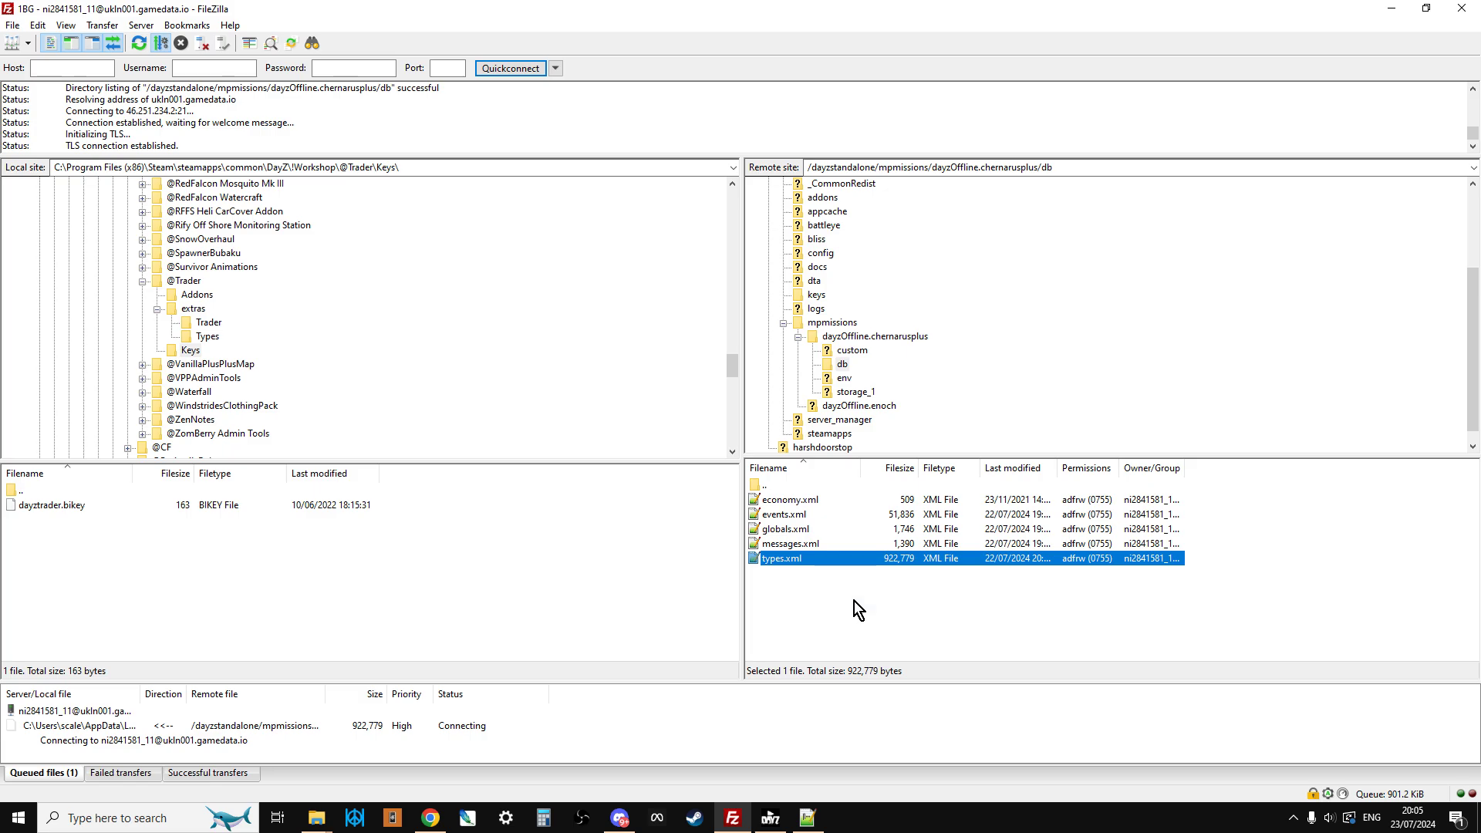